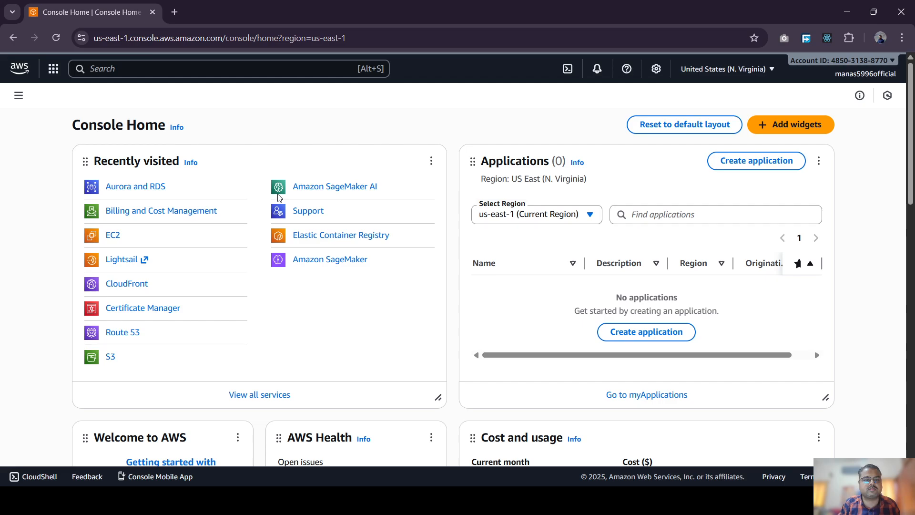
Open Aurora and RDS in a new browser tab and start creating a database from its Databases page.
ctrl+click(142, 186)
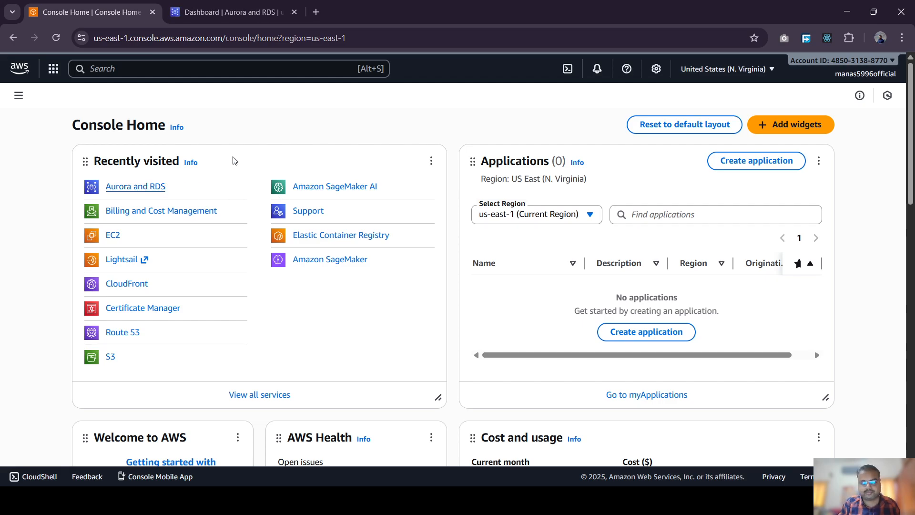
click(247, 5)
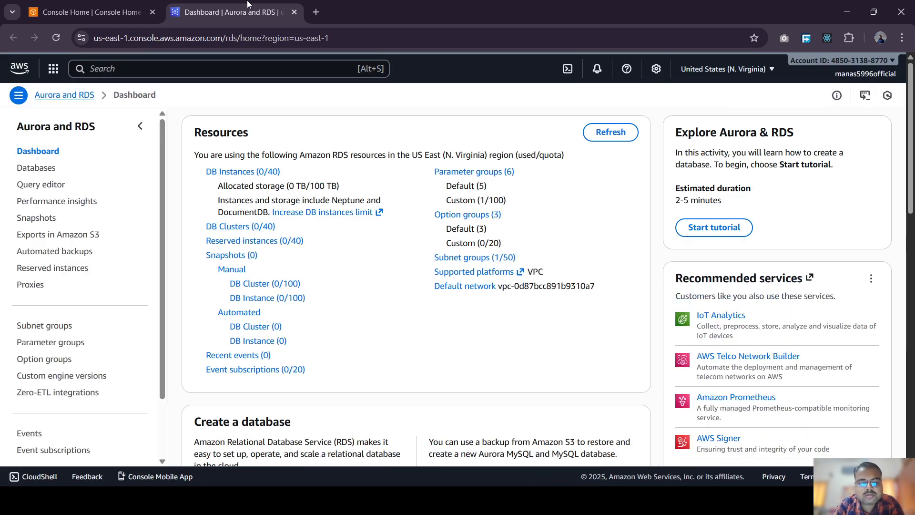
click(31, 168)
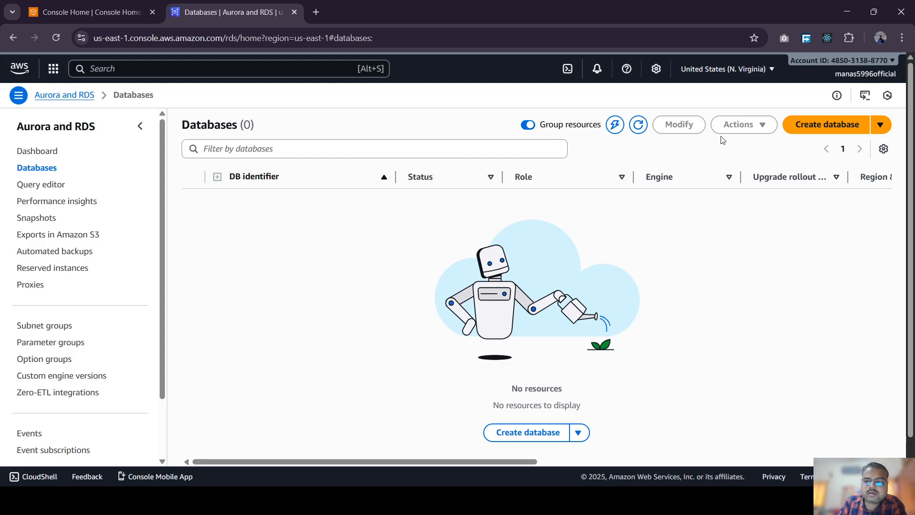
click(810, 119)
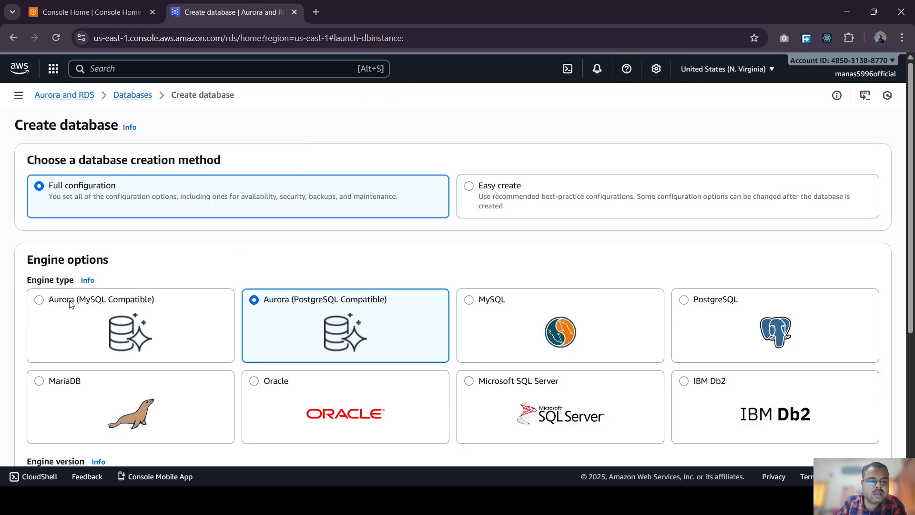
Choose Aurora (MySQL Compatible) as the engine type and Dev/Test as the template for the new database.
click(39, 300)
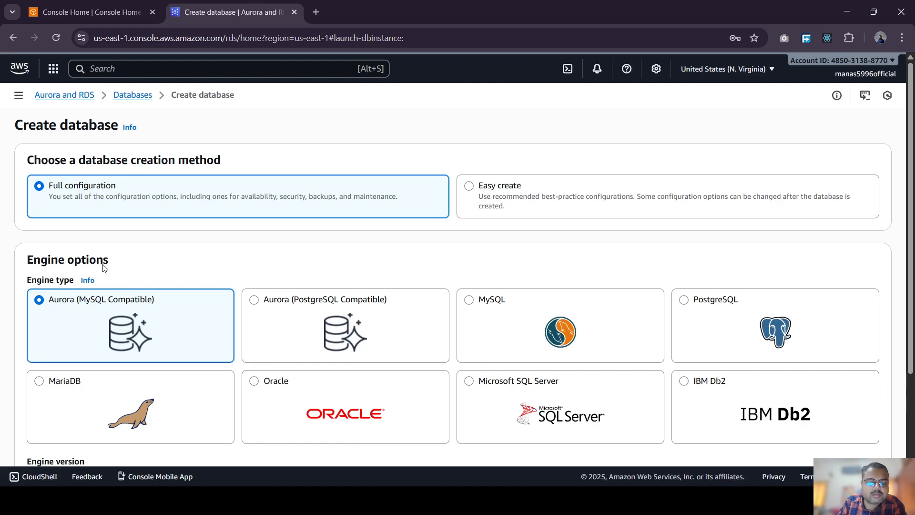
scroll(220, 212, down, 5)
scroll(223, 219, down, 1)
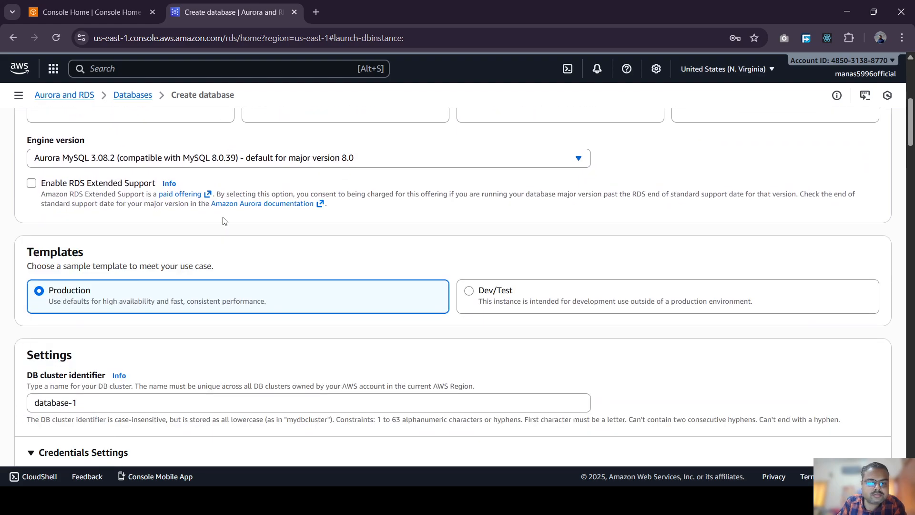
click(494, 306)
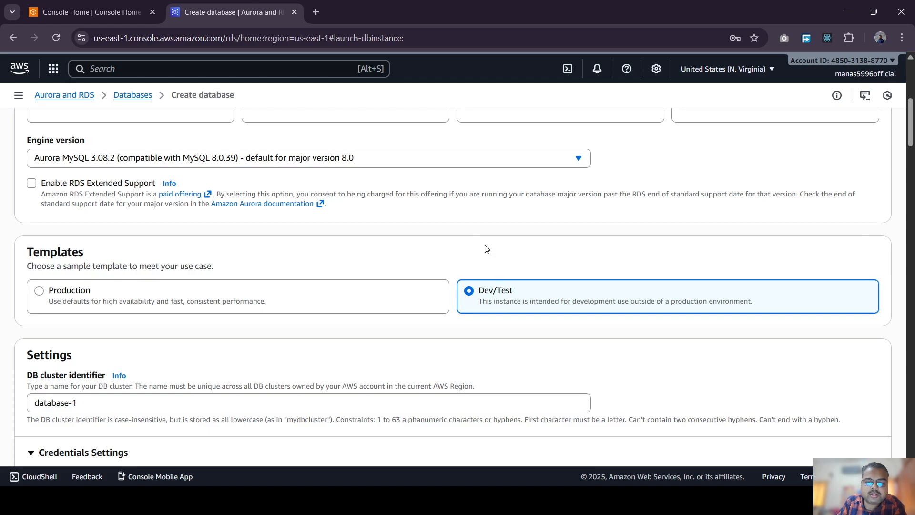
Set the DB cluster identifier to aurora-mysql-lab-cluster.
scroll(428, 264, down, 2)
drag(78, 285, 32, 291)
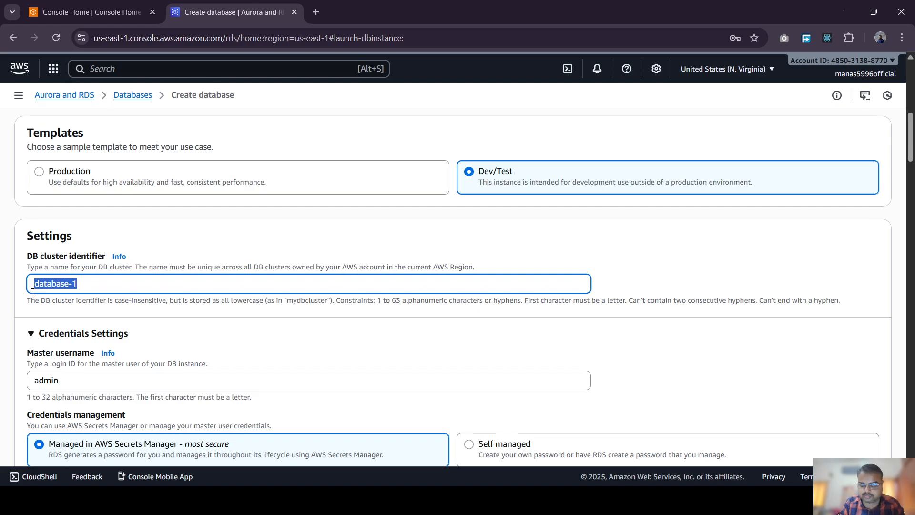
key(BackSpace)
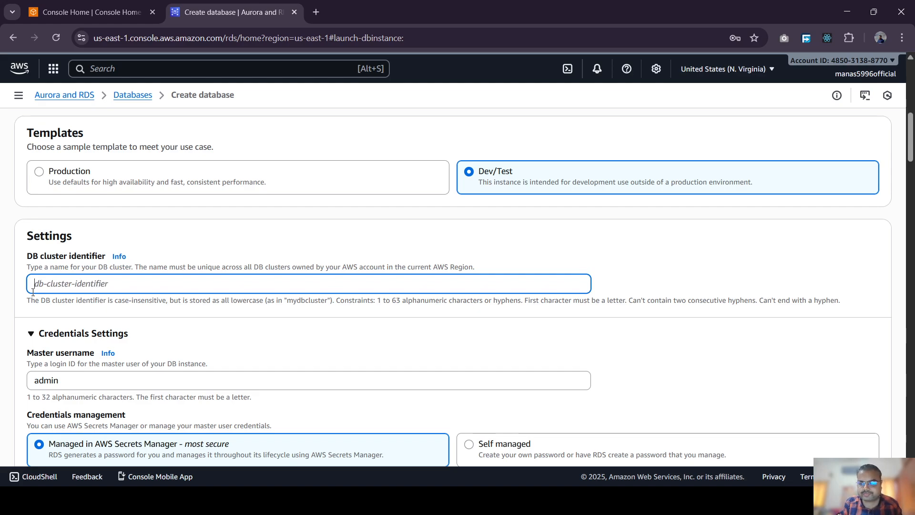
text(a)
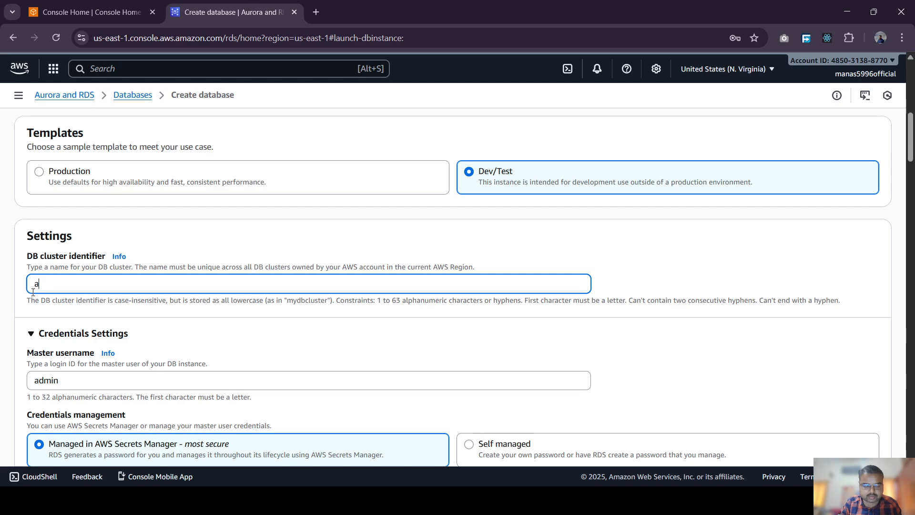
text(urora-mysql-la)
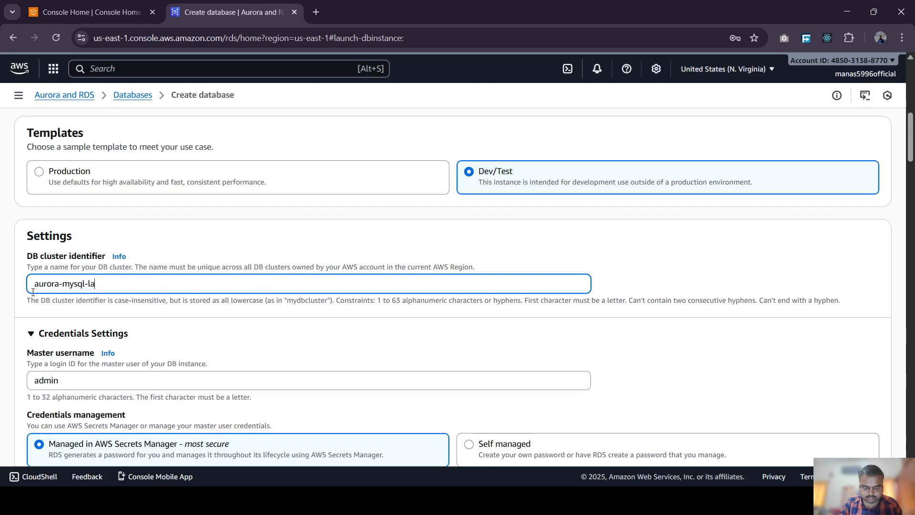
text(b-cluster)
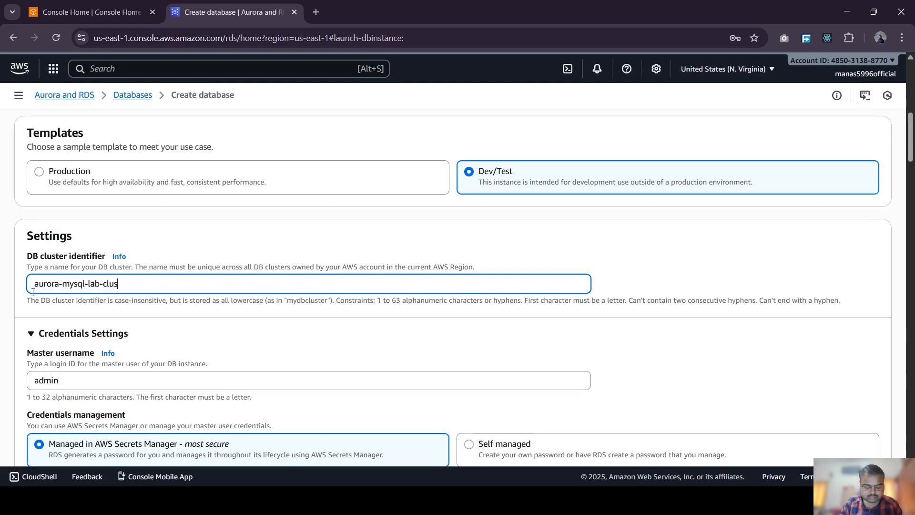
key(ctrl+a)
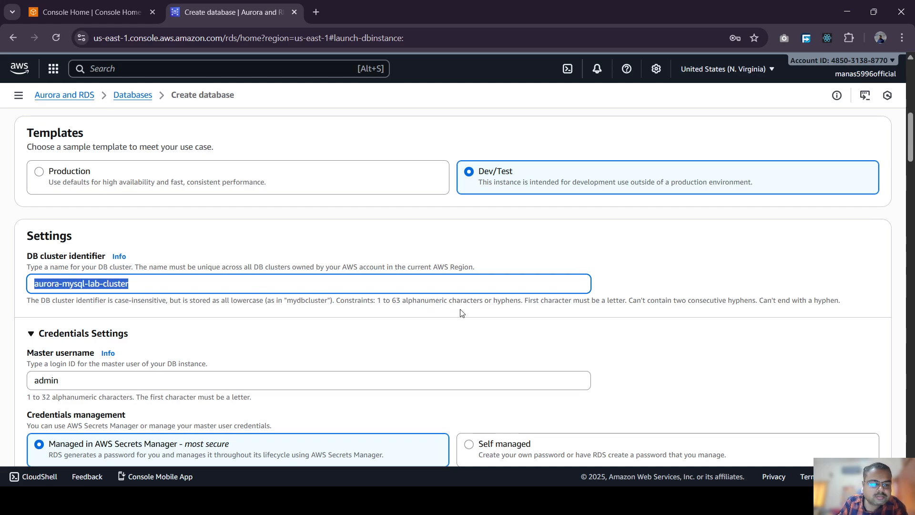
Keep admin as the master username and set credentials management to Self managed with an auto-generated password.
scroll(456, 312, down, 2)
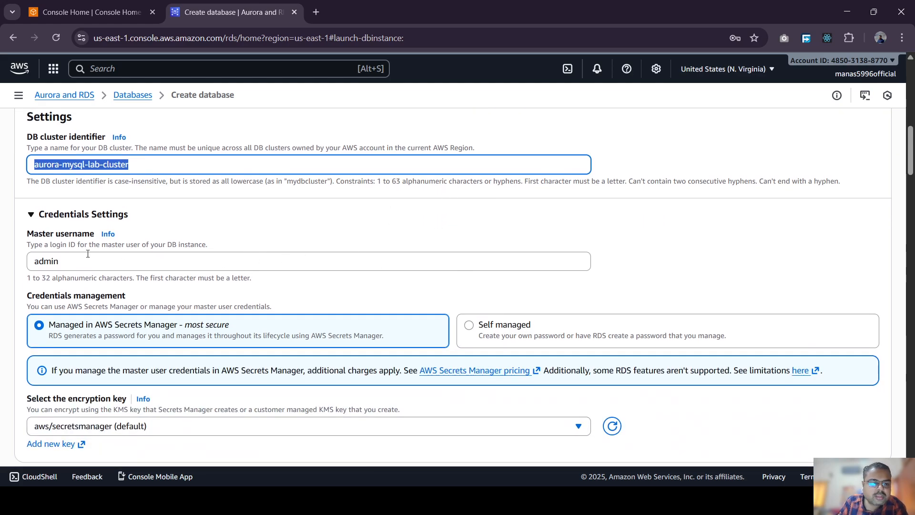
click(62, 258)
key(ctrl+a)
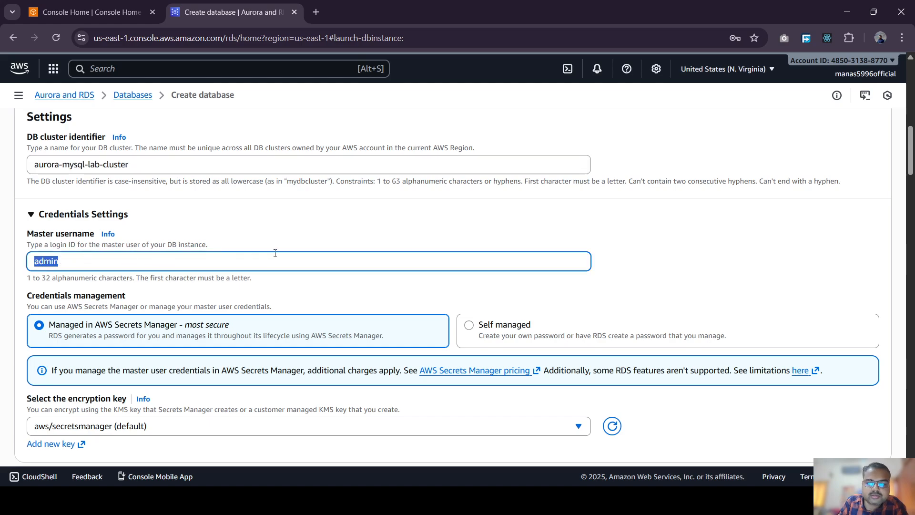
click(504, 326)
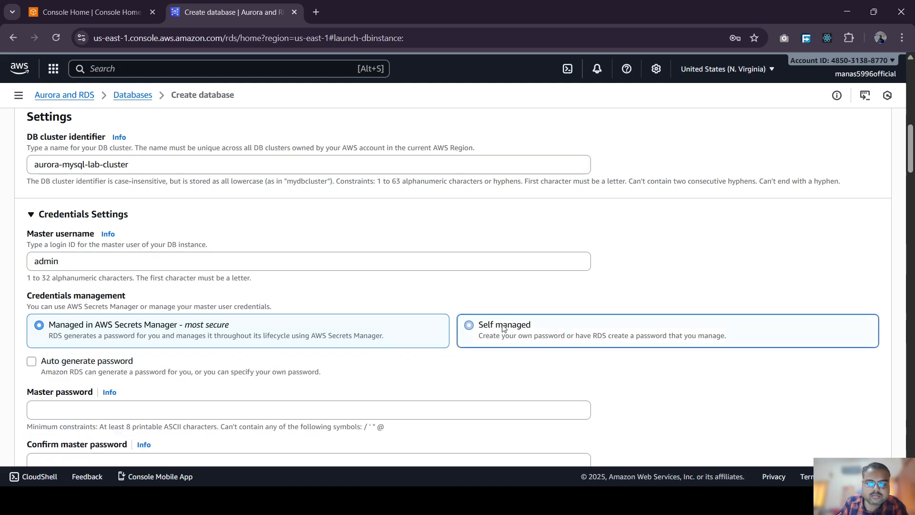
scroll(405, 265, down, 1)
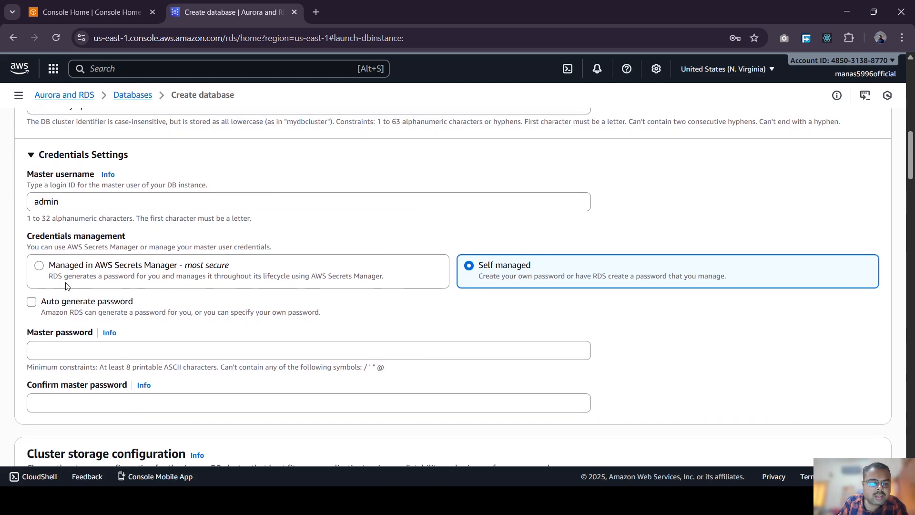
click(31, 302)
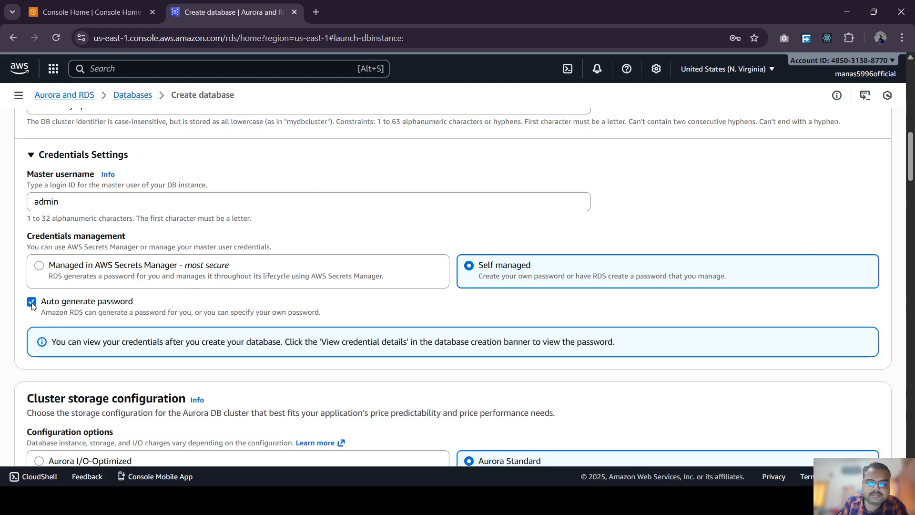
Switch the DB instance class to Burstable classes (includes t classes) and keep db.t3.medium as the instance type.
scroll(566, 279, down, 3)
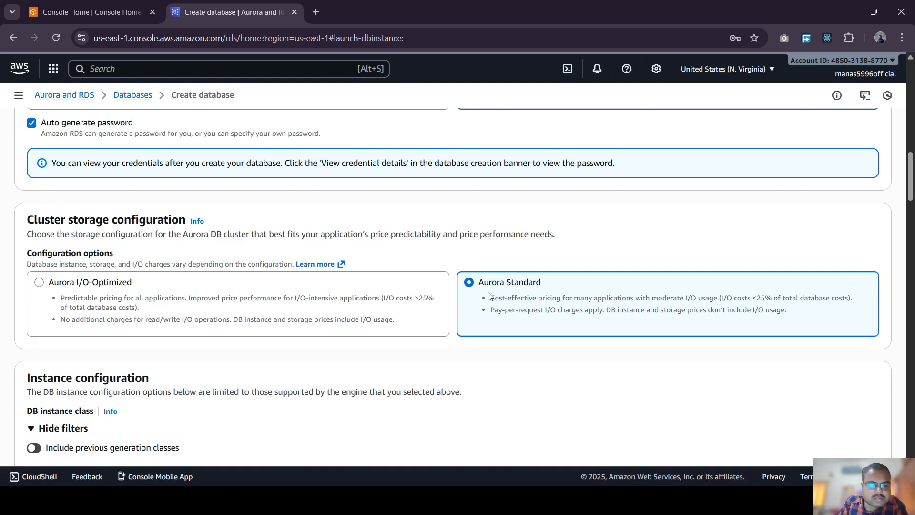
scroll(489, 296, down, 3)
scroll(490, 296, down, 2)
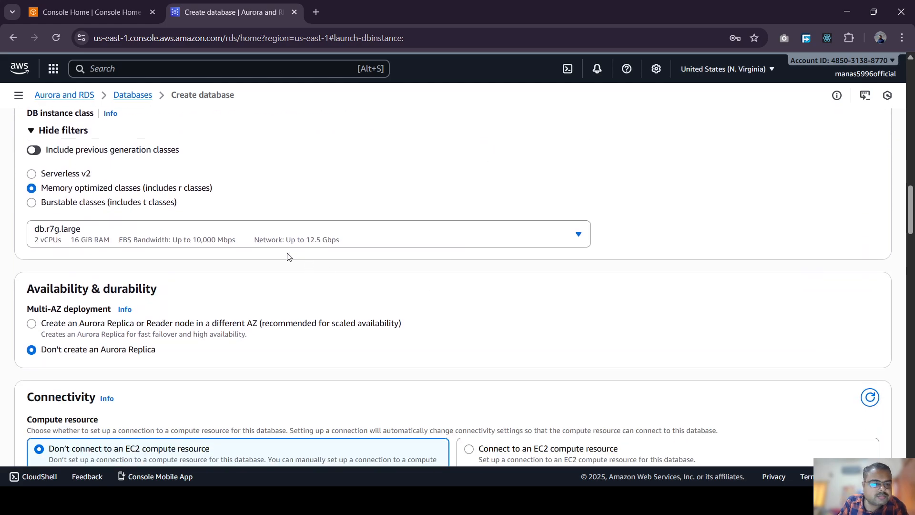
click(239, 236)
scroll(282, 307, up, 3)
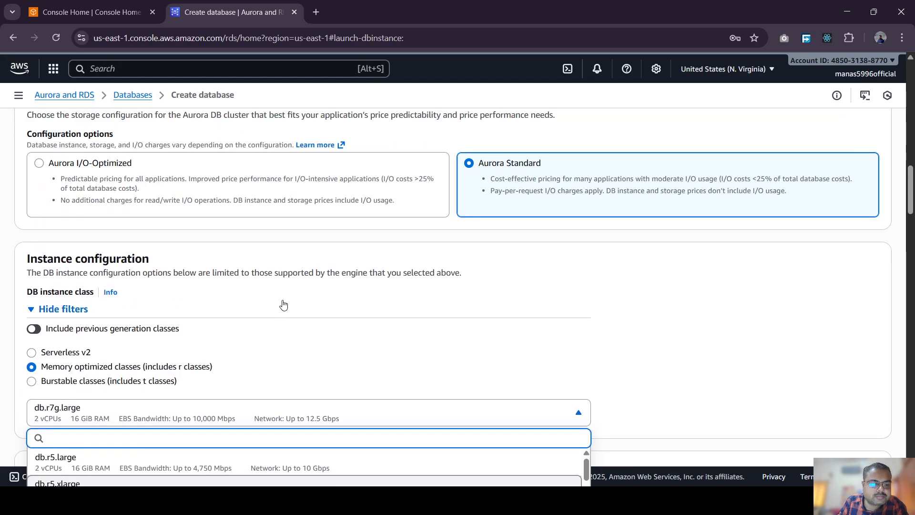
scroll(100, 322, down, 1)
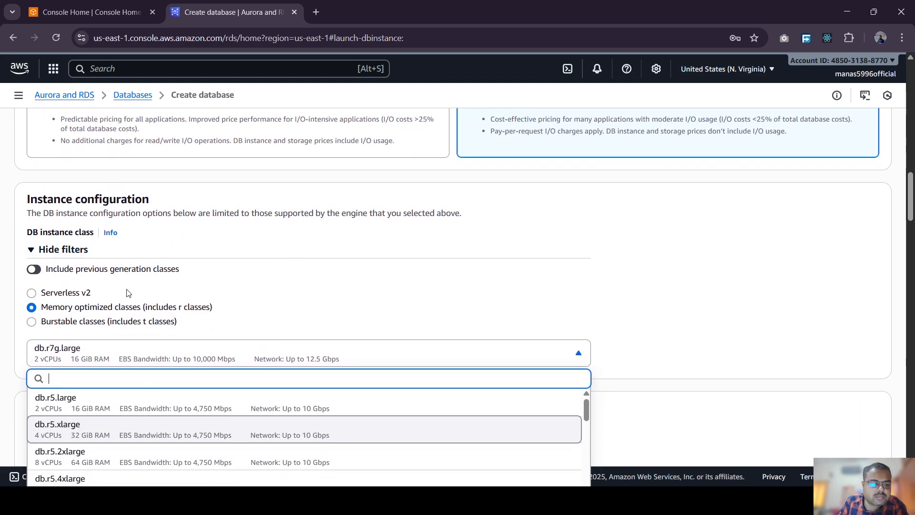
click(97, 322)
click(209, 362)
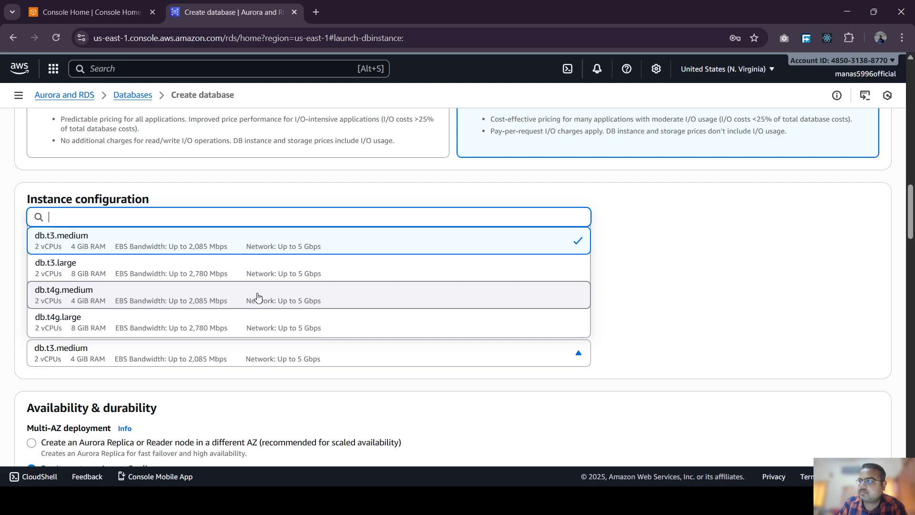
click(688, 269)
Set public access to Yes in the Connectivity section, keeping no Aurora Replica and the default VPC.
scroll(681, 268, down, 4)
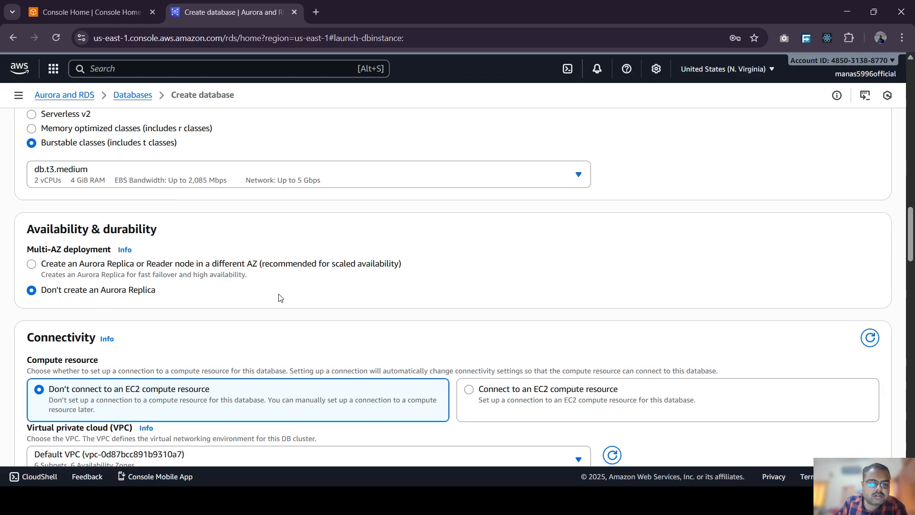
scroll(519, 291, down, 4)
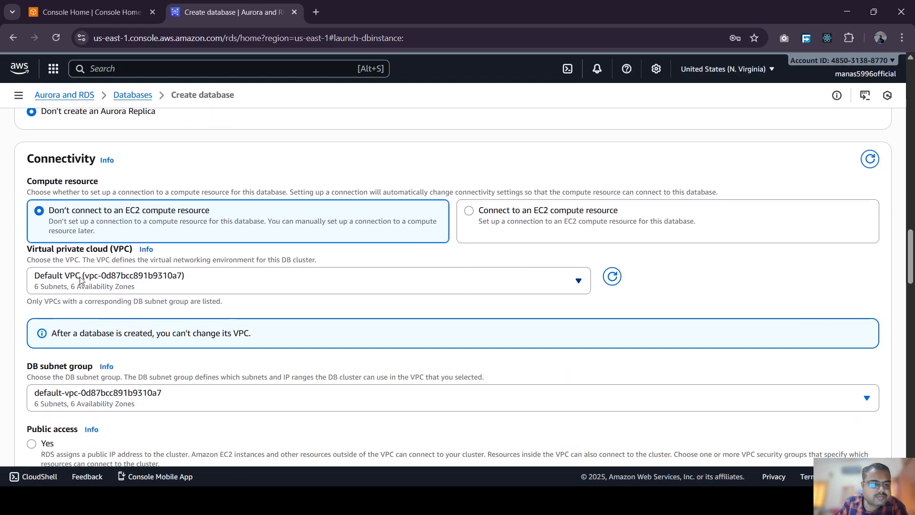
scroll(367, 321, down, 2)
click(32, 325)
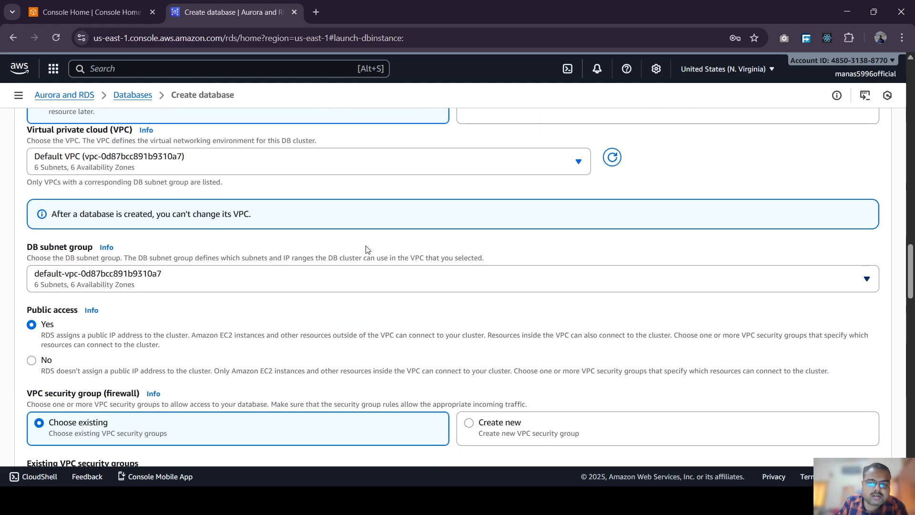
Examine the remaining connectivity, tag, authentication and monitoring options, and collapse the additional monitoring settings.
scroll(395, 273, down, 5)
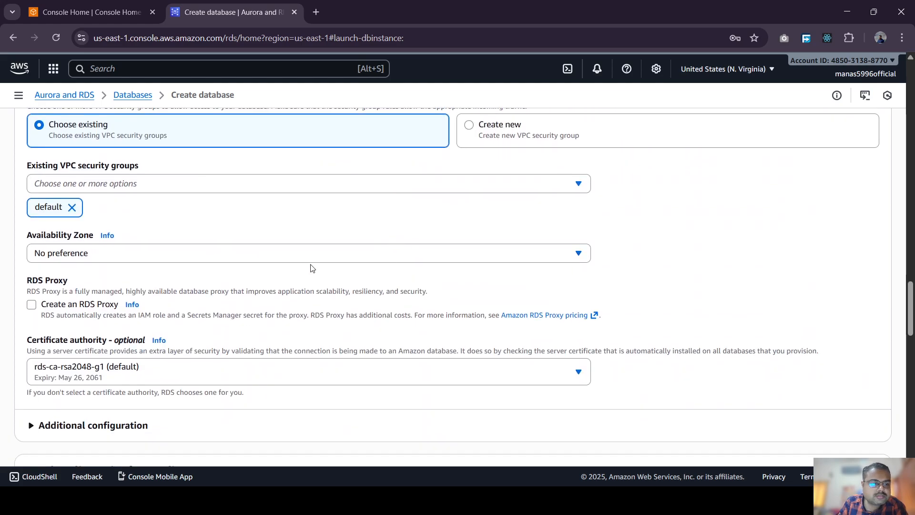
scroll(309, 268, down, 3)
scroll(266, 258, down, 5)
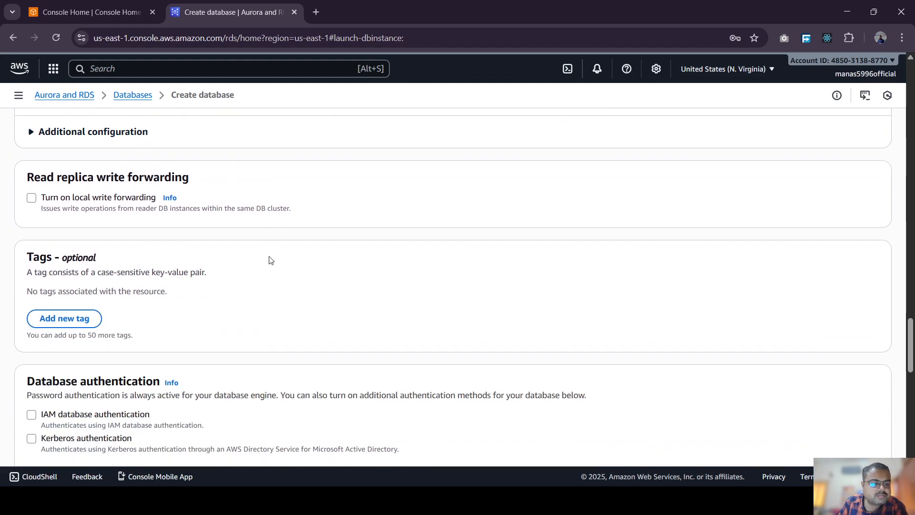
scroll(271, 260, down, 2)
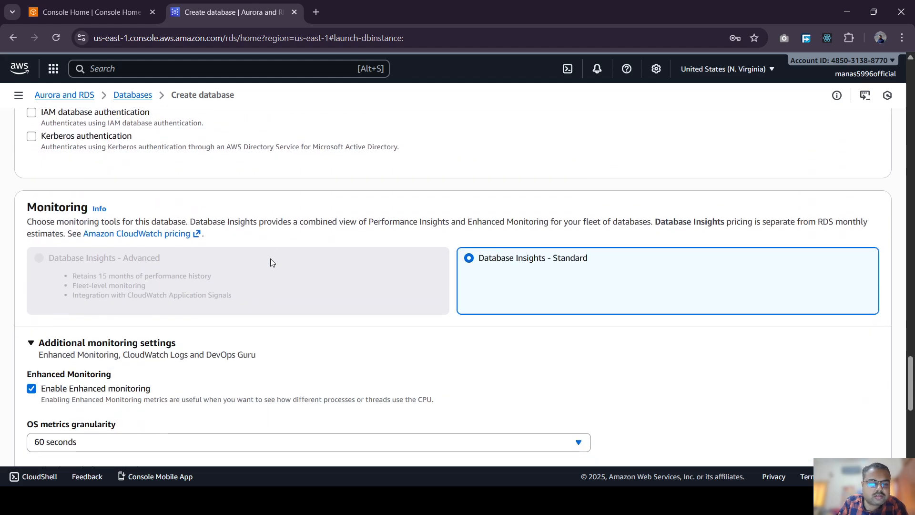
scroll(270, 260, down, 3)
scroll(272, 265, down, 3)
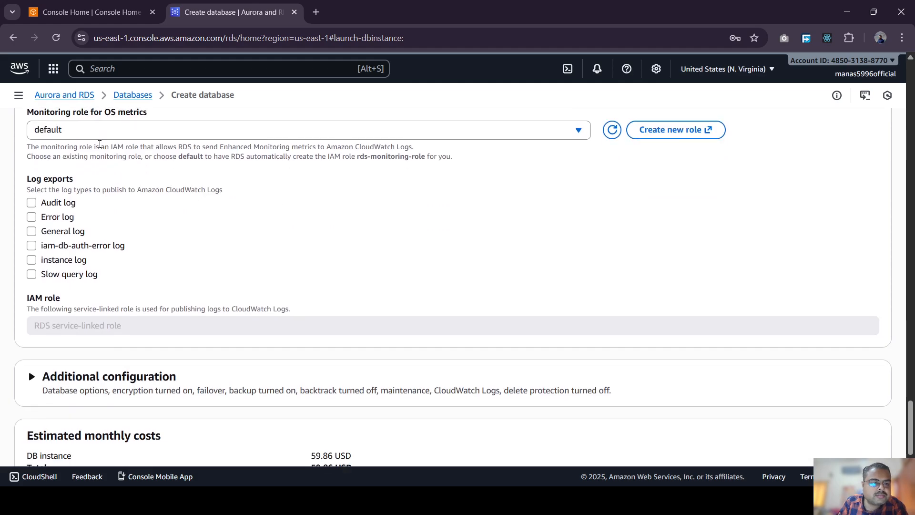
scroll(100, 144, up, 3)
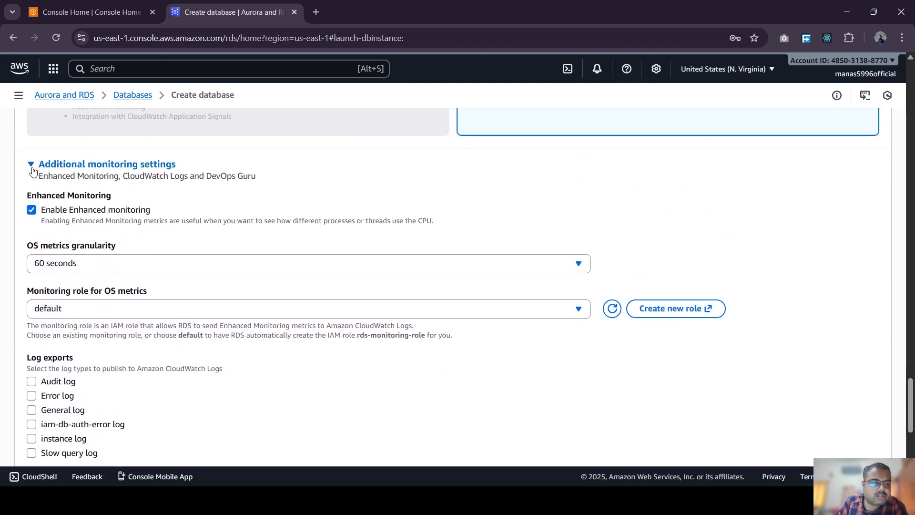
click(31, 165)
Review the template, cluster, connectivity and monitoring settings, and create the aurora-mysql-lab-cluster database.
scroll(298, 274, up, 4)
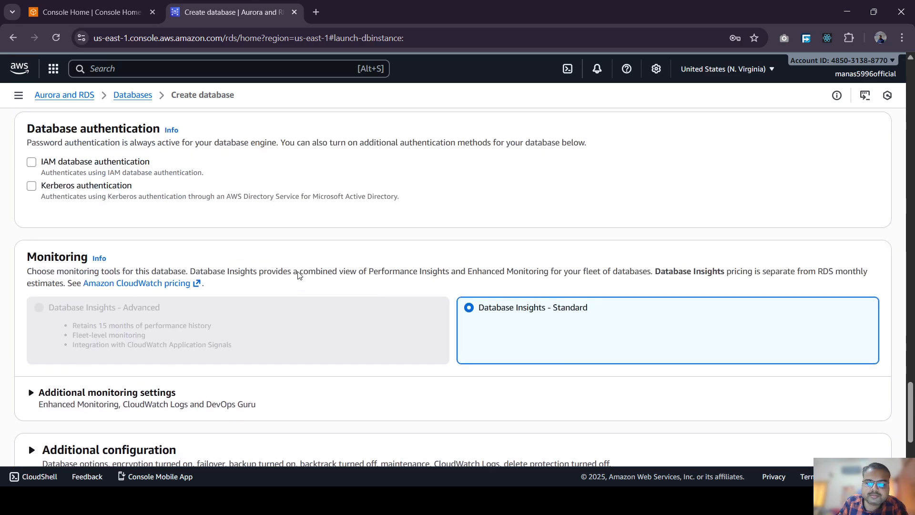
scroll(299, 275, up, 13)
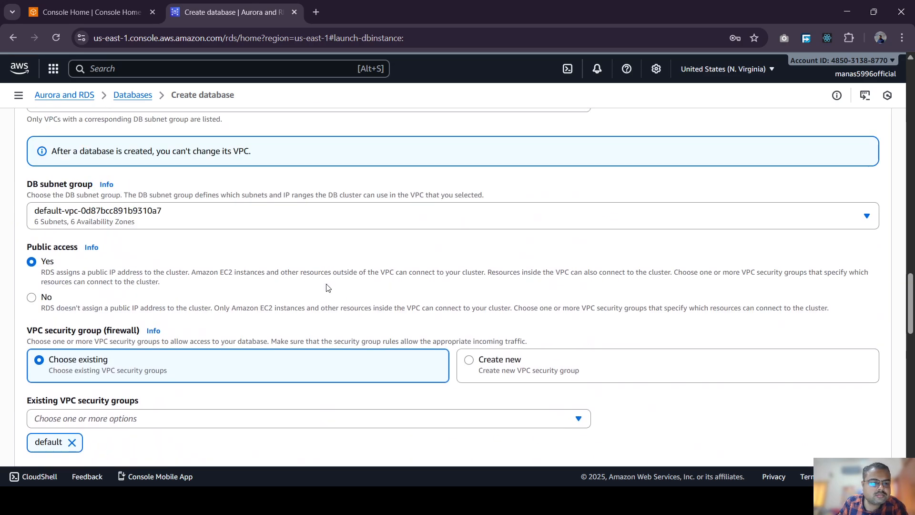
scroll(326, 287, up, 18)
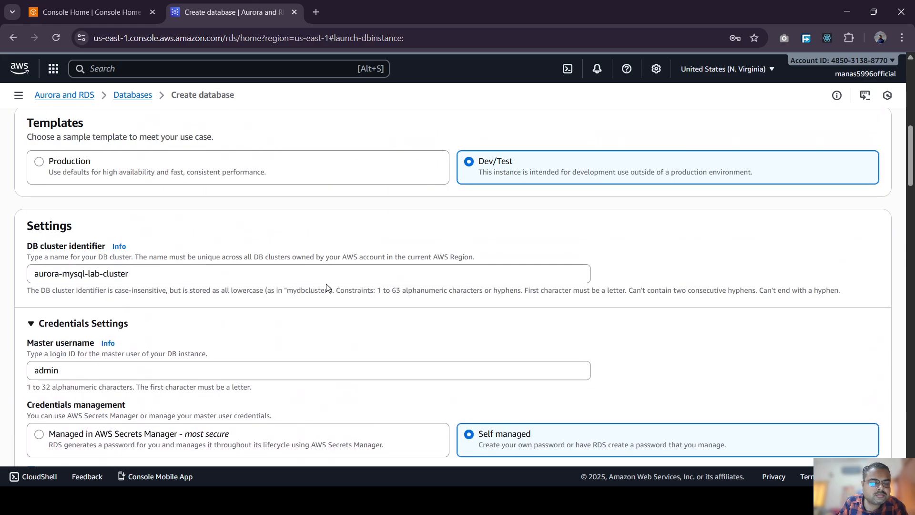
scroll(326, 288, up, 8)
scroll(331, 291, down, 6)
scroll(332, 290, down, 20)
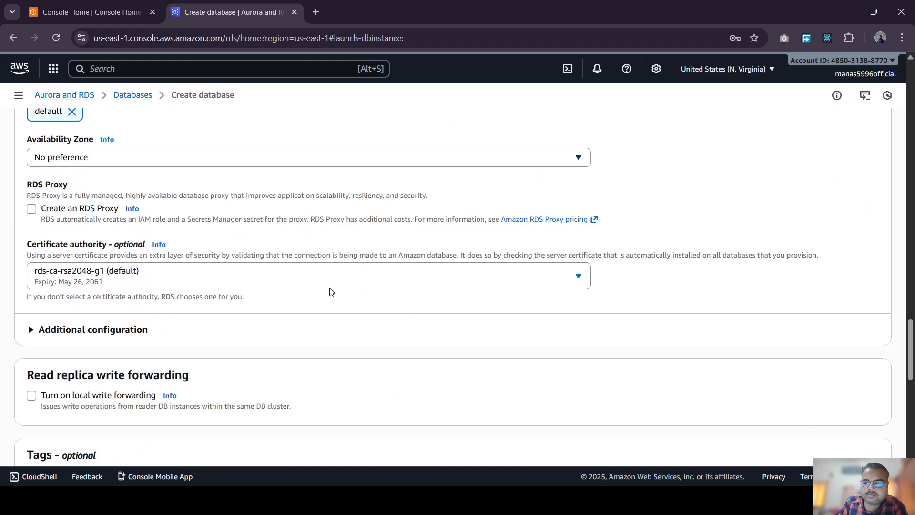
scroll(332, 291, down, 15)
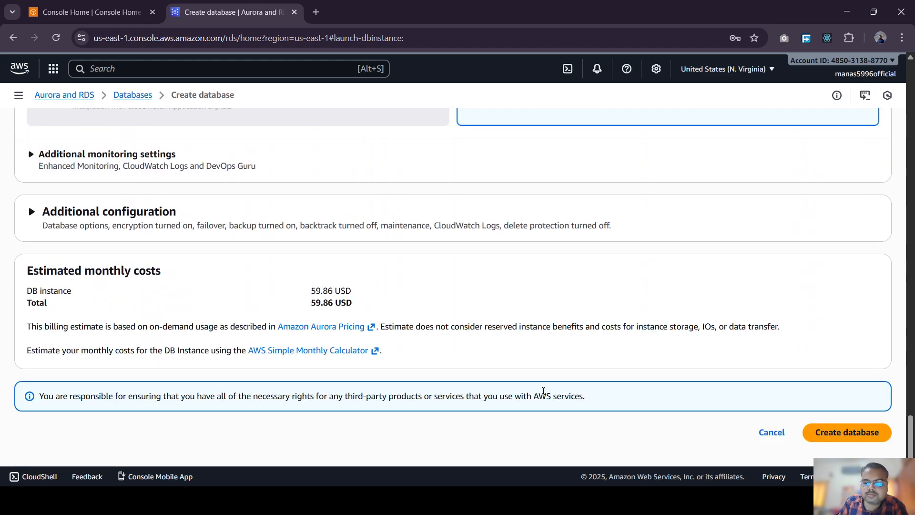
click(815, 431)
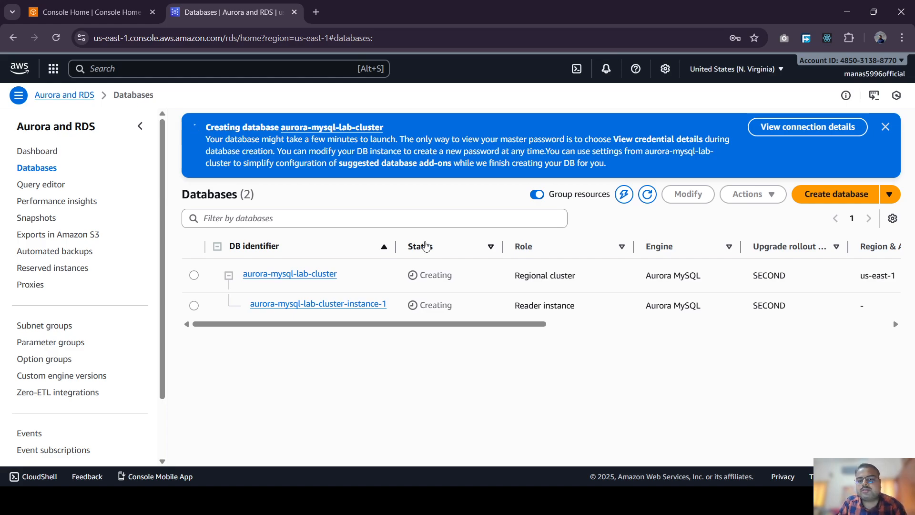
Examine the roles and statuses of aurora-mysql-lab-cluster and its instance in the databases list.
drag(510, 278, 575, 285)
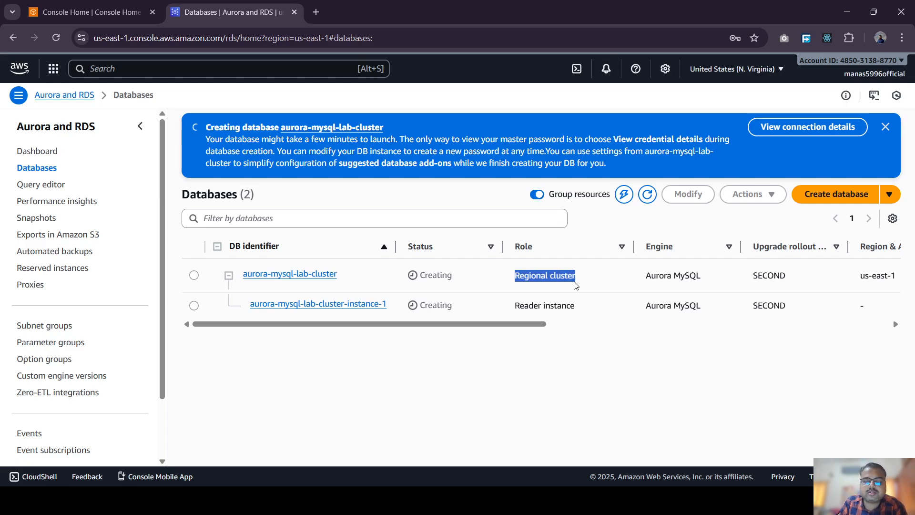
drag(512, 307, 572, 307)
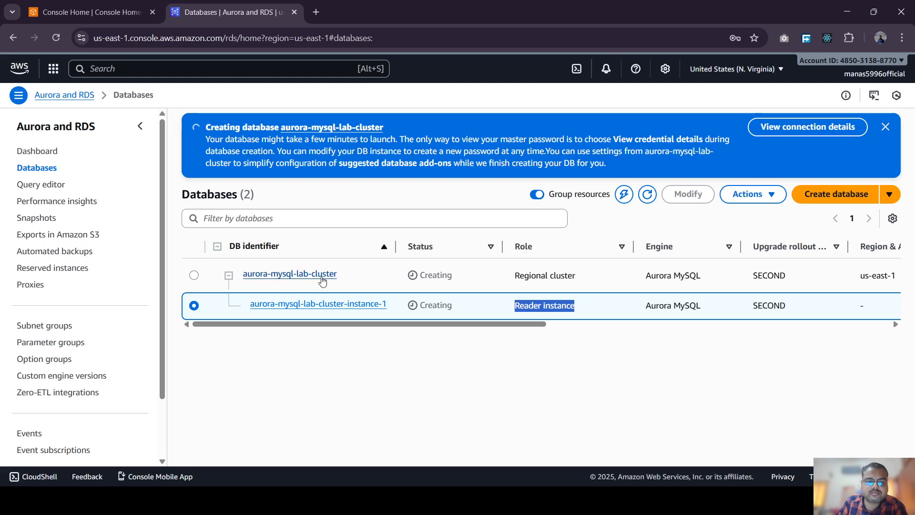
click(505, 394)
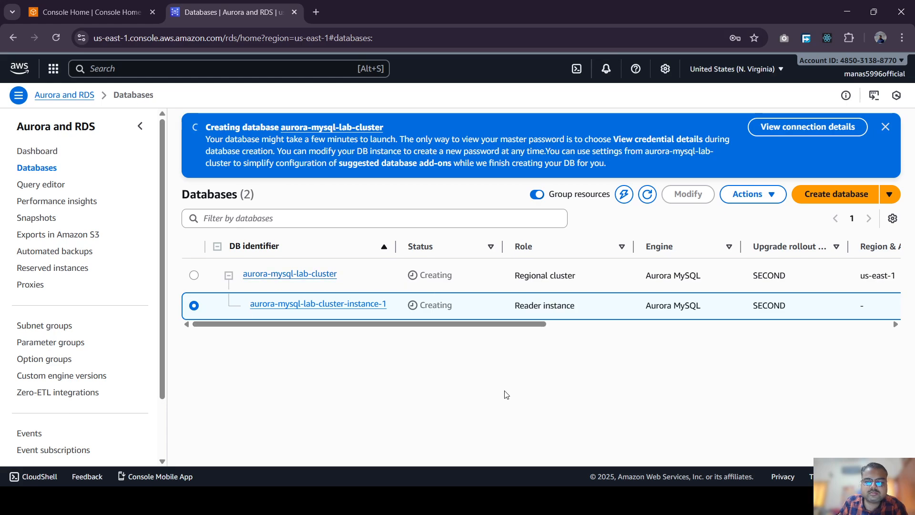
drag(521, 325, 644, 332)
scroll(644, 332, left, 5)
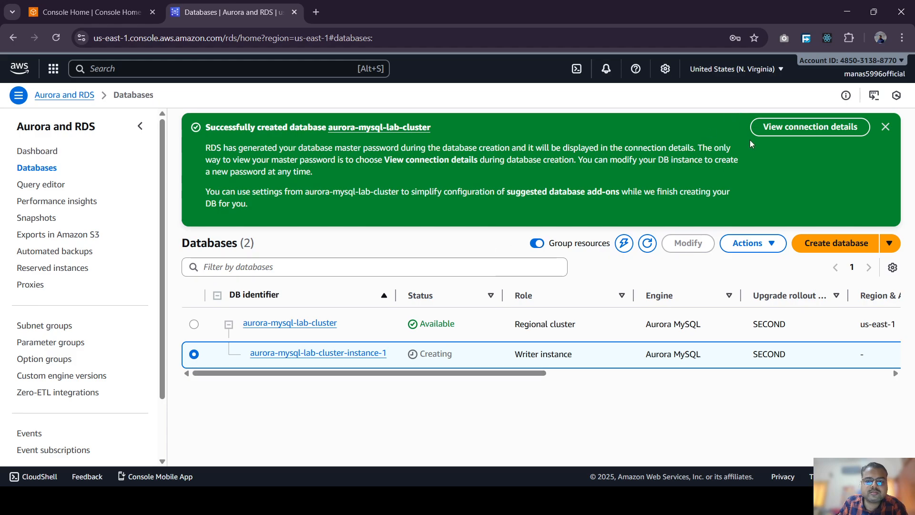
Open the connection details of aurora-mysql-lab-cluster and check the master username.
click(765, 132)
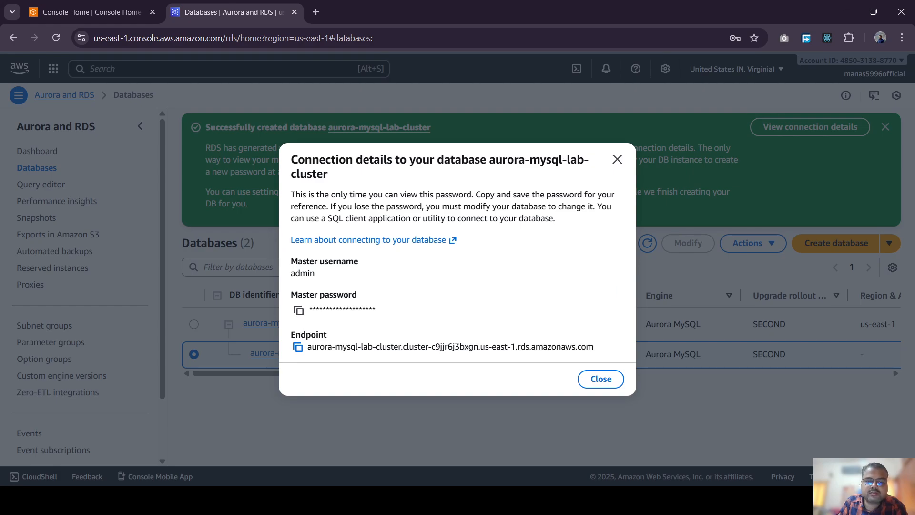
drag(290, 273, 315, 274)
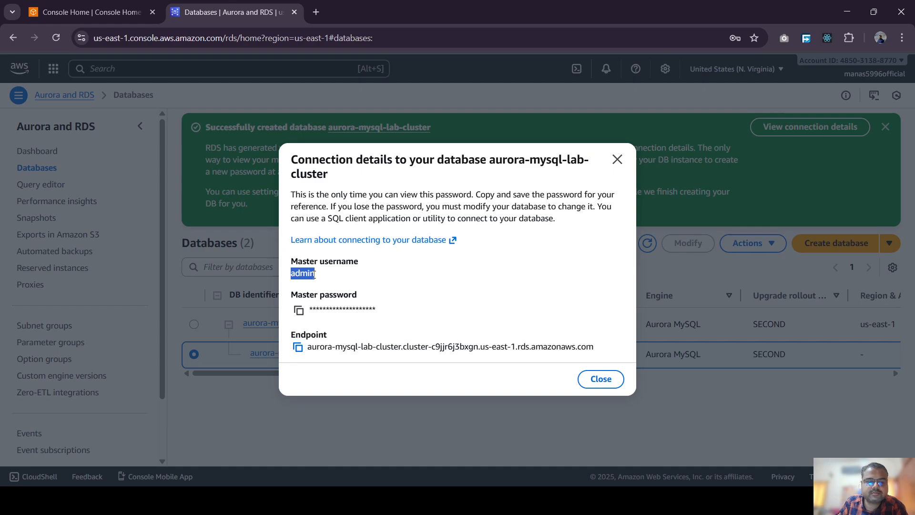
click(386, 298)
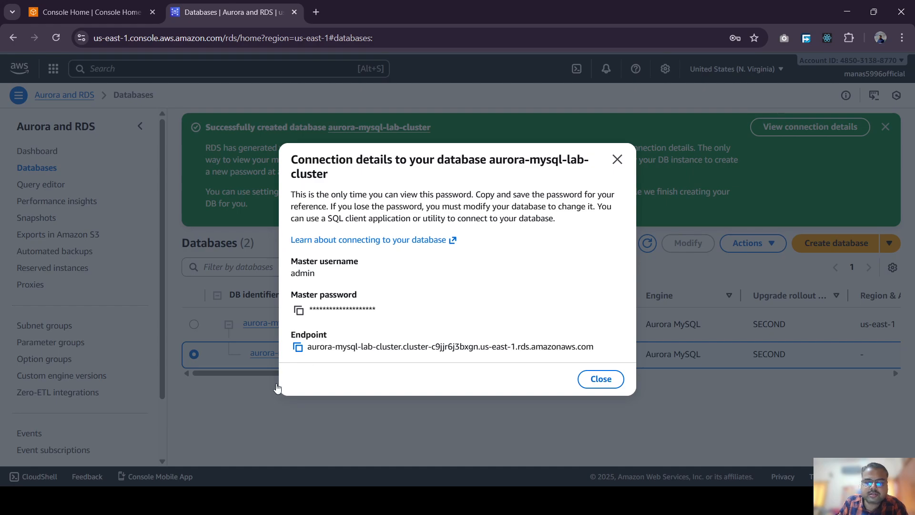
Switch to MySQL Workbench and try to connect through the saved aurora lab - connection.
click(387, 499)
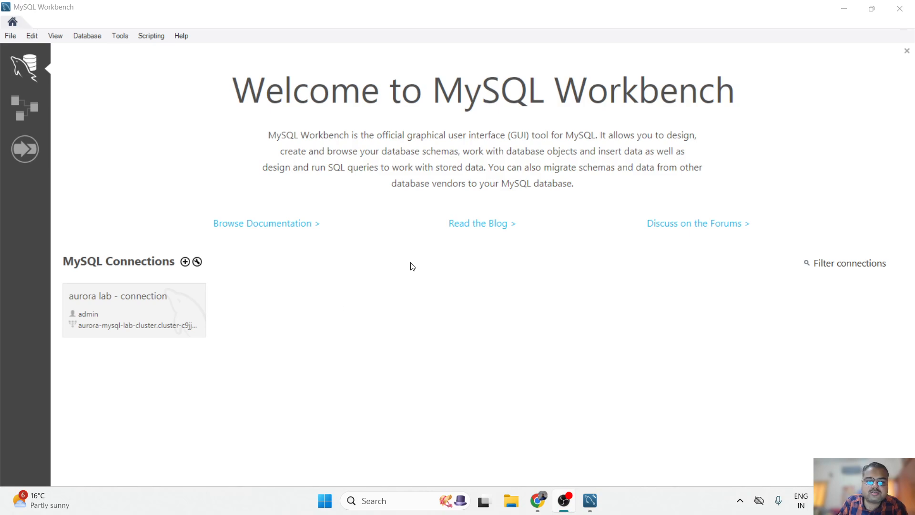
click(158, 319)
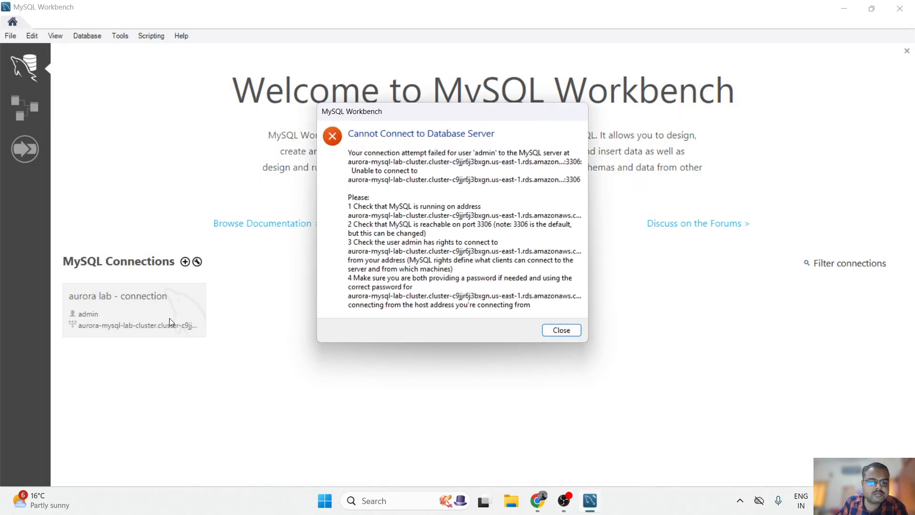
click(572, 332)
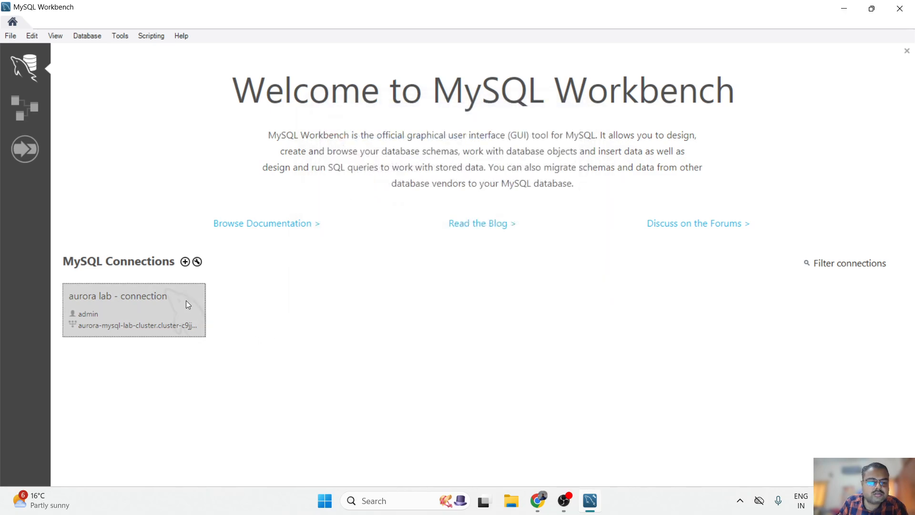
Open the aurora lab - connection for editing and copy the master password from the cluster's connection details in Chrome.
right_click(186, 300)
click(224, 306)
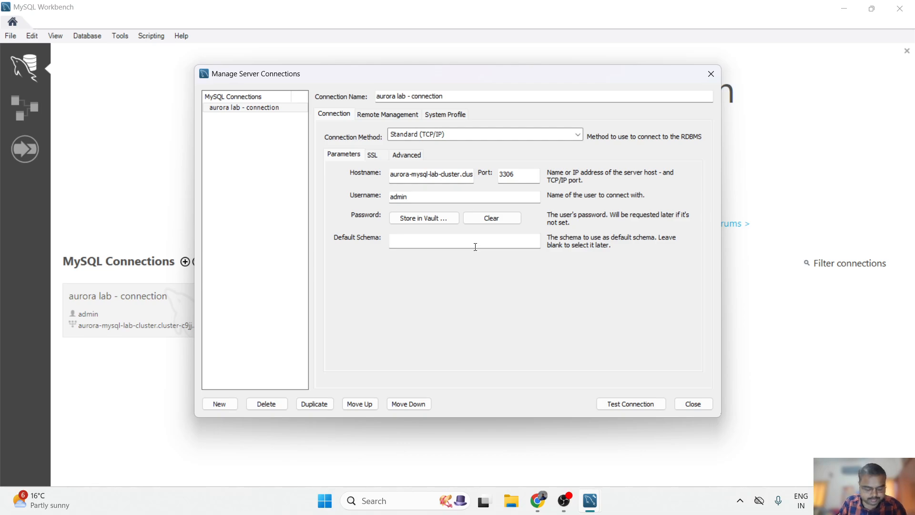
key(alt+Tab)
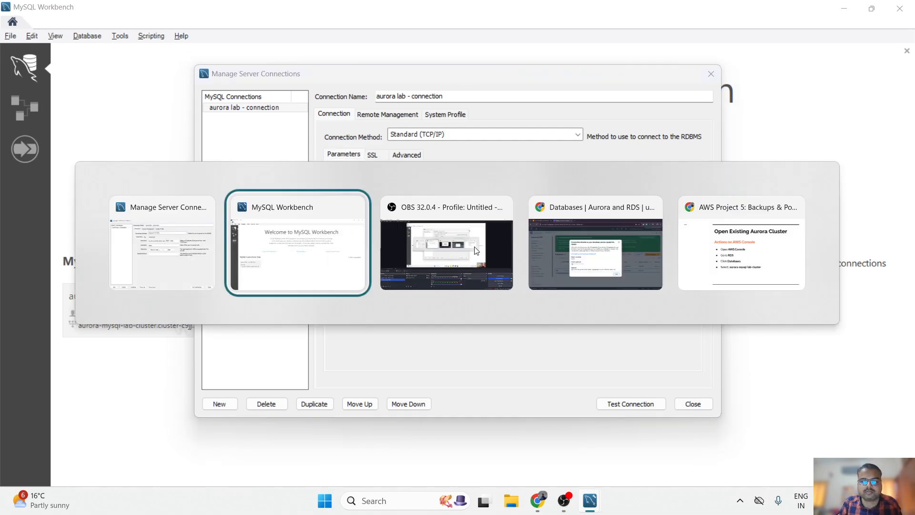
key(alt+Tab)
key(alt+Tab)
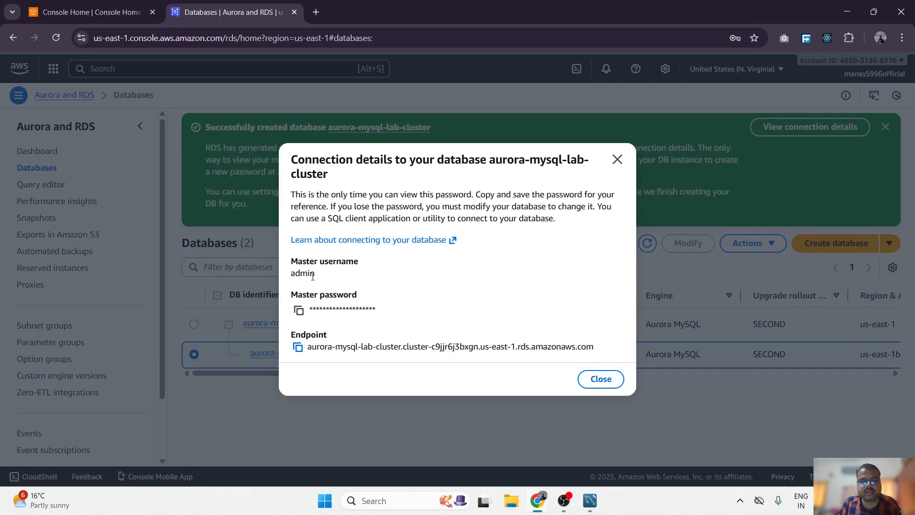
double_click(288, 278)
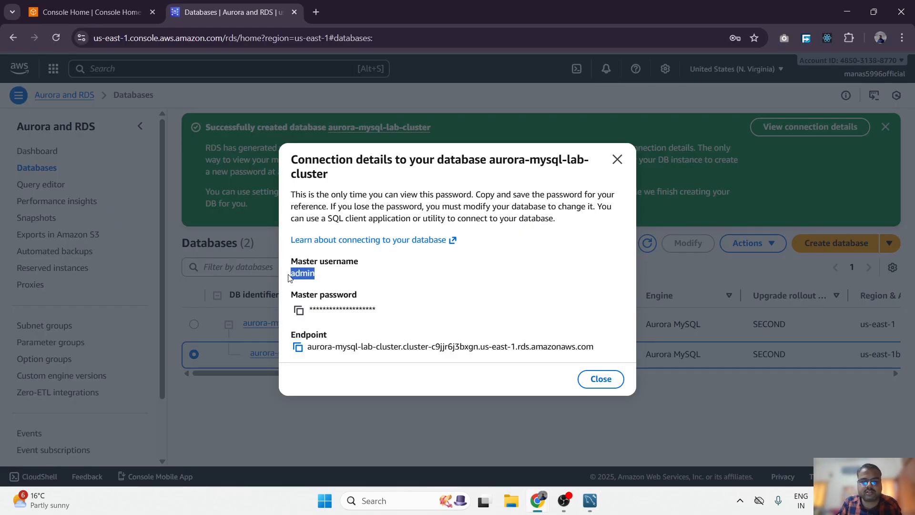
click(299, 310)
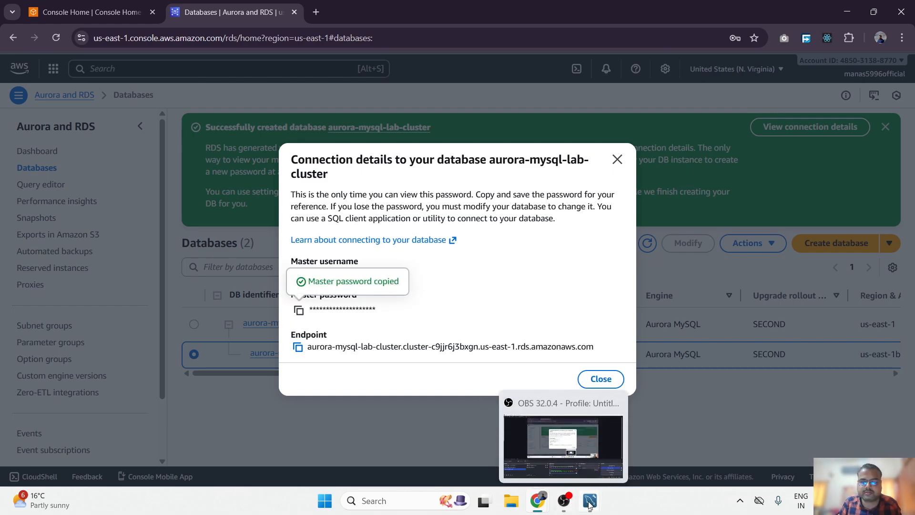
Return to MySQL Workbench and store the copied master password in the vault for the aurora lab - connection.
mouse_move(590, 500)
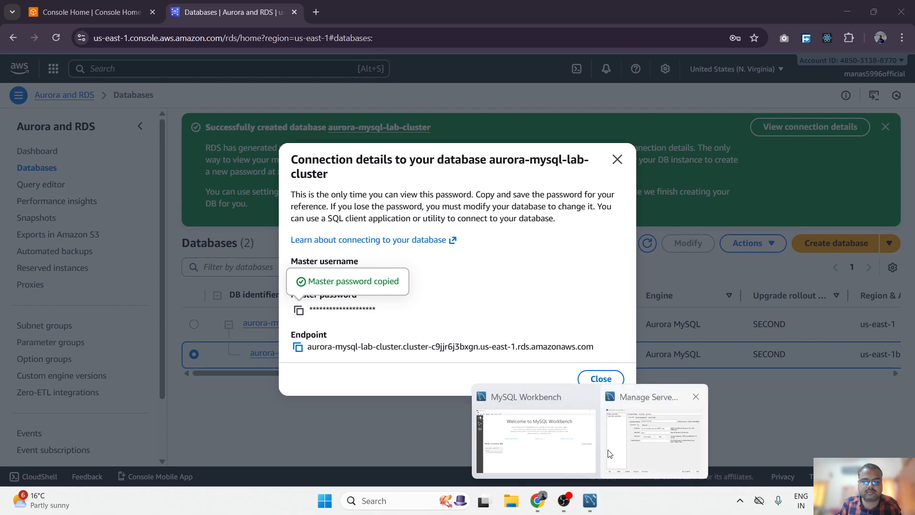
click(647, 446)
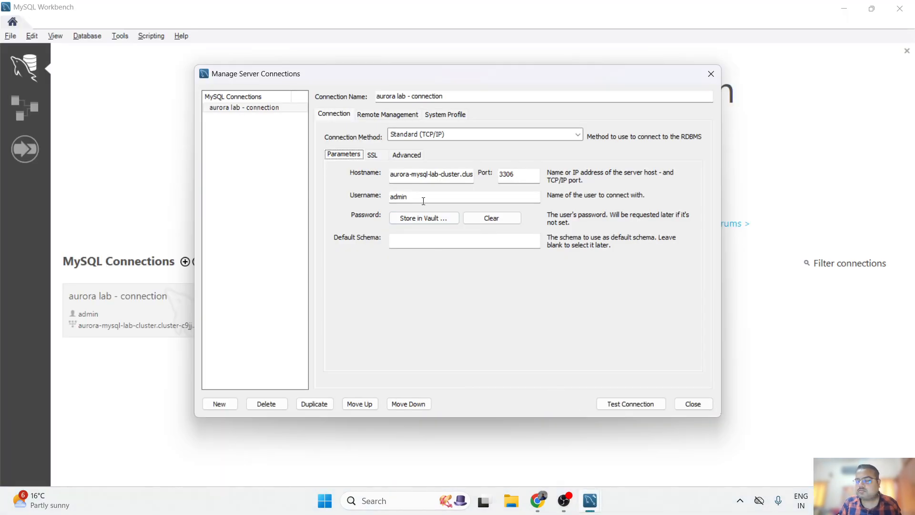
click(430, 219)
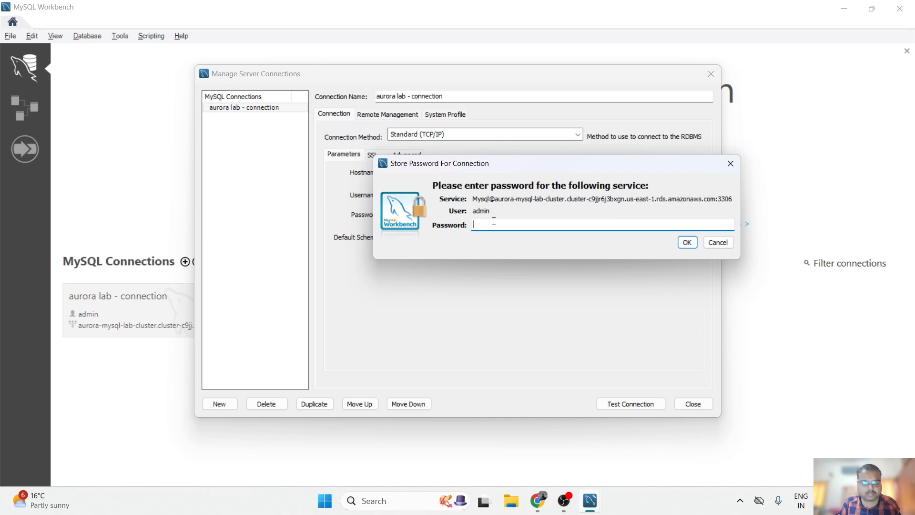
key(ctrl+v)
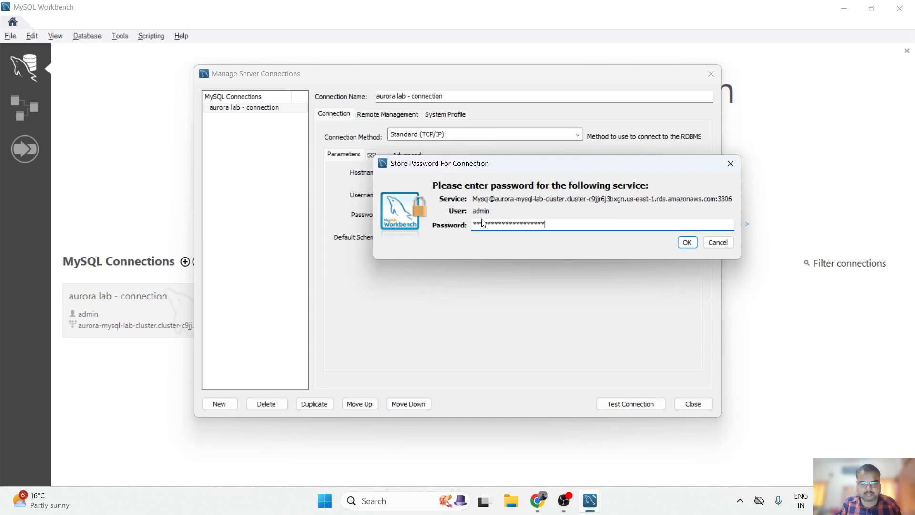
click(687, 242)
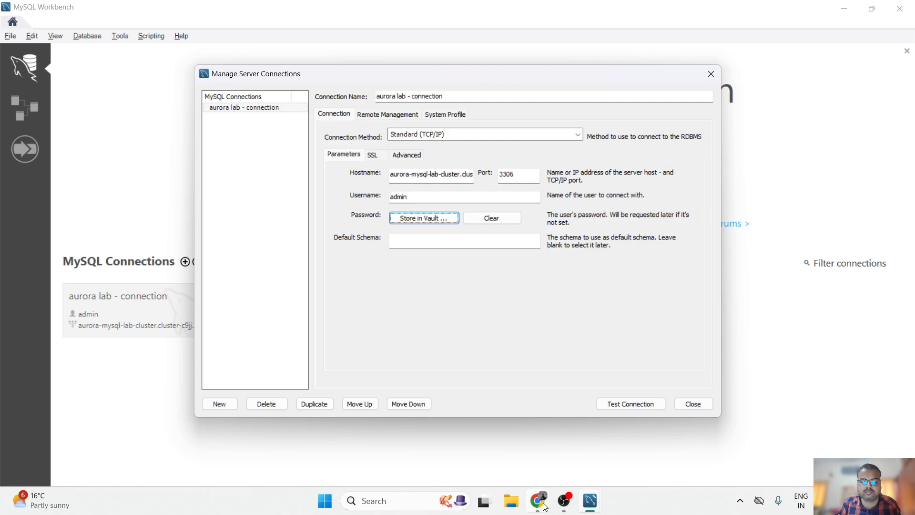
Copy the cluster endpoint from the connection details in Chrome and set it as the hostname of the aurora lab - connection in MySQL Workbench.
mouse_move(537, 500)
click(524, 446)
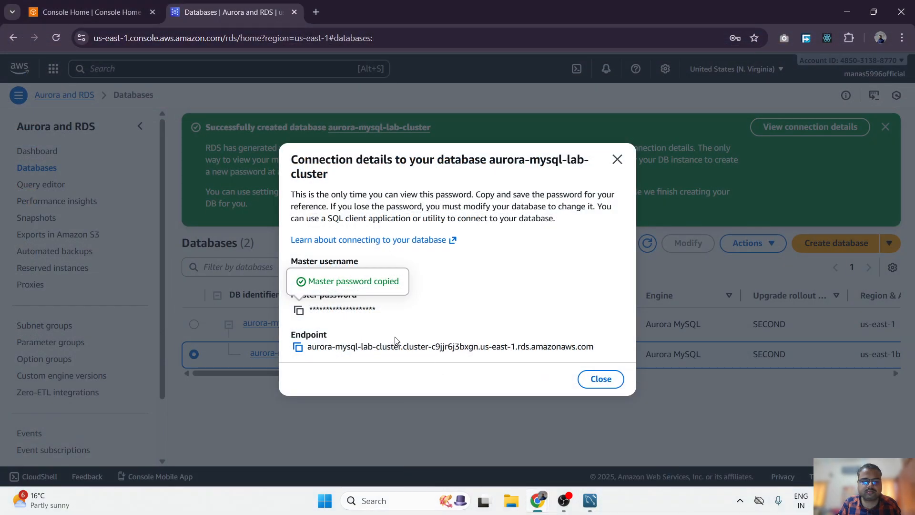
click(297, 347)
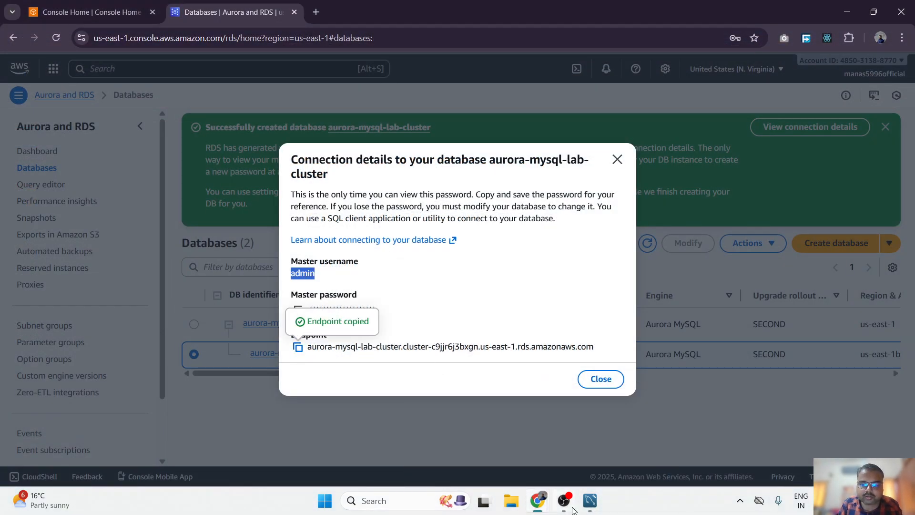
click(583, 498)
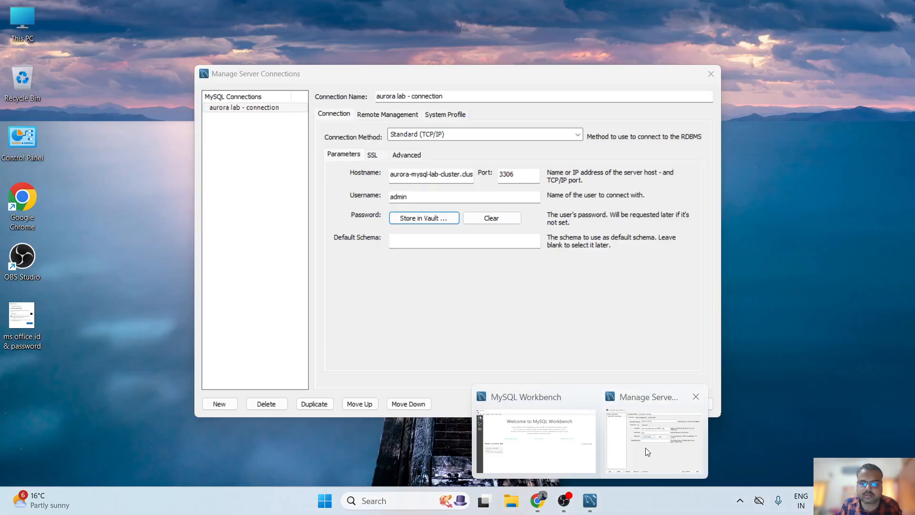
click(648, 464)
click(446, 171)
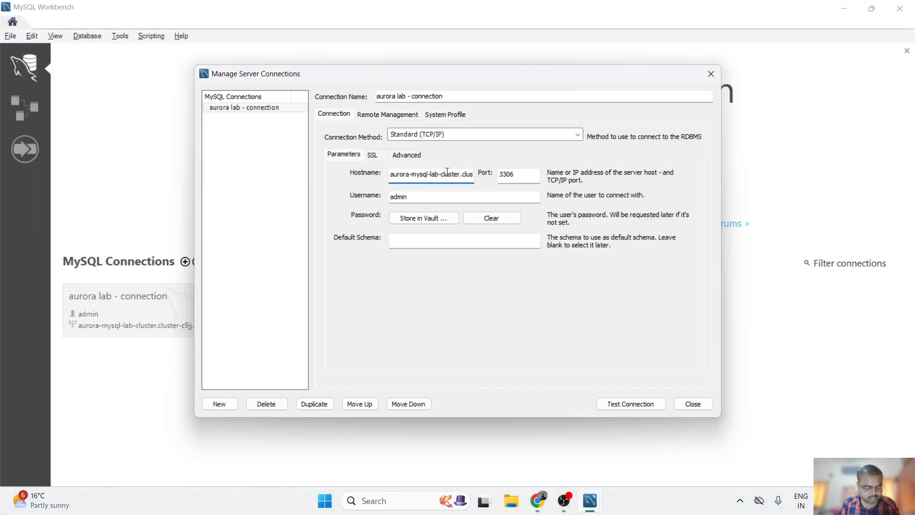
key(ctrl+a)
click(446, 171)
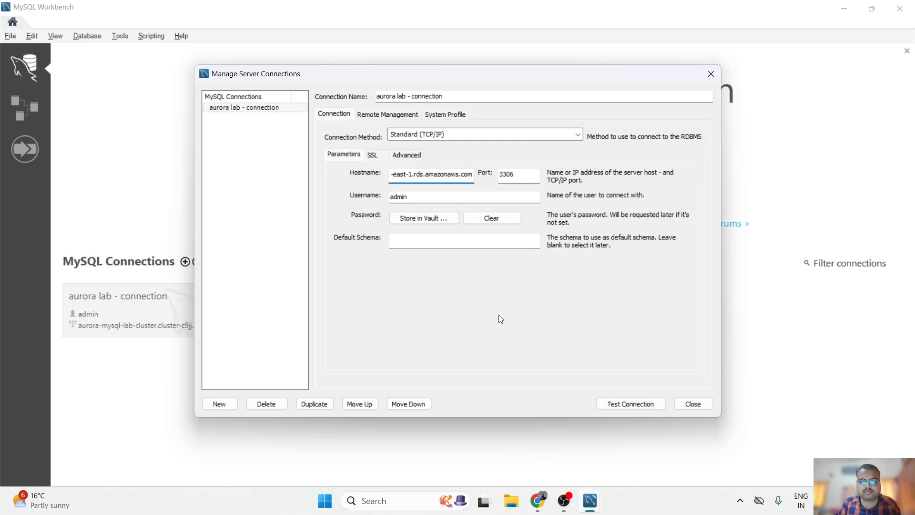
Test the aurora lab - connection and switch back to the cluster's connection details in Chrome.
click(624, 406)
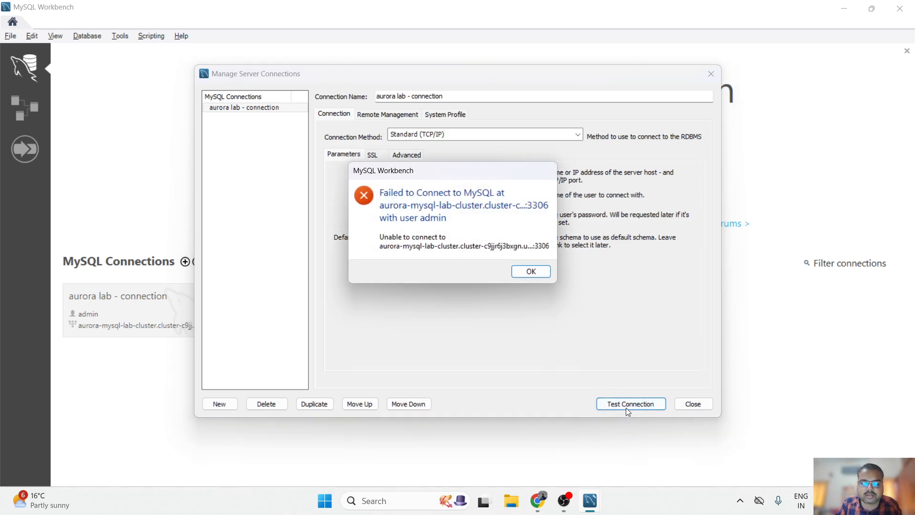
click(530, 273)
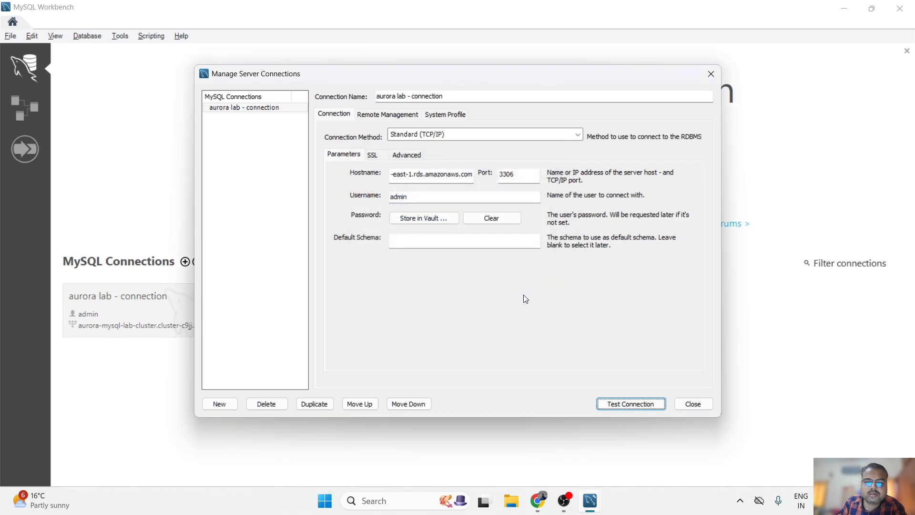
mouse_move(538, 500)
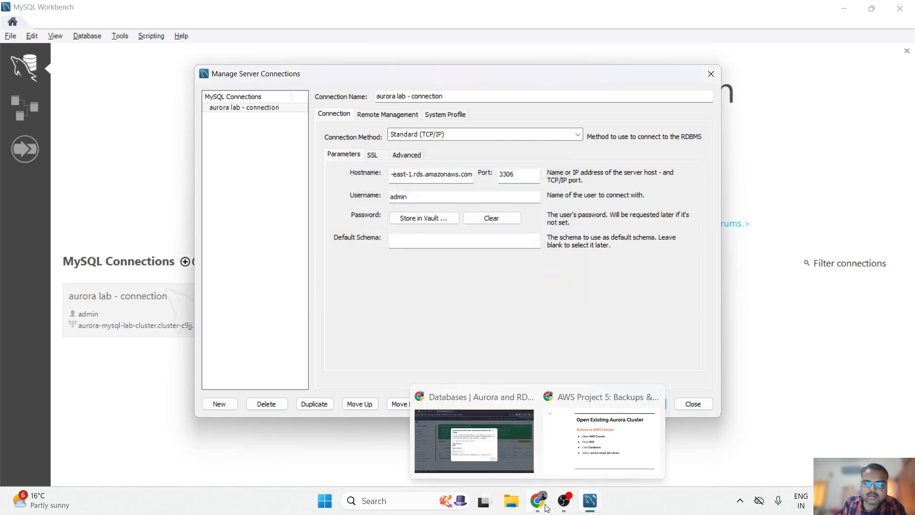
click(457, 448)
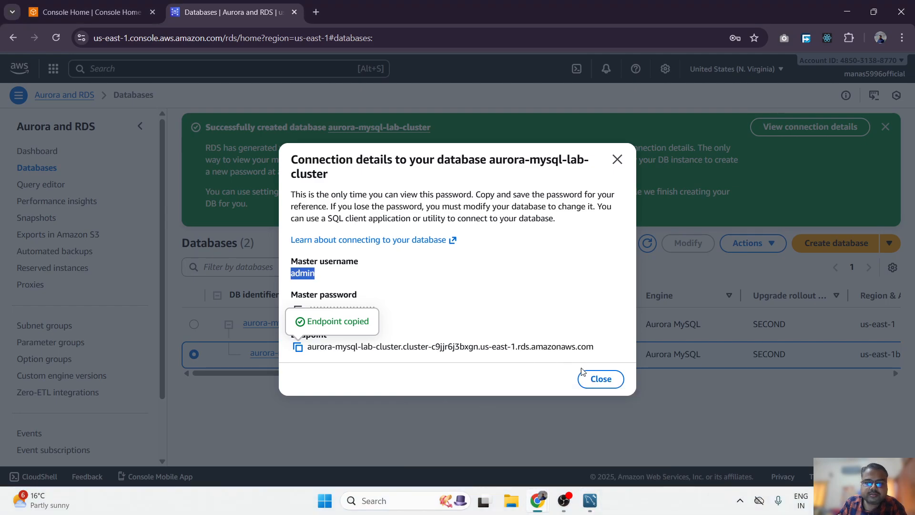
Close the connection details and refresh the Databases list to check the creation status of aurora-mysql-lab-cluster-instance-1.
click(600, 379)
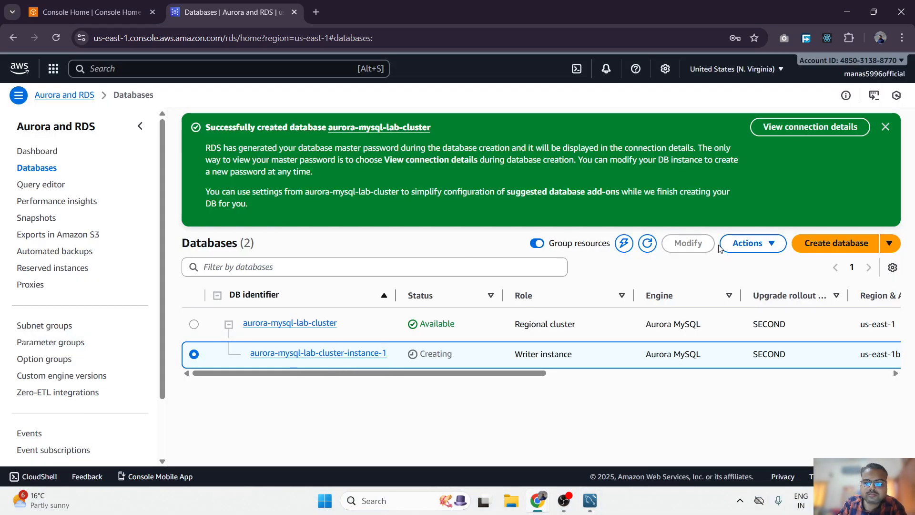
click(646, 244)
click(652, 247)
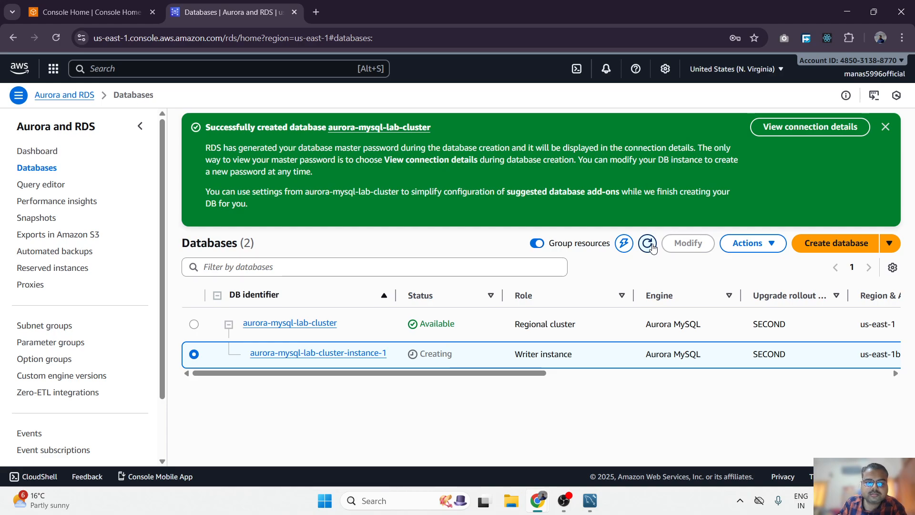
click(652, 248)
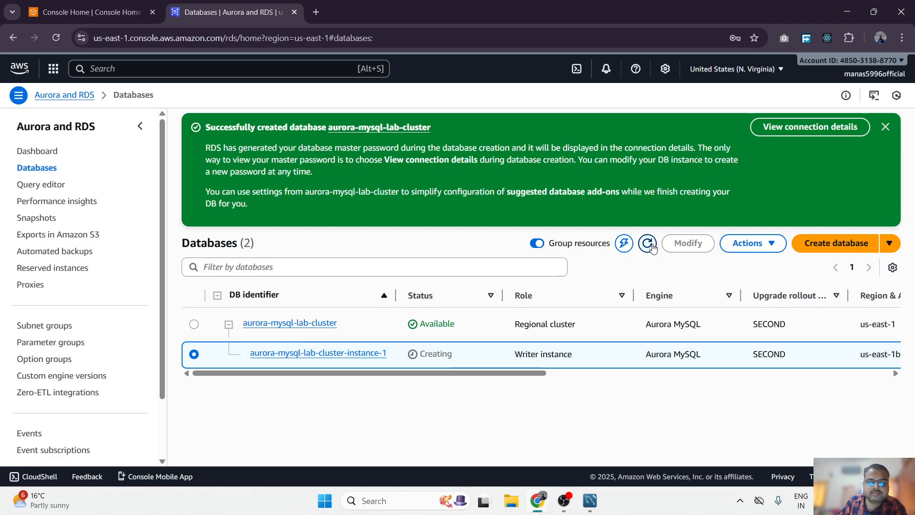
drag(462, 359, 417, 359)
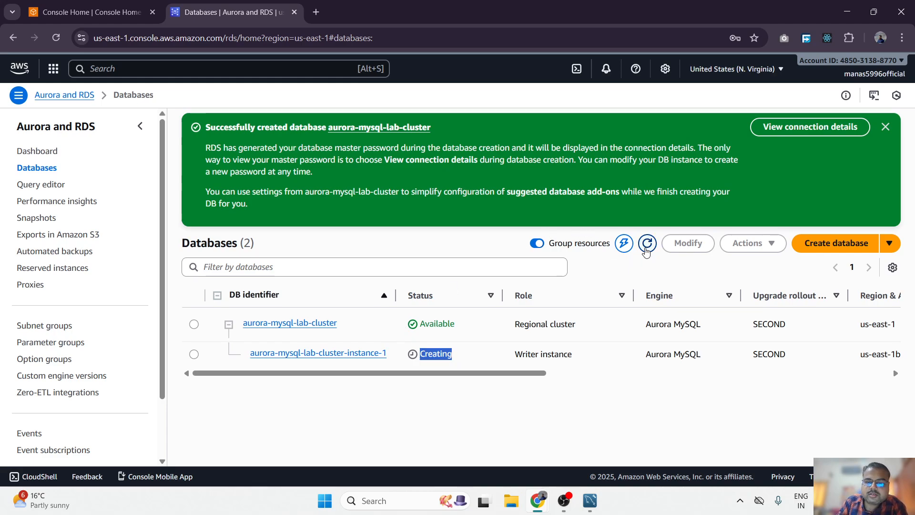
click(646, 243)
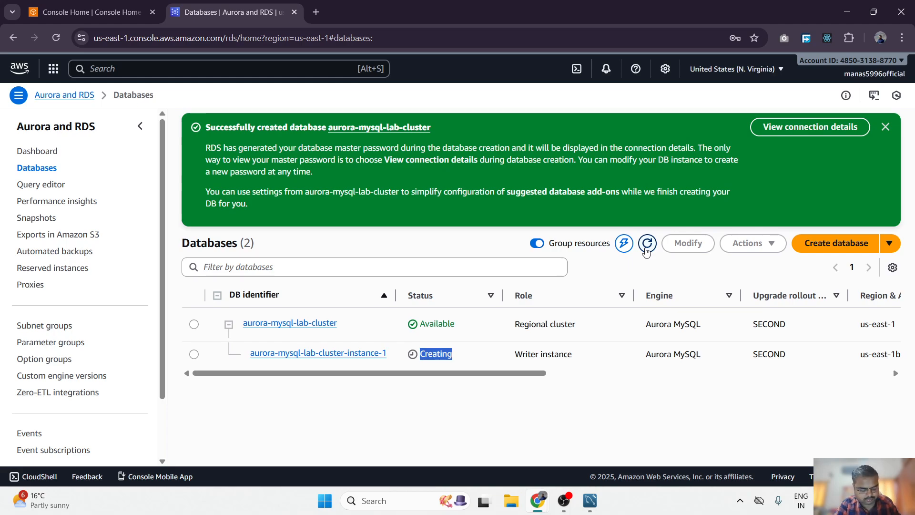
Widen the Status column and keep refreshing the database list to monitor the writer instance until it is available.
key(alt+Tab)
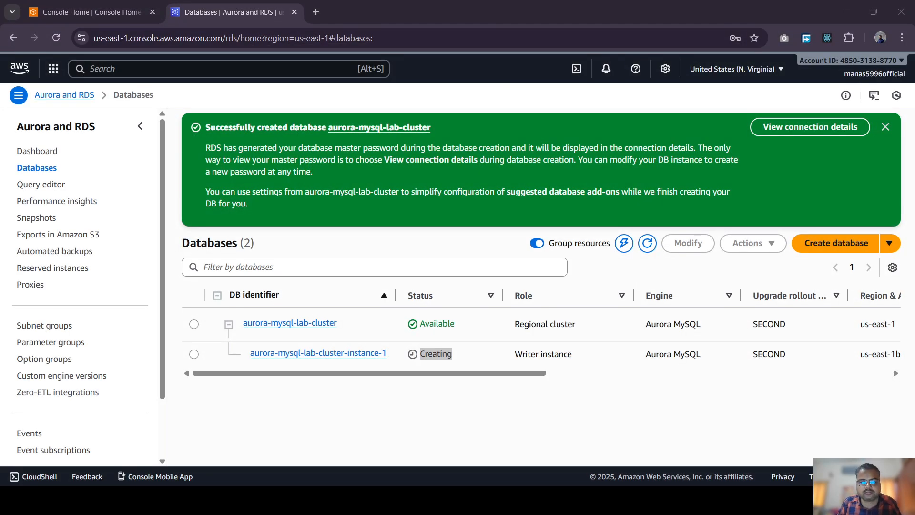
click(646, 249)
drag(508, 296, 580, 299)
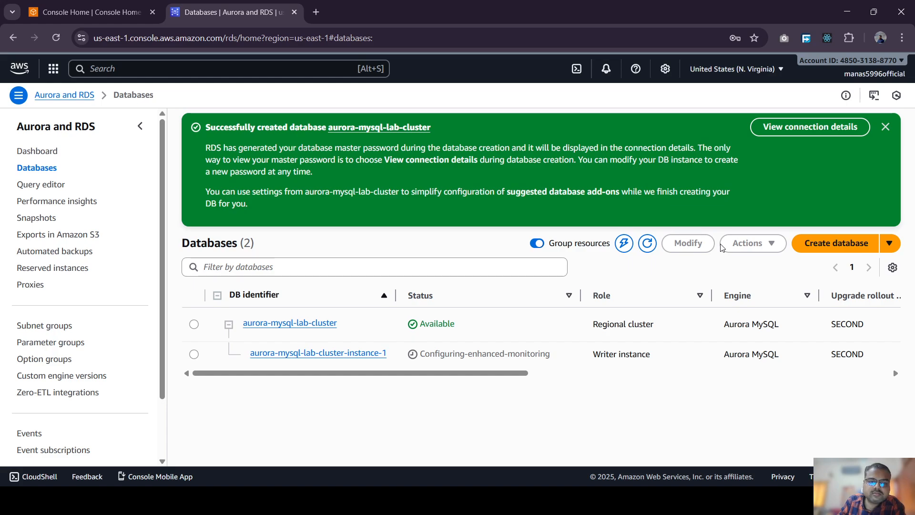
click(647, 244)
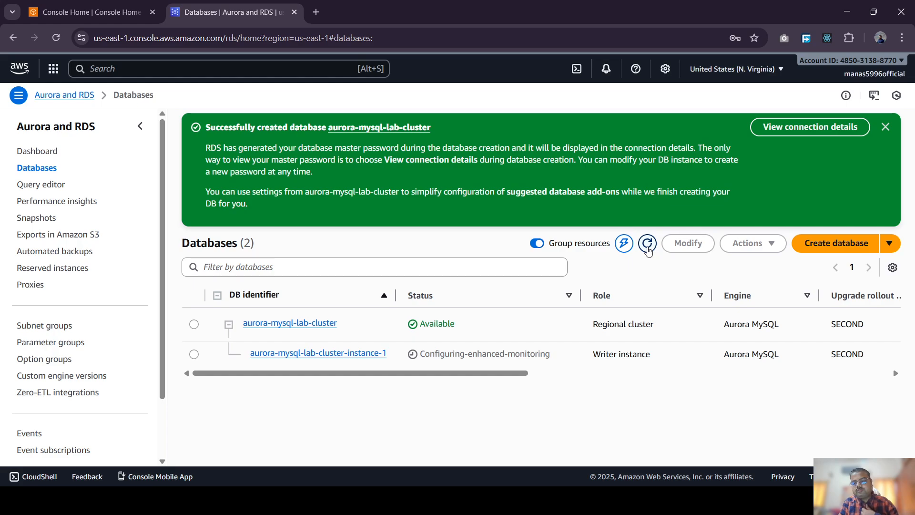
click(647, 248)
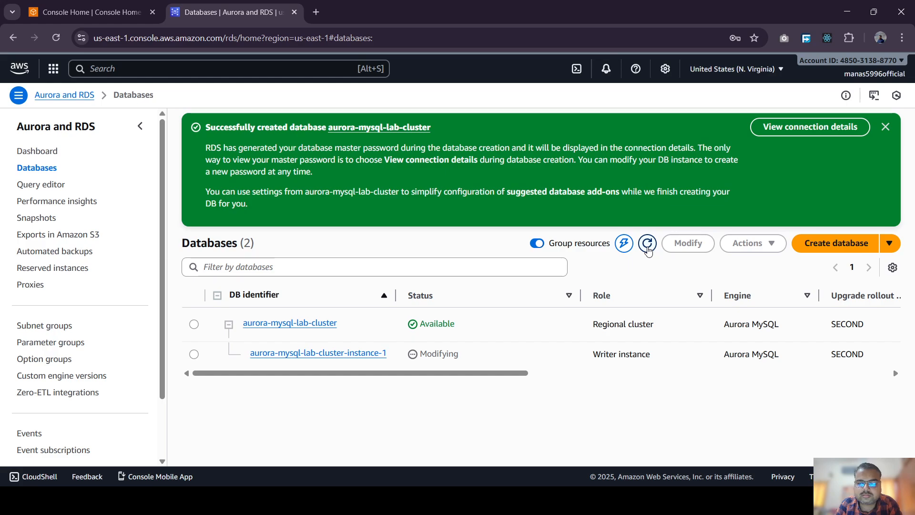
click(647, 244)
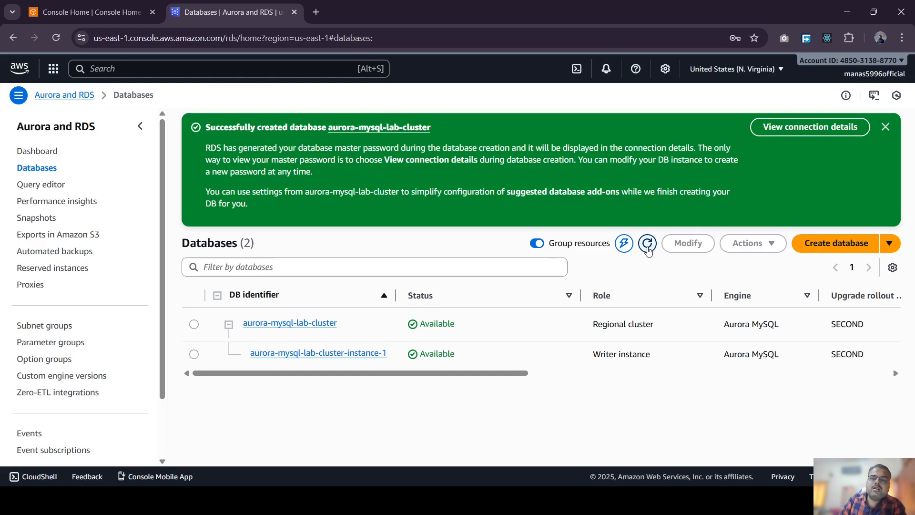
click(647, 244)
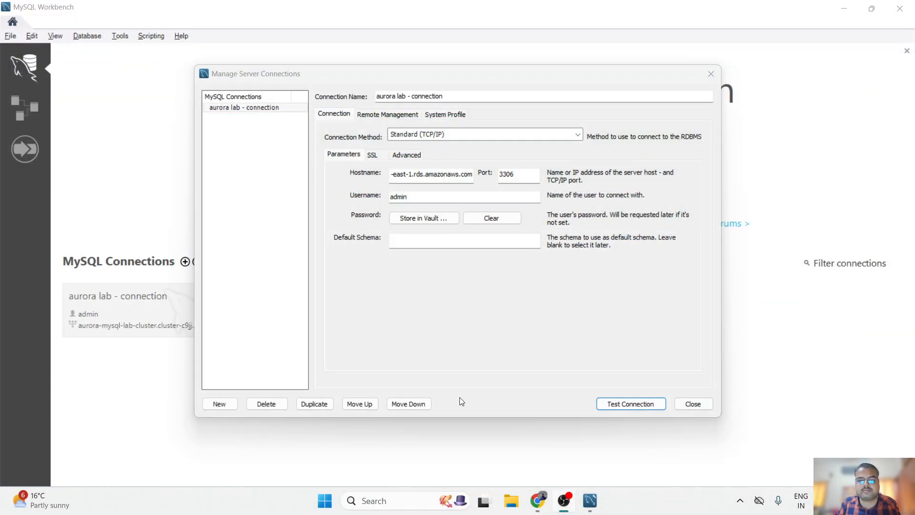
Test the aurora lab - connection again in MySQL Workbench and close the server connection settings.
click(626, 405)
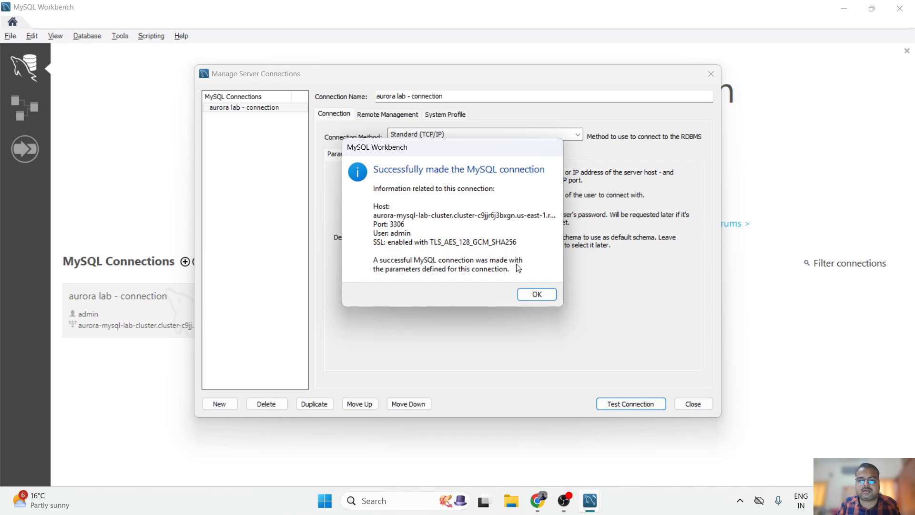
click(536, 294)
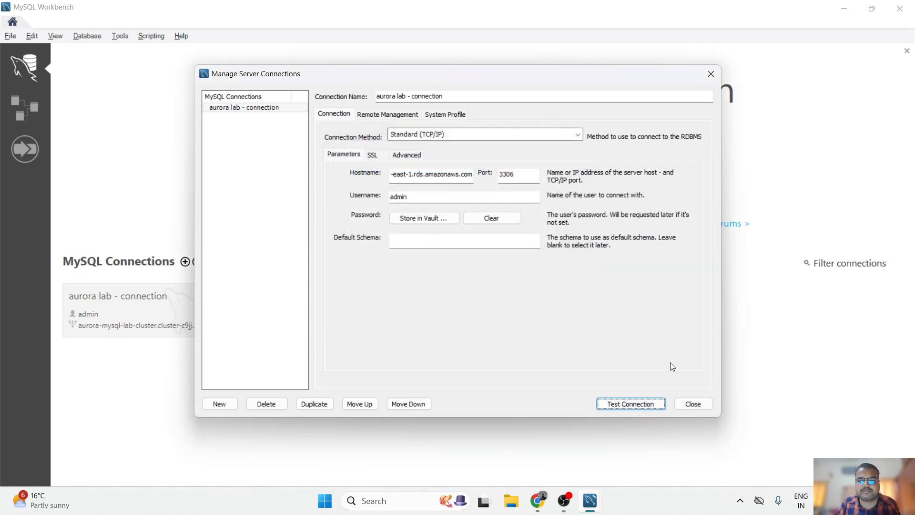
click(693, 404)
Open the aurora lab - connection, retrying if needed, and run SELECT now(); in Query 1.
click(151, 320)
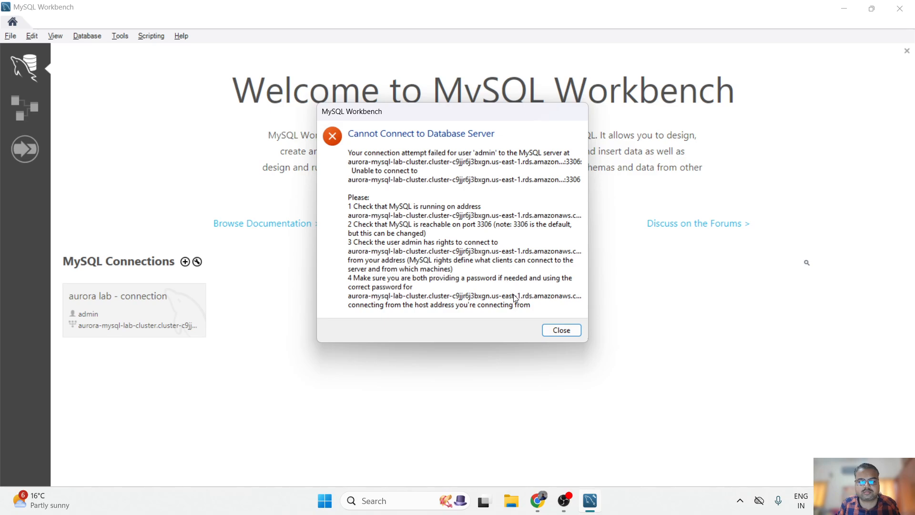
click(561, 330)
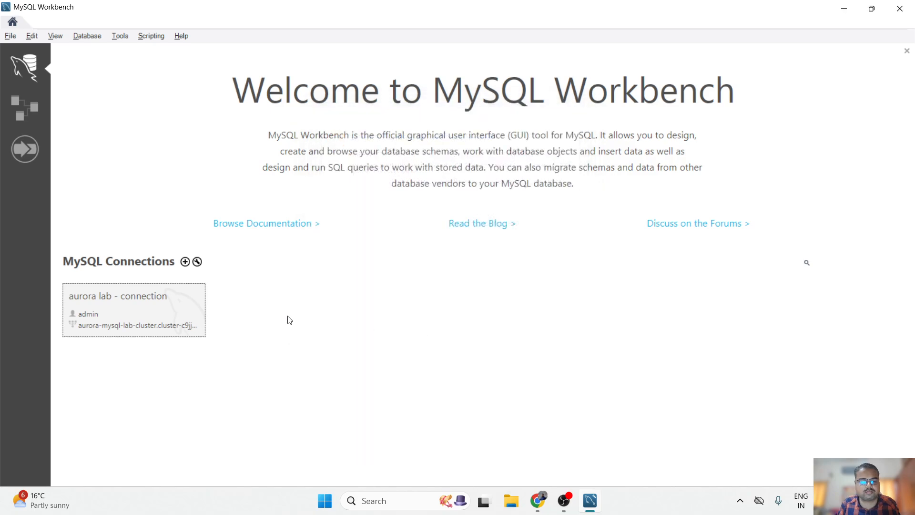
click(169, 317)
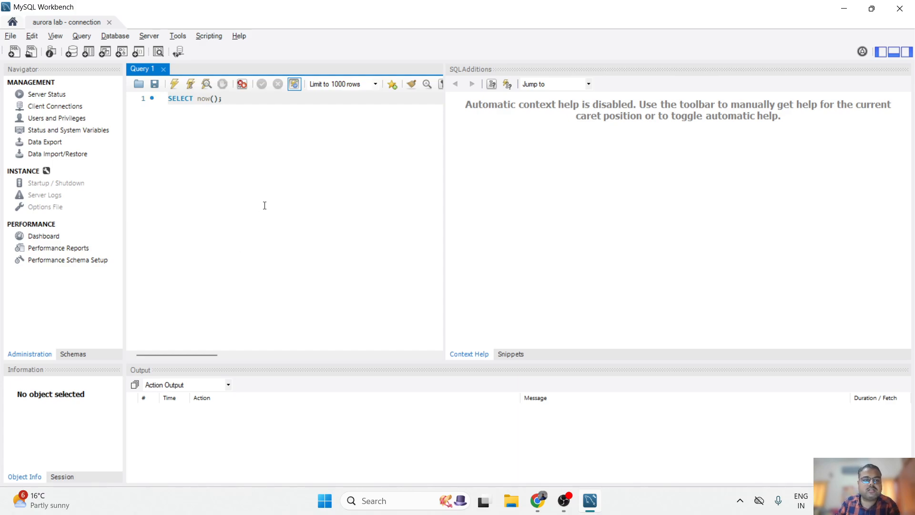
click(175, 86)
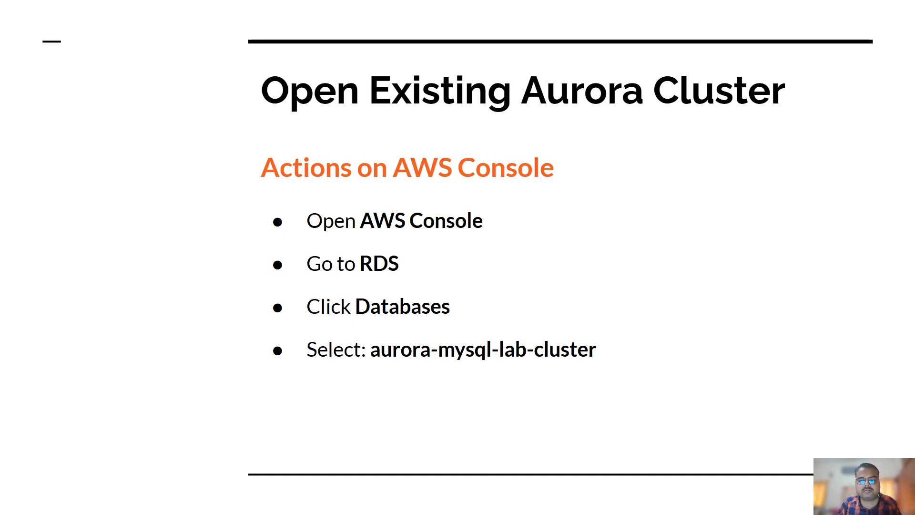
click(637, 253)
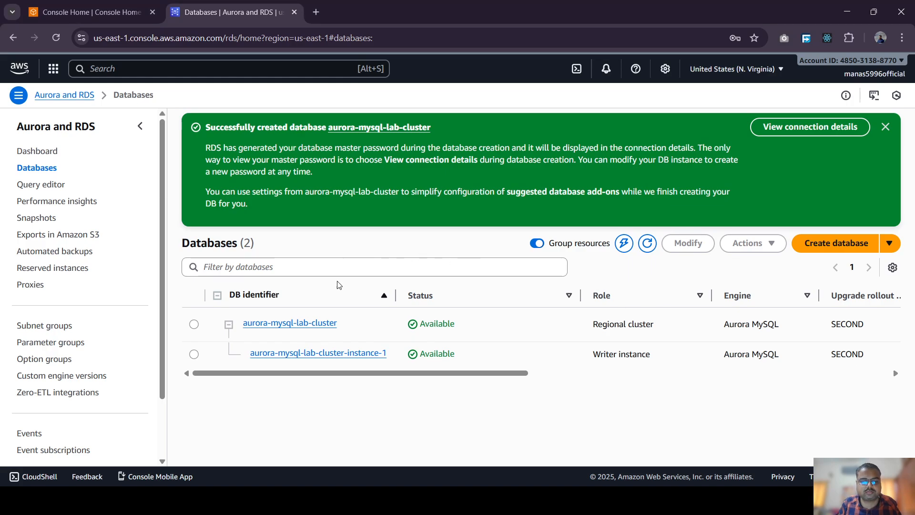
Open aurora-mysql-lab-cluster in Chrome, dismiss the creation notice, and examine its maintenance, backup retention, backtrack and snapshot settings.
click(316, 323)
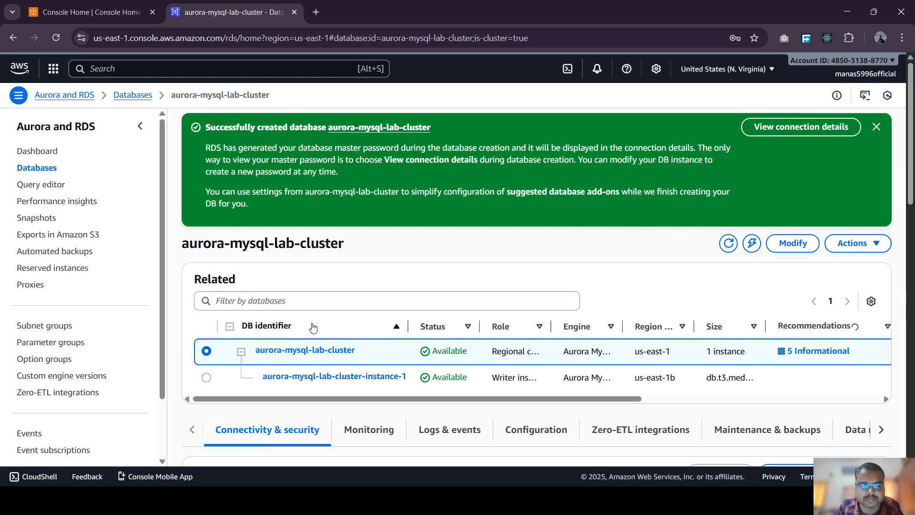
click(801, 432)
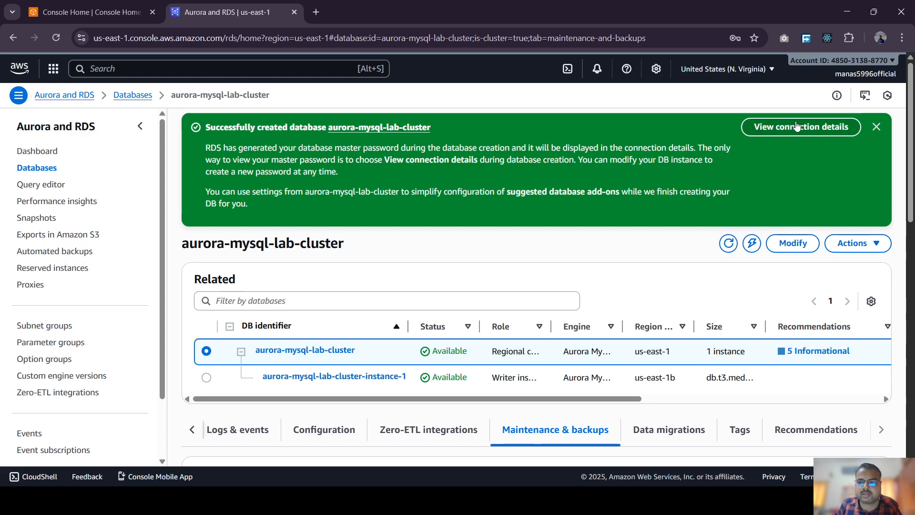
click(876, 127)
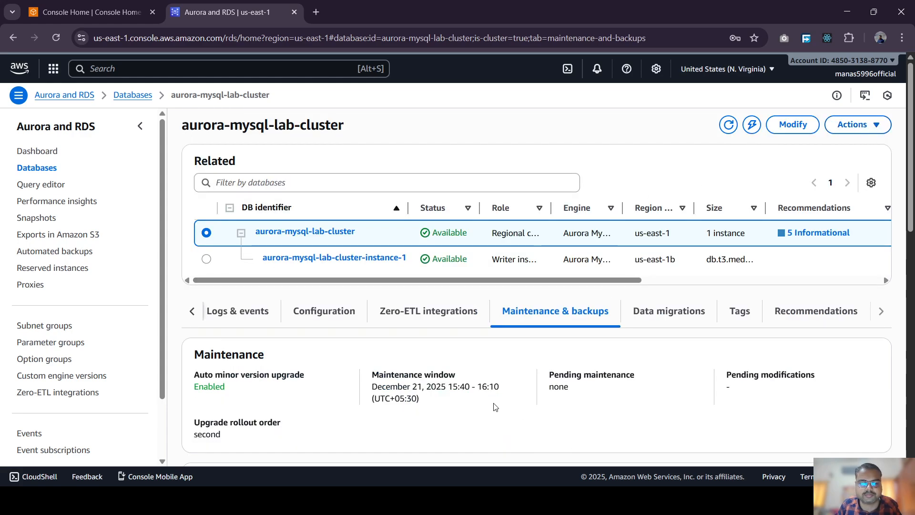
scroll(495, 406, down, 4)
scroll(552, 374, down, 5)
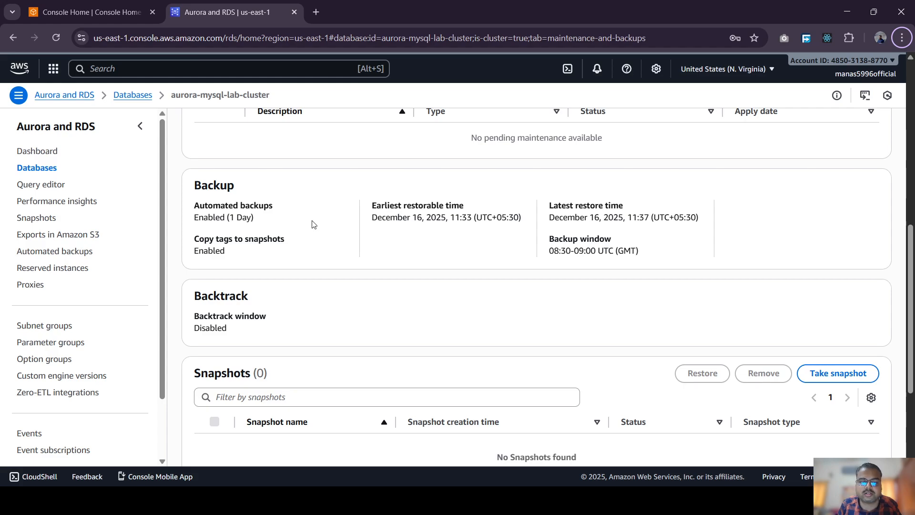
scroll(399, 243, down, 1)
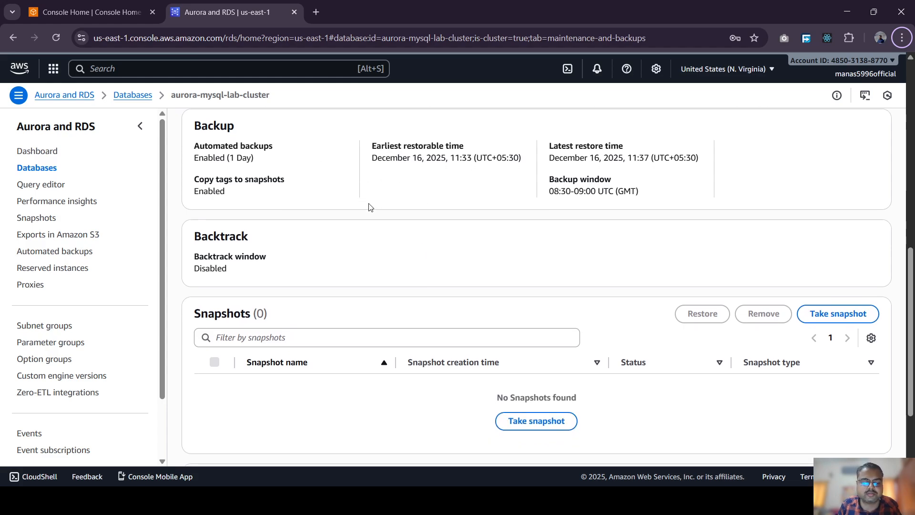
scroll(370, 224, down, 2)
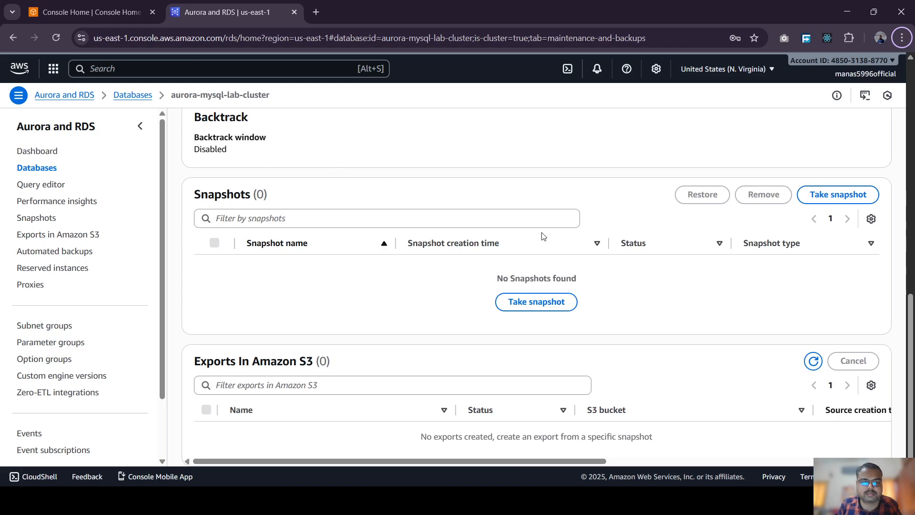
scroll(544, 236, down, 1)
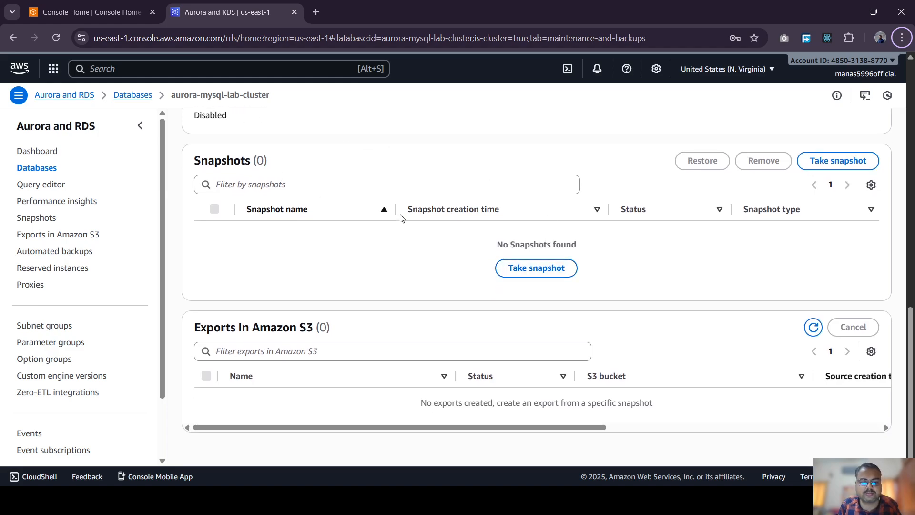
scroll(429, 205, up, 10)
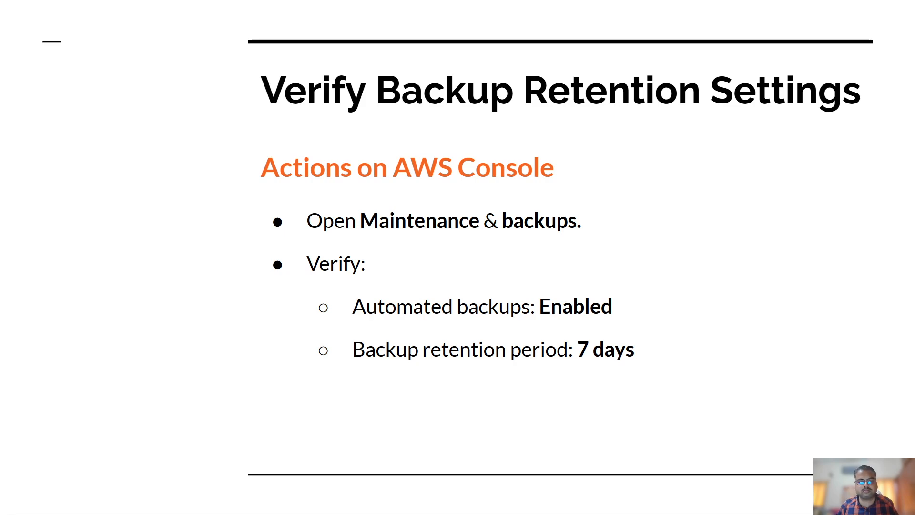
click(470, 233)
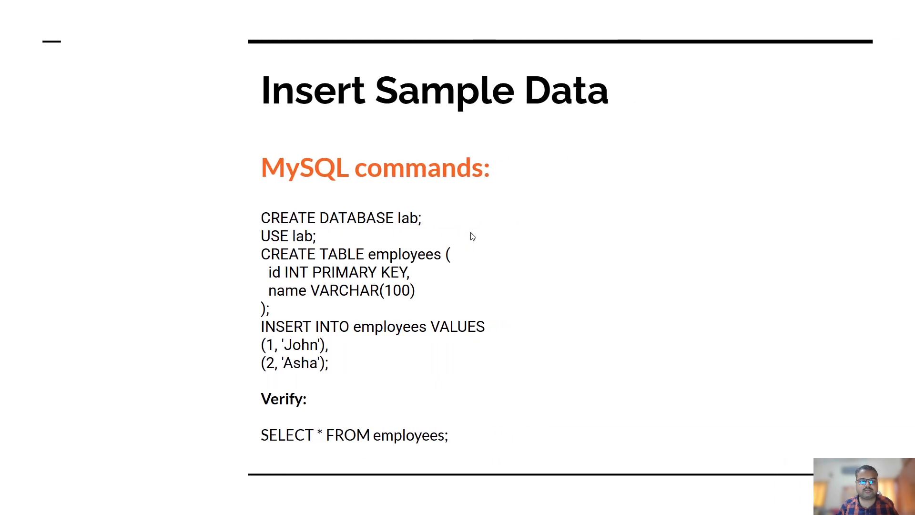
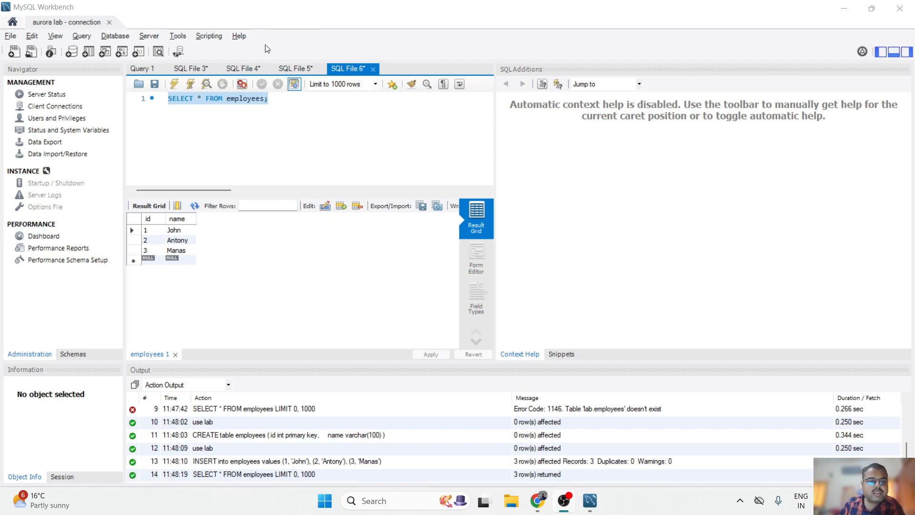
Review Query 1 in MySQL Workbench and try to run the CREATE database lab; statement in SQL File 3.
click(154, 70)
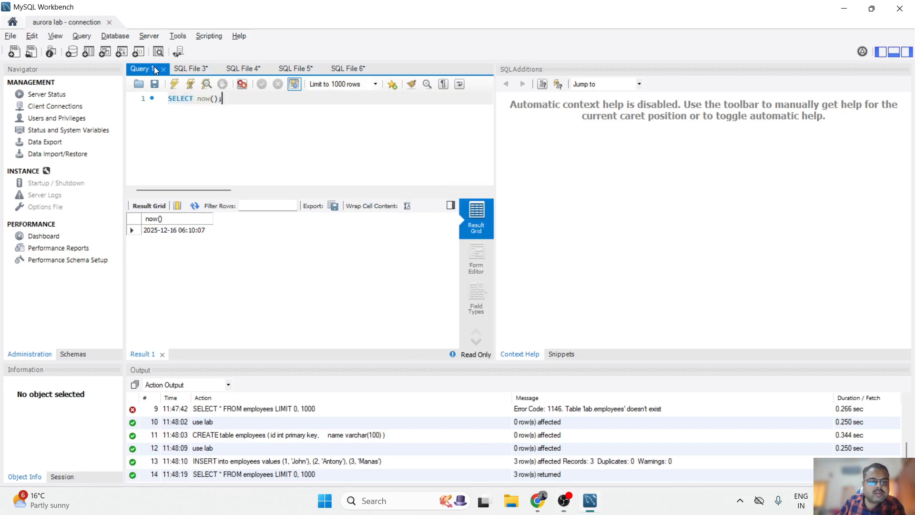
click(183, 70)
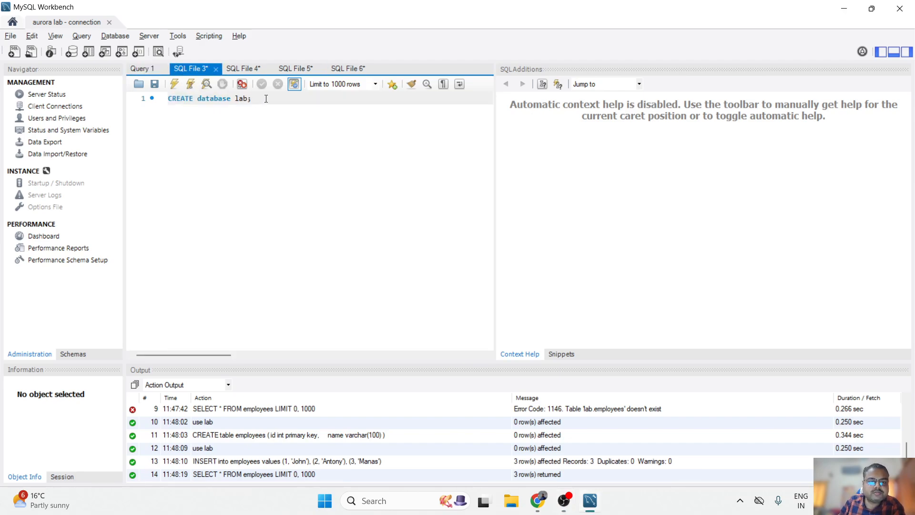
drag(252, 99, 156, 101)
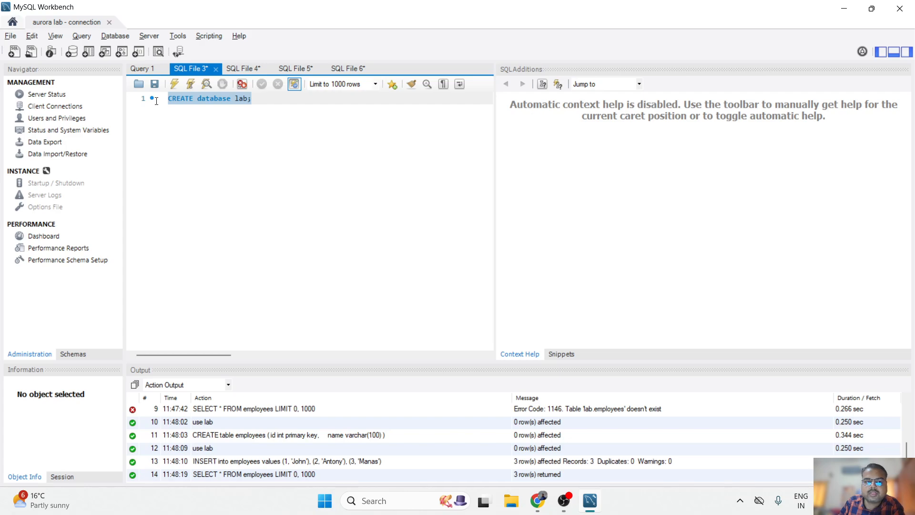
click(178, 86)
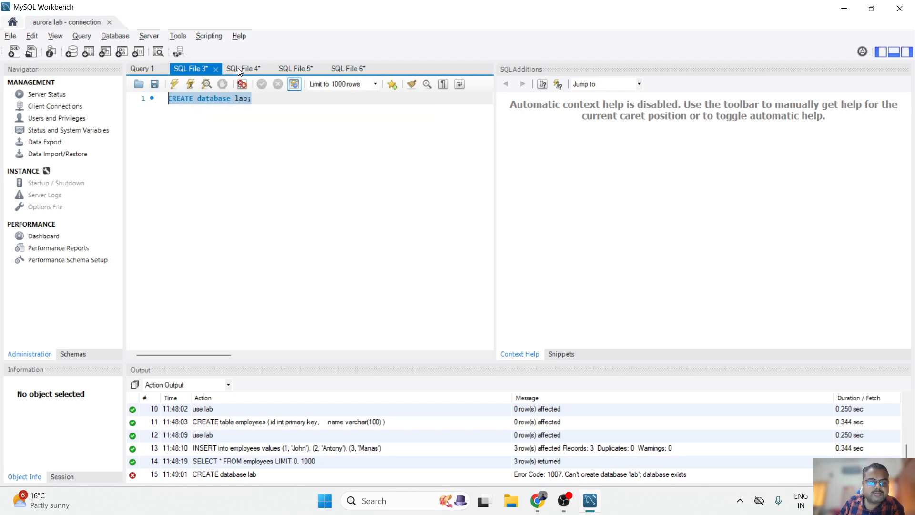
Change the statement in SQL File 3 to CREATE database lab2; and run it.
click(254, 99)
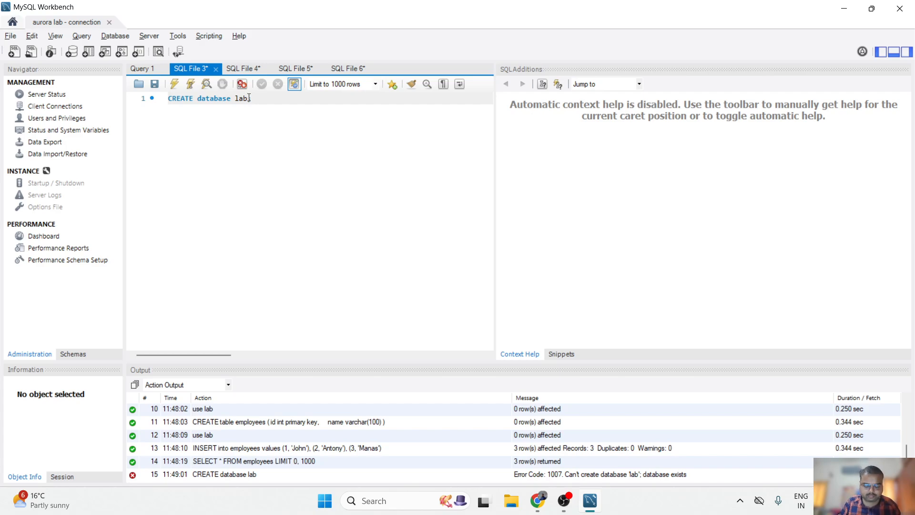
text(;)
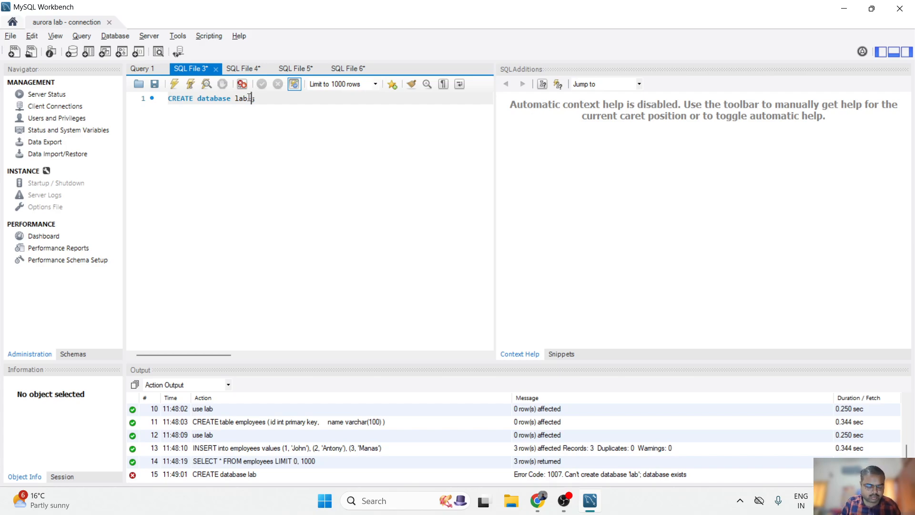
click(250, 98)
text(_2)
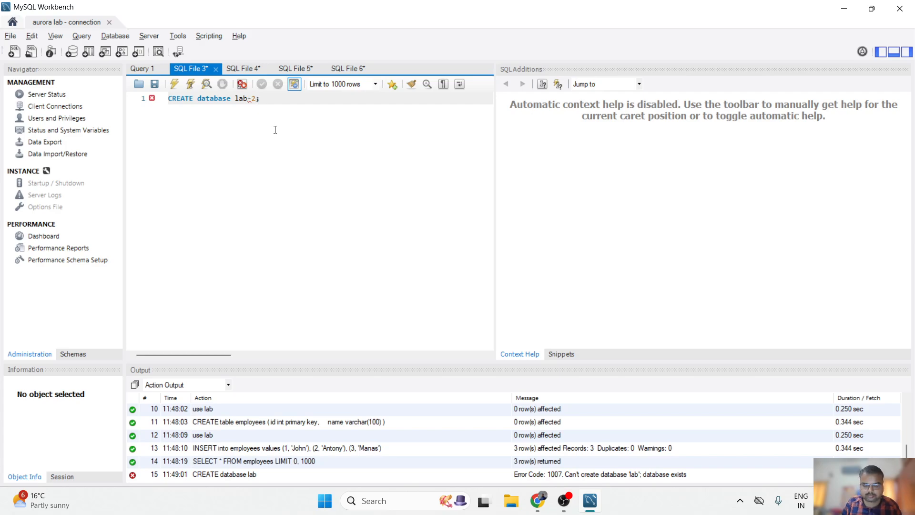
key(Left)
key(BackSpace)
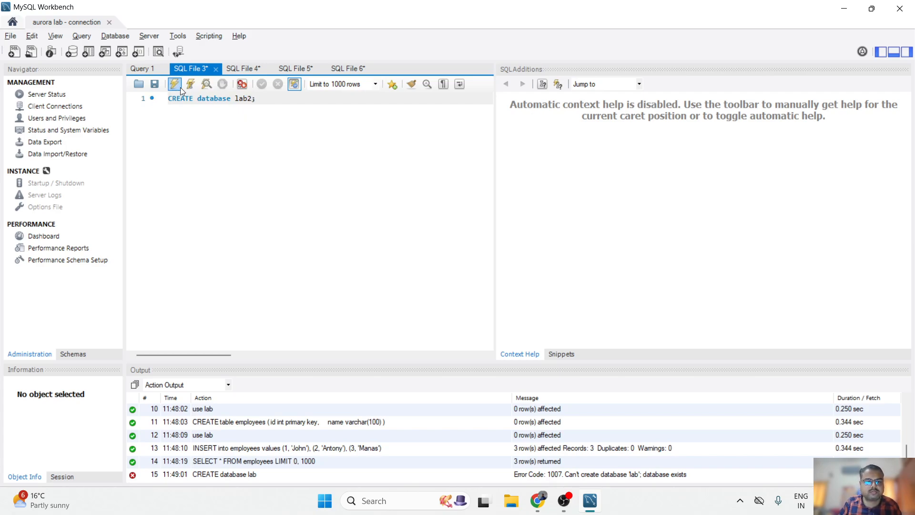
click(175, 86)
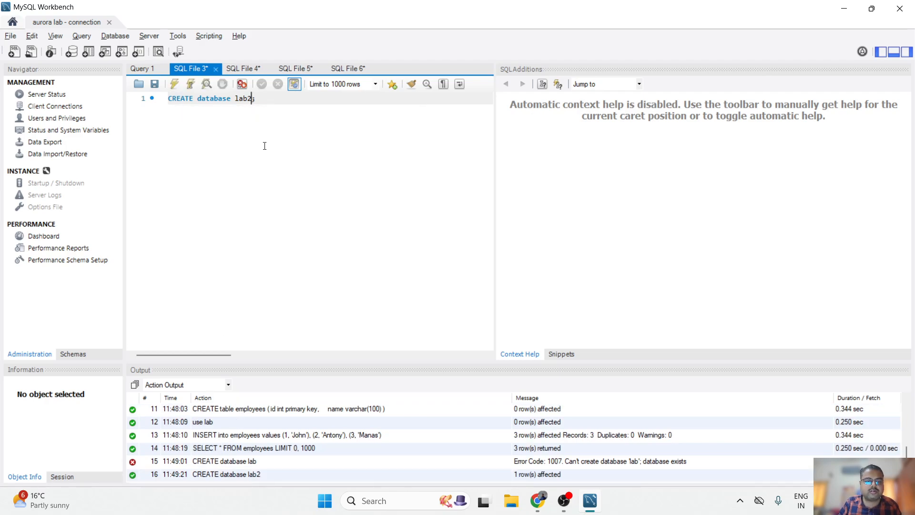
Change the database in SQL File 4 to lab2 and run the script that creates the employees table.
click(249, 70)
click(197, 99)
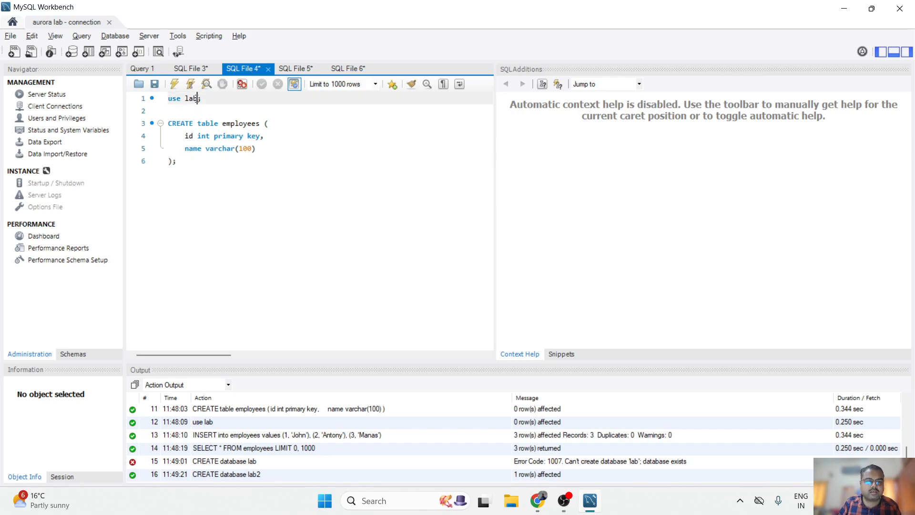
text(2)
click(177, 85)
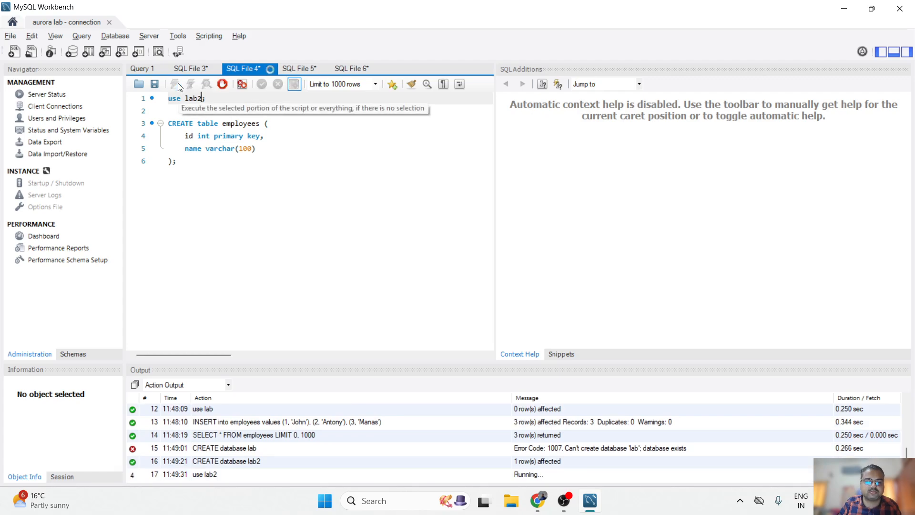
Change the database in SQL File 5 to lab2 and run the script that inserts employee rows 1, 2 and 3.
click(299, 69)
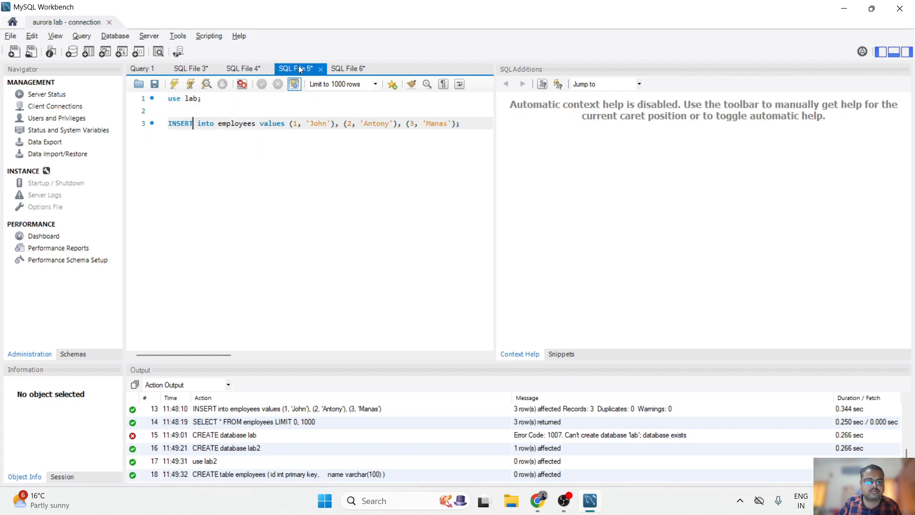
click(199, 98)
text(2)
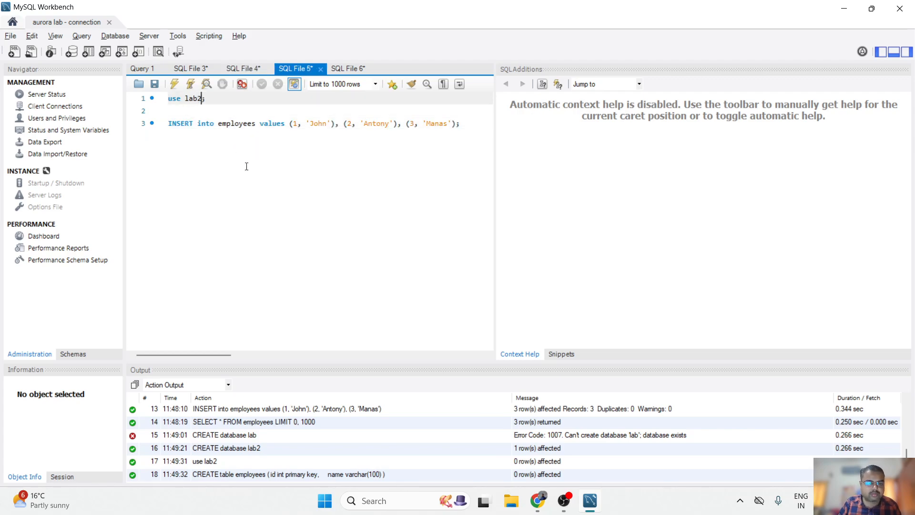
click(246, 166)
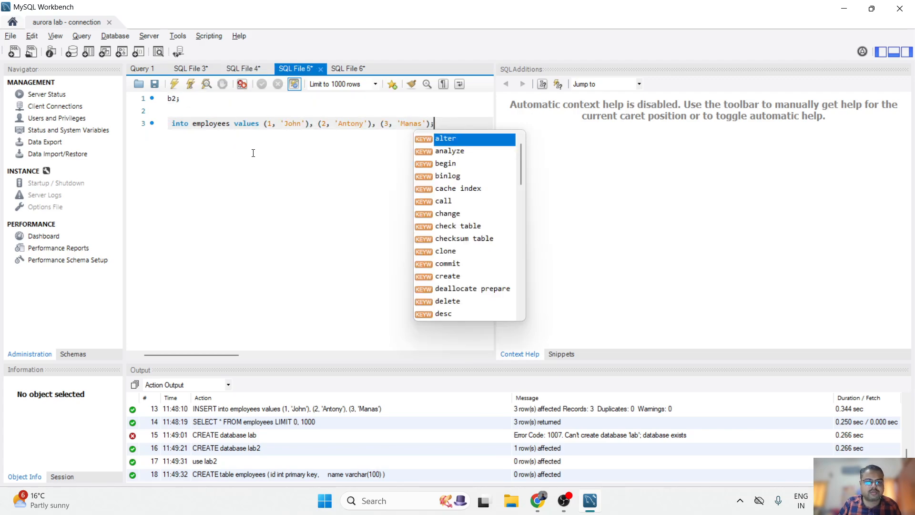
click(269, 111)
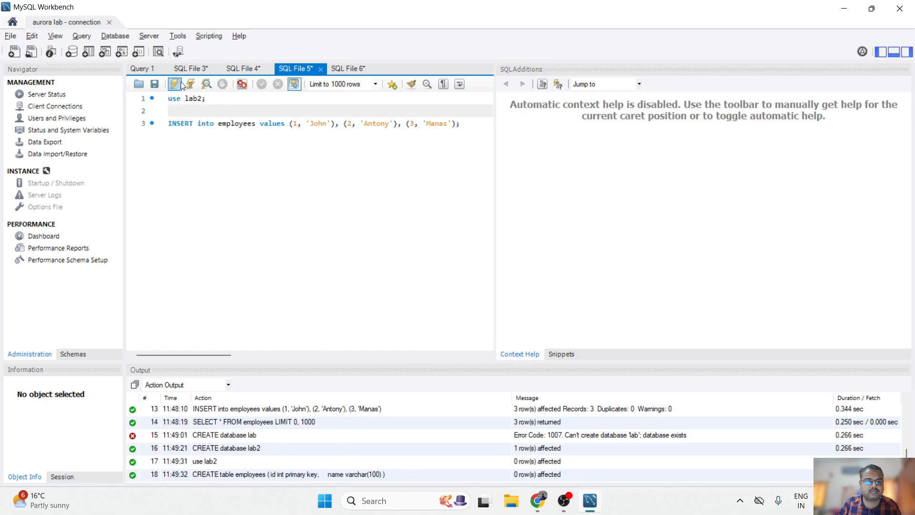
click(181, 82)
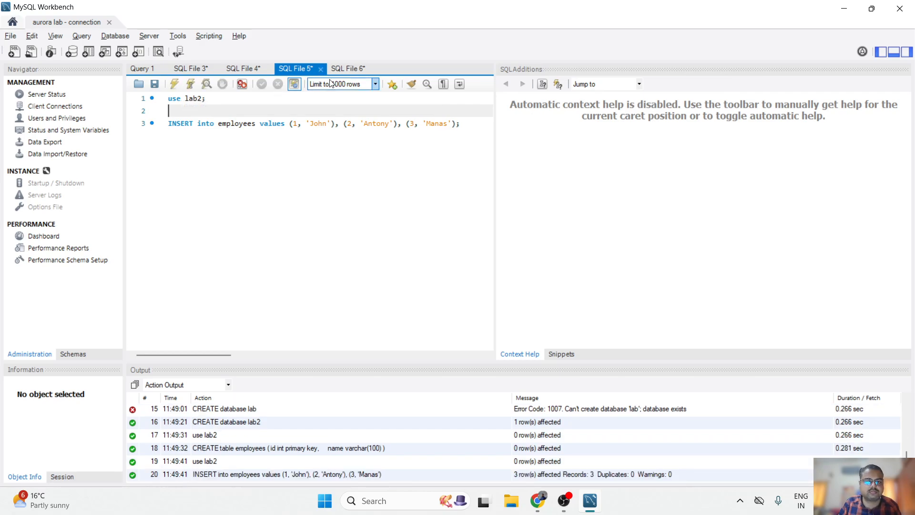
Add use lab2; above SELECT * FROM employees; in SQL File 6 and run the script twice.
click(344, 68)
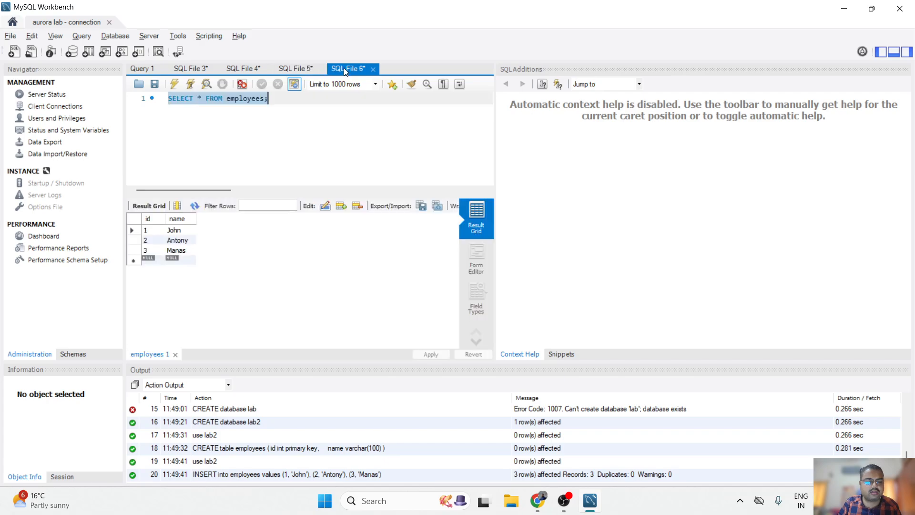
click(169, 98)
key(Return)
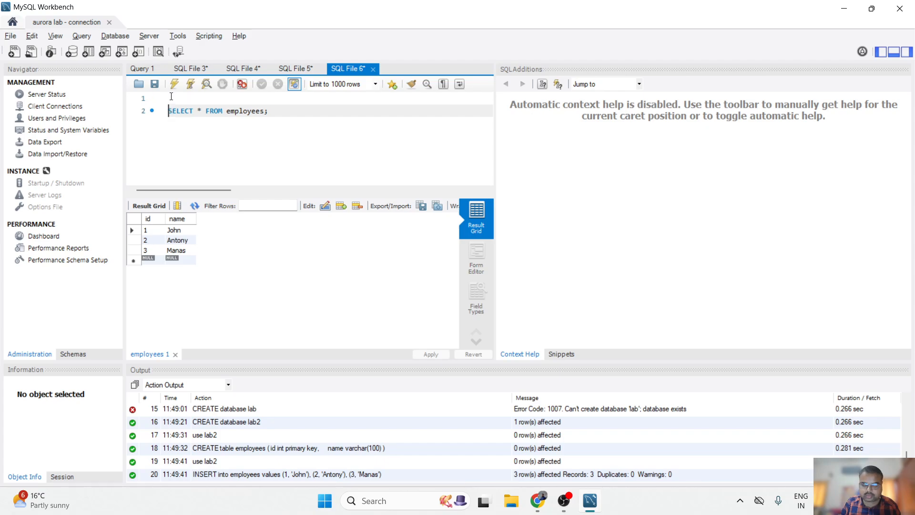
click(171, 97)
text(u)
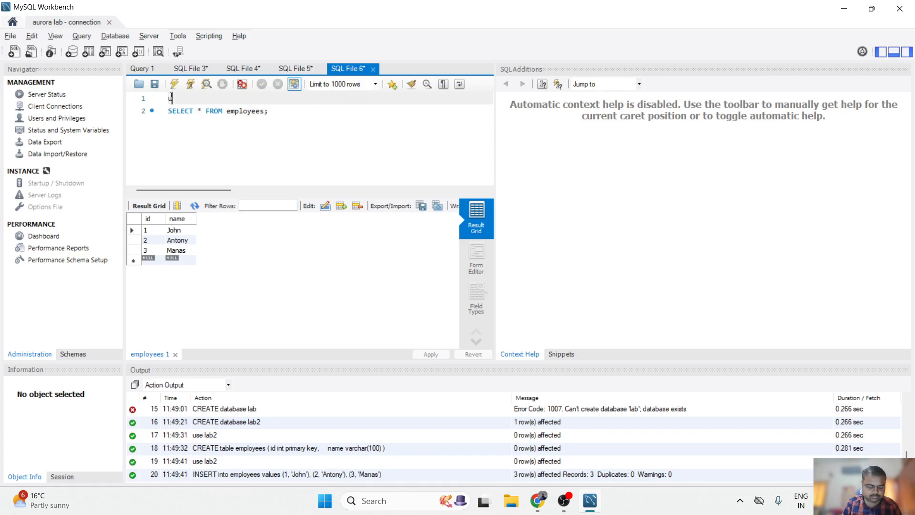
text(se lab2)
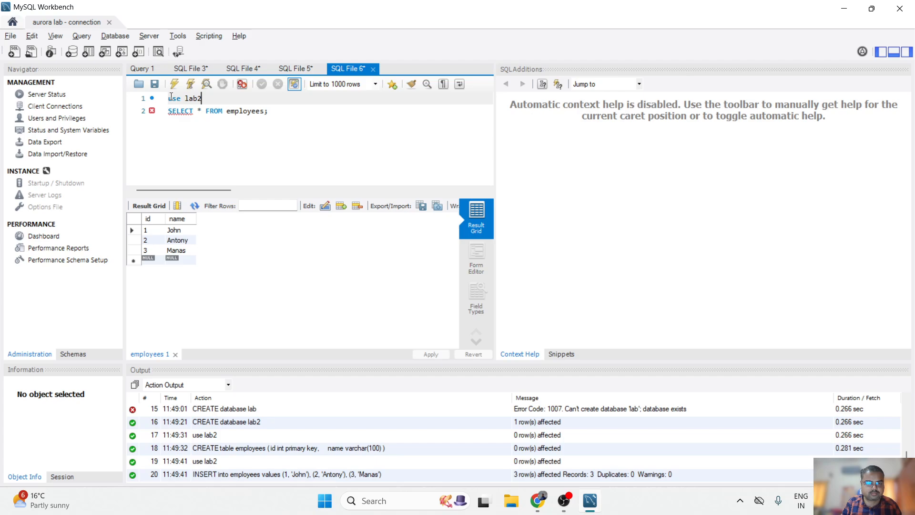
text(;)
key(Return)
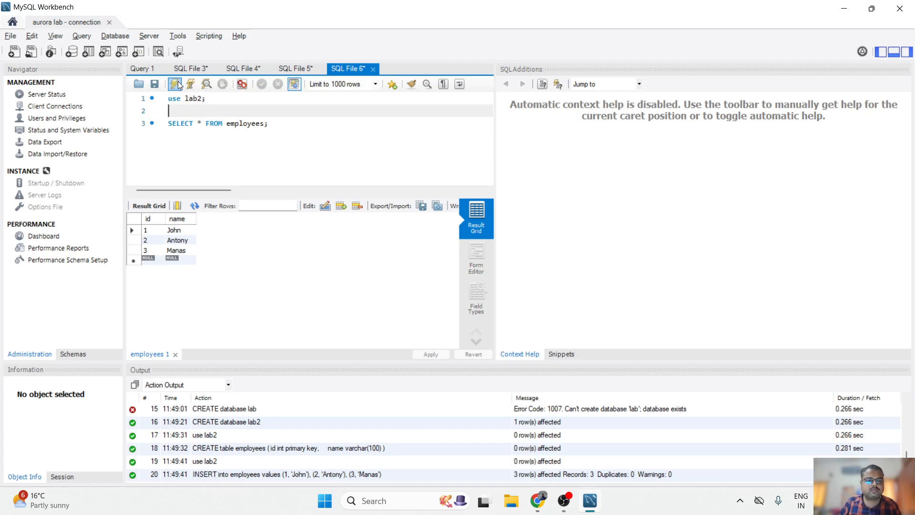
click(177, 84)
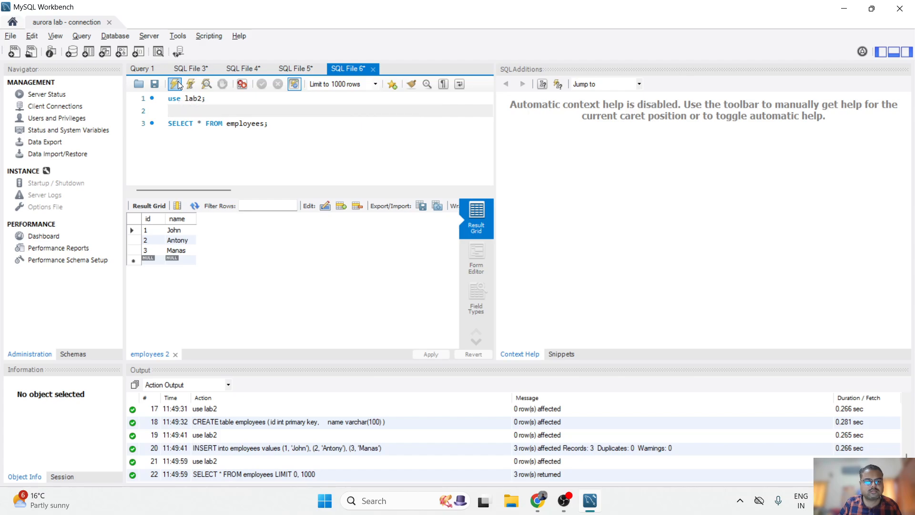
click(273, 125)
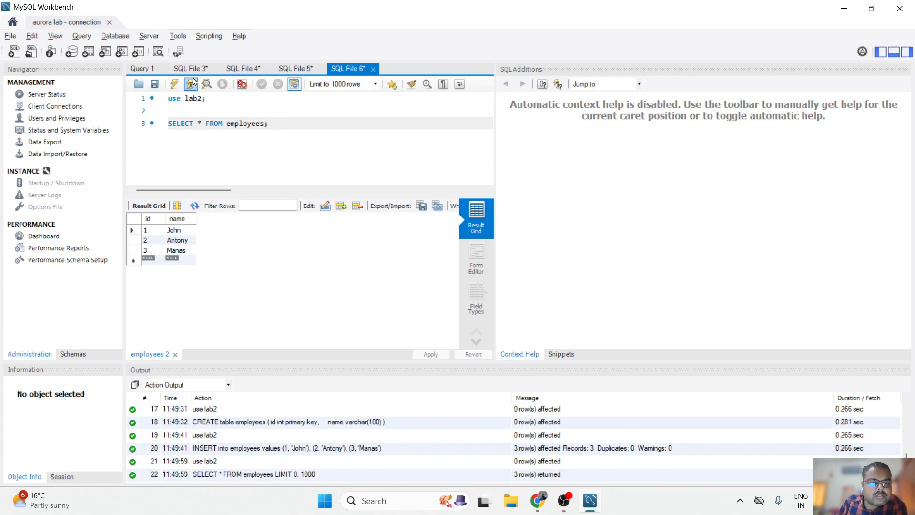
click(175, 84)
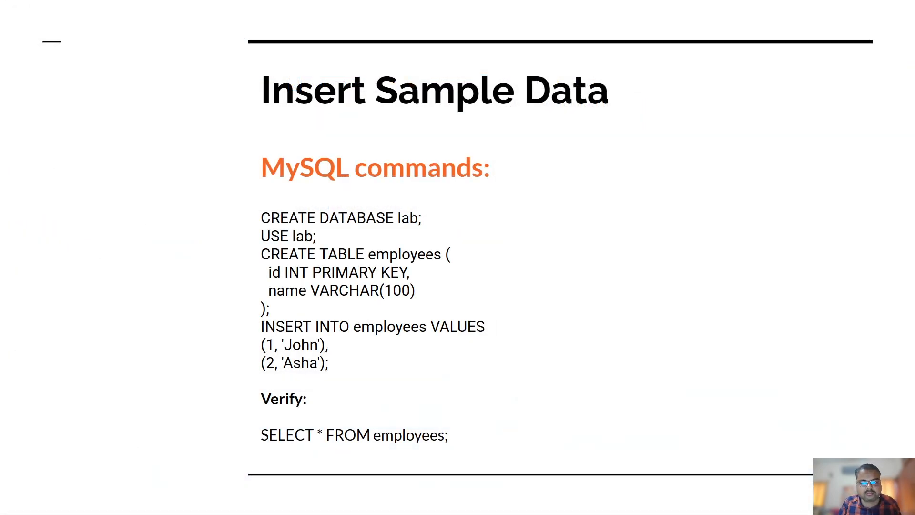
key(Right)
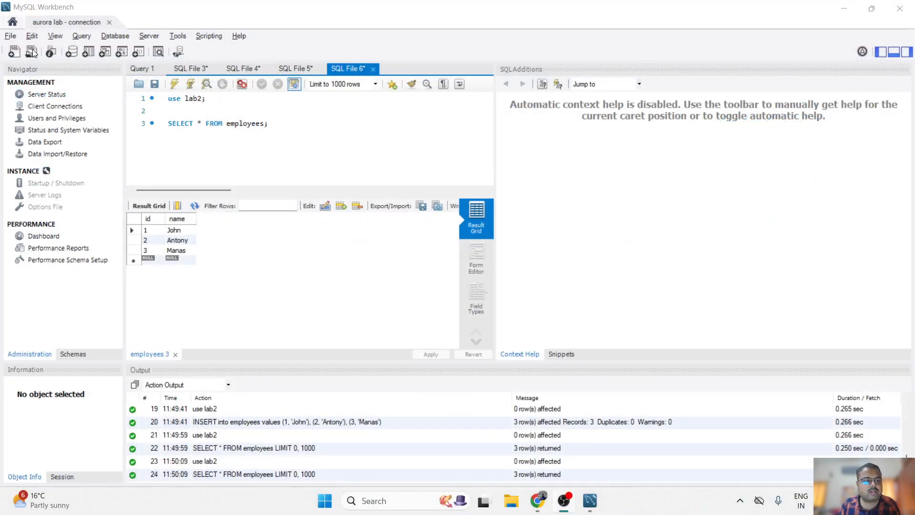
Create a new SQL query tab and enter use lab2; followed by DELETE FROM employees WHERE id = 1;.
click(18, 54)
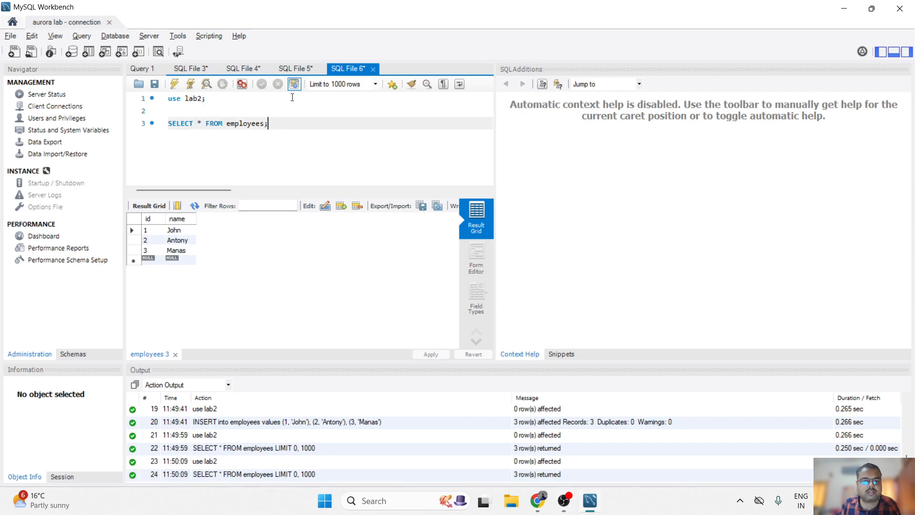
click(14, 51)
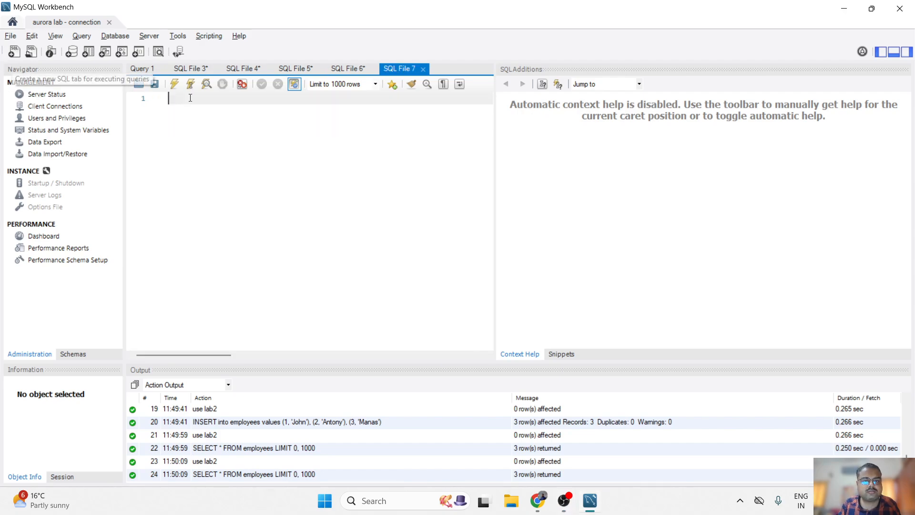
click(355, 68)
click(395, 68)
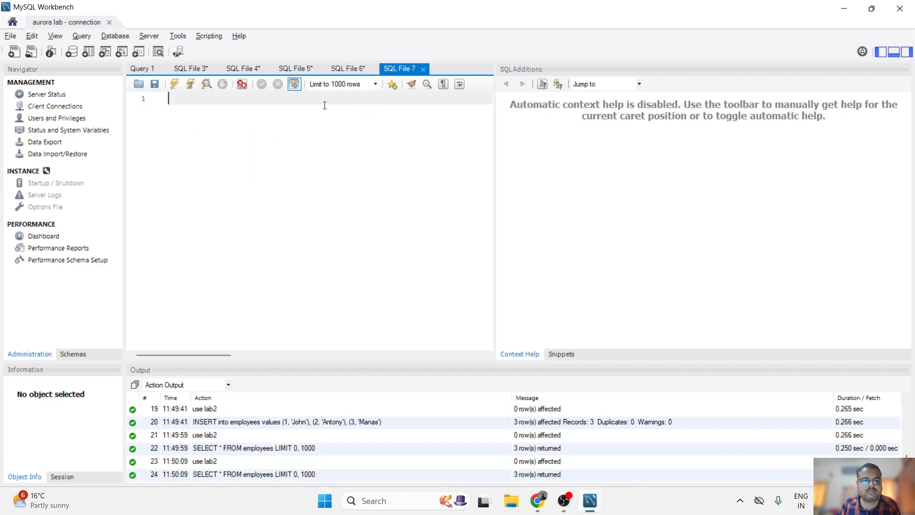
text(use)
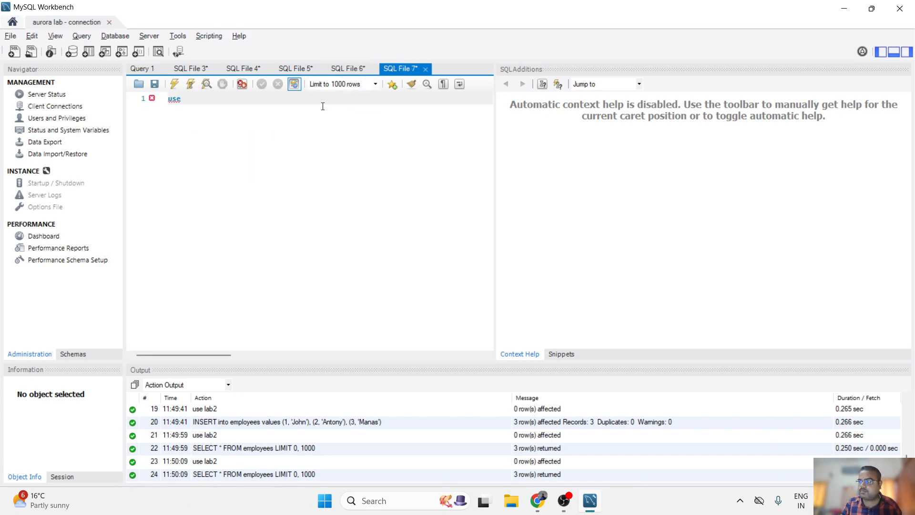
text( lab)
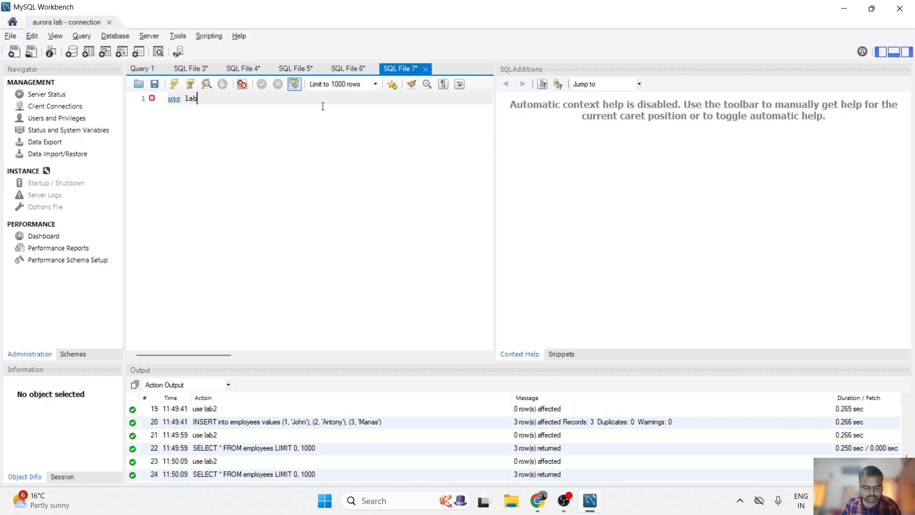
text(2)
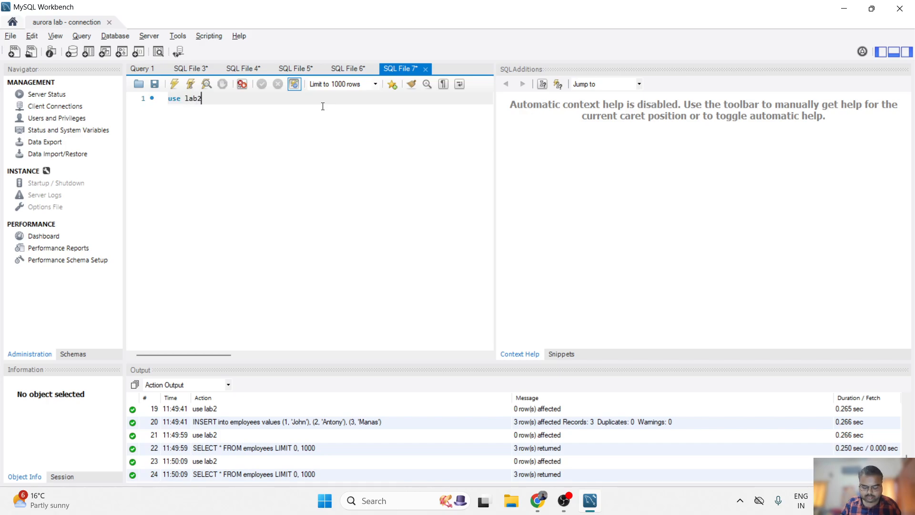
text(;)
key(Return)
key(Return)
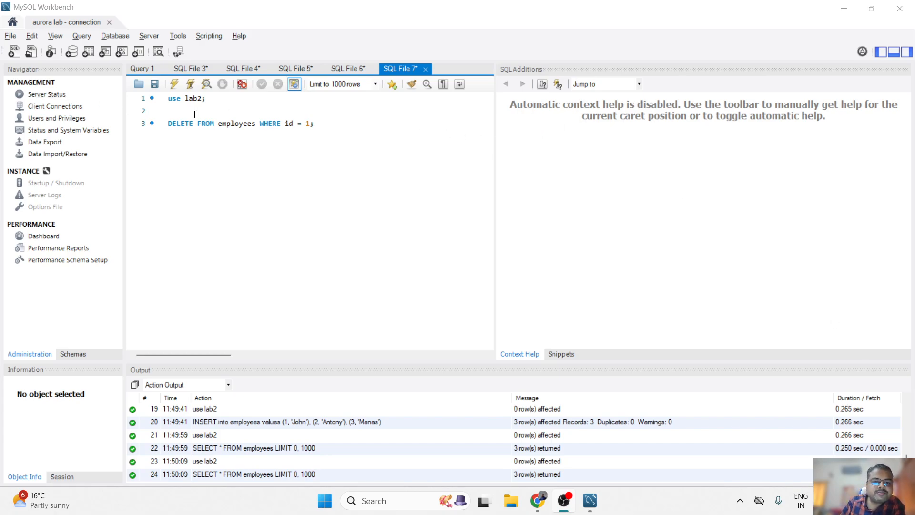
Review the delete script in SQL File 7 and run it to remove the employee with id 1 from lab2.
click(306, 124)
key(ctrl+a)
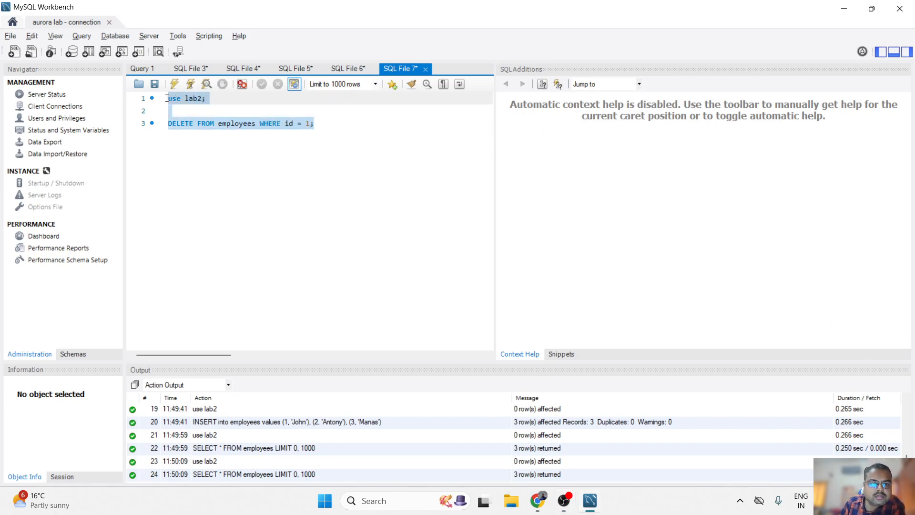
click(196, 98)
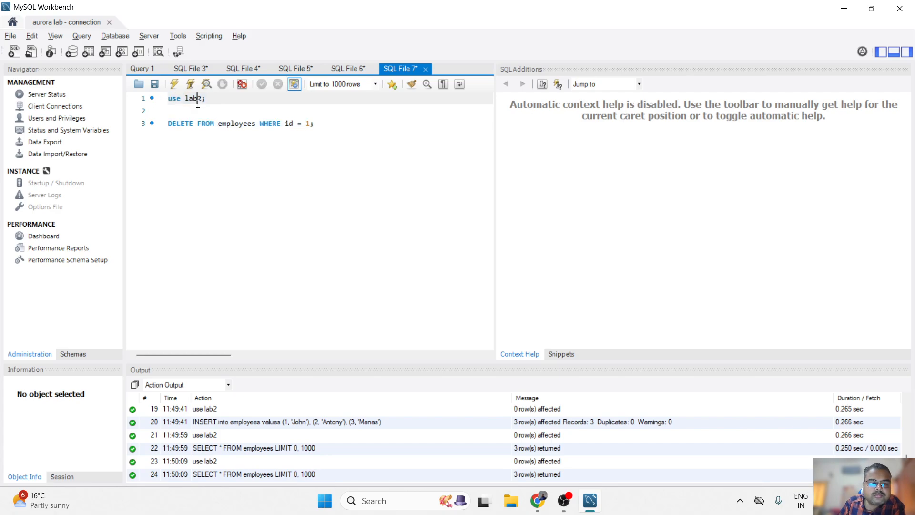
double_click(239, 123)
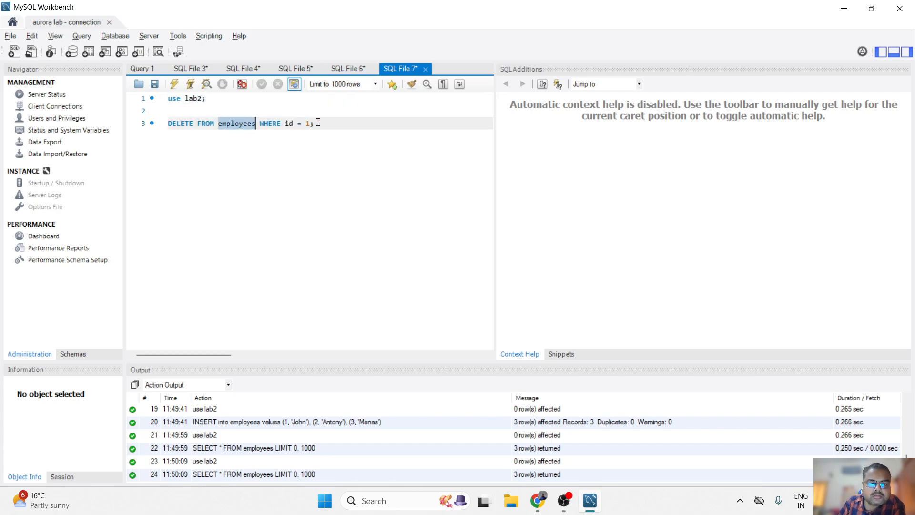
drag(315, 123, 261, 125)
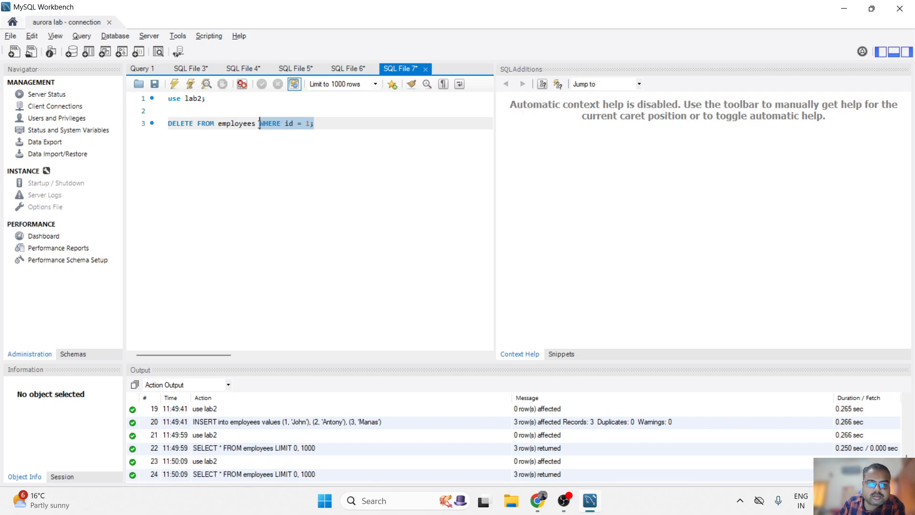
drag(262, 124, 267, 124)
click(325, 121)
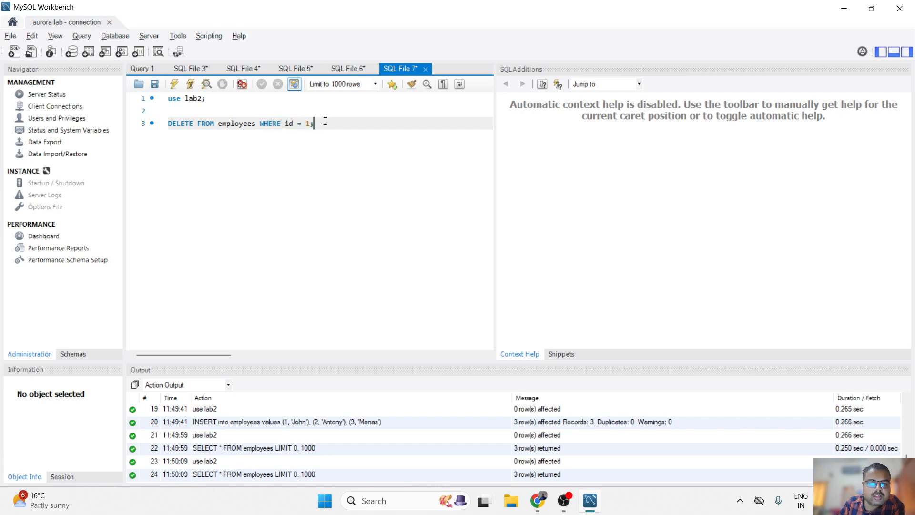
click(175, 86)
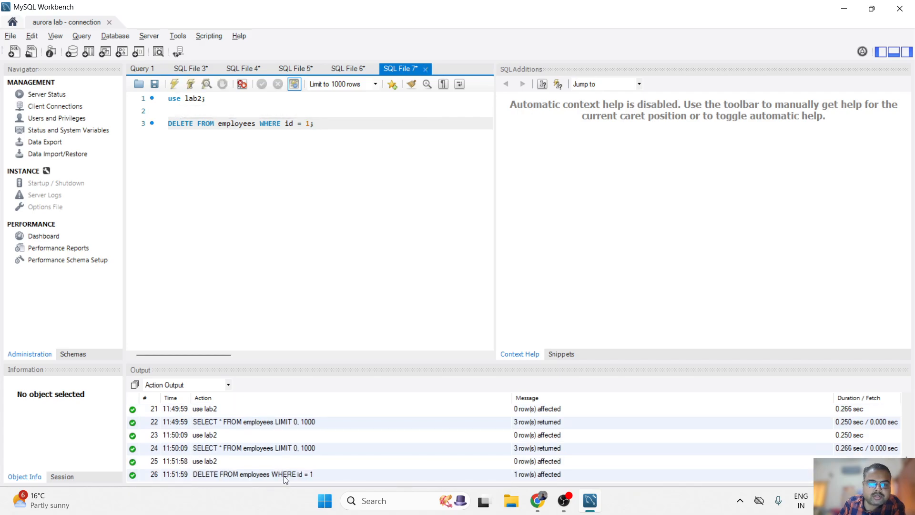
Rerun the SELECT * FROM employees script in SQL File 6 and check the delete statement's execution time in the output log.
click(345, 71)
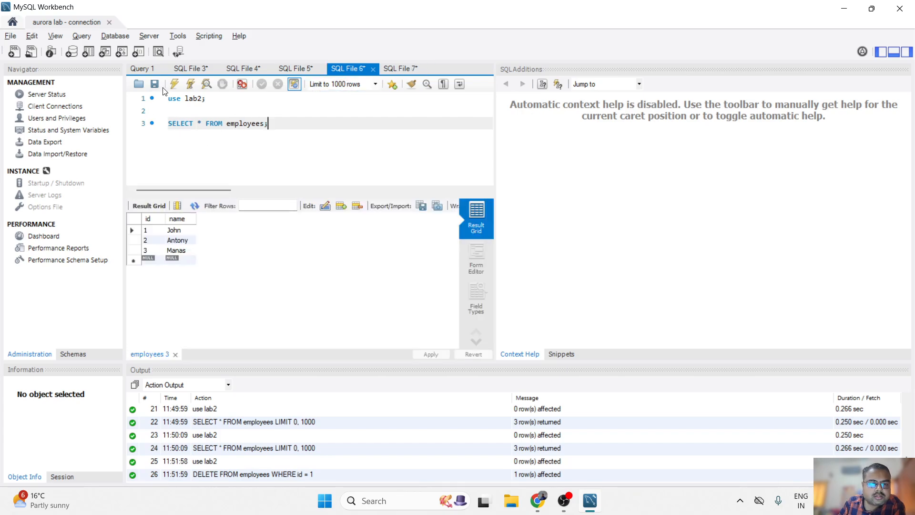
click(175, 86)
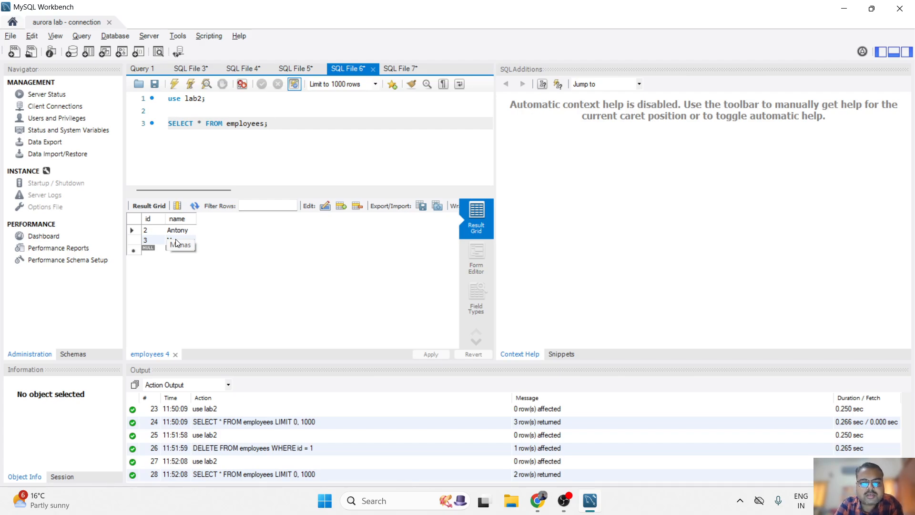
key(alt+Tab)
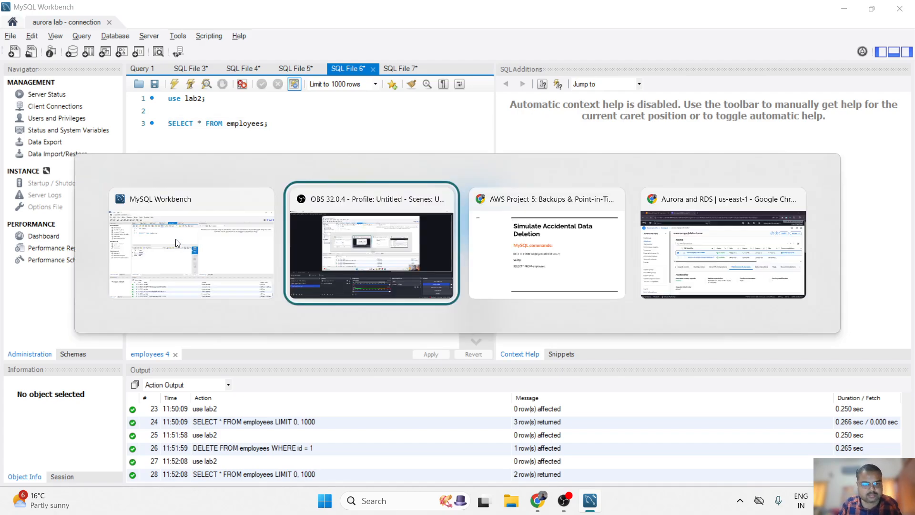
key(alt+Tab)
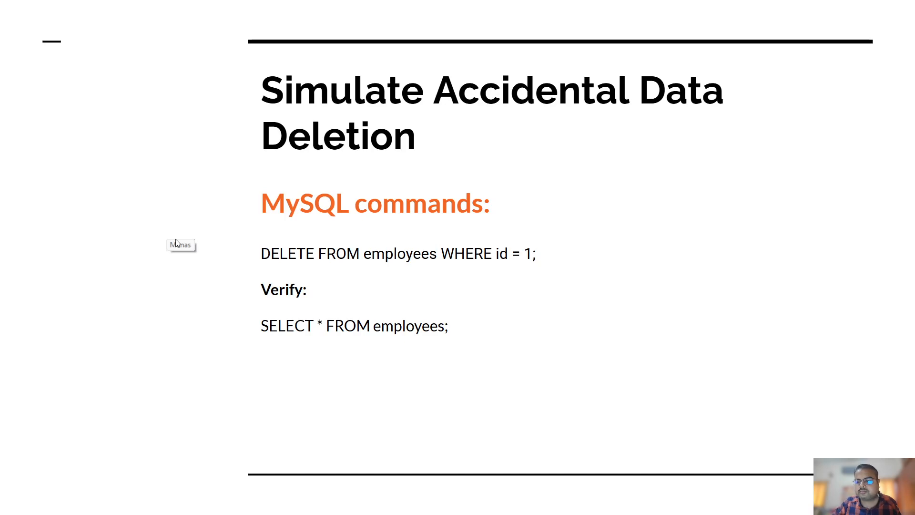
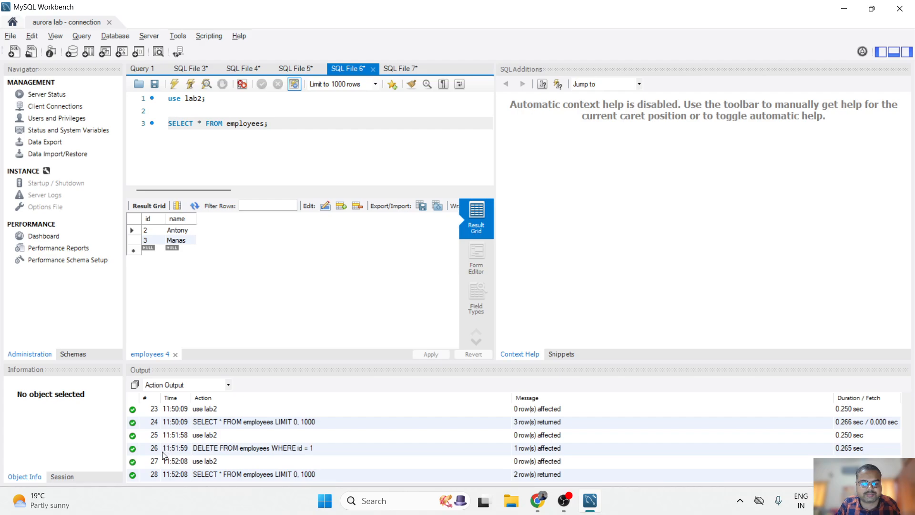
scroll(163, 455, up, 1)
scroll(164, 453, down, 1)
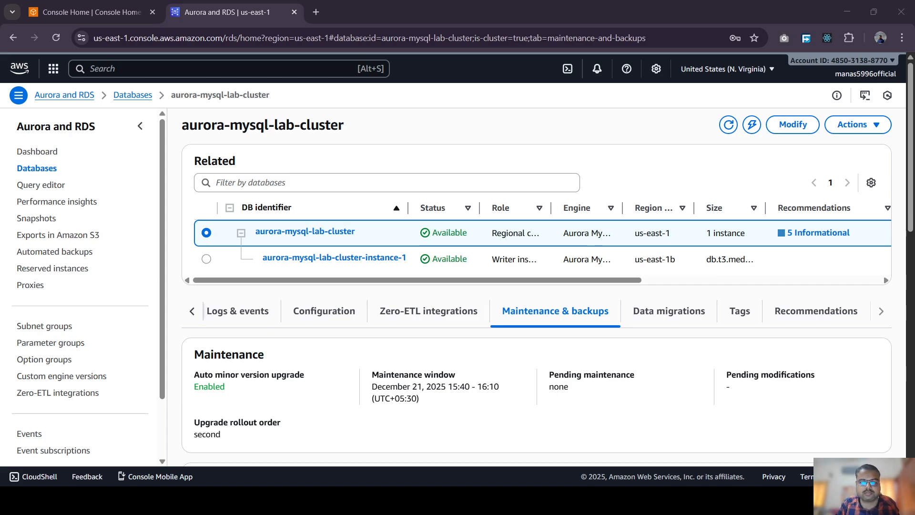
Switch to the AWS console in Chrome and start a Restore to point in time for aurora-mysql-lab-cluster.
key(alt+Tab)
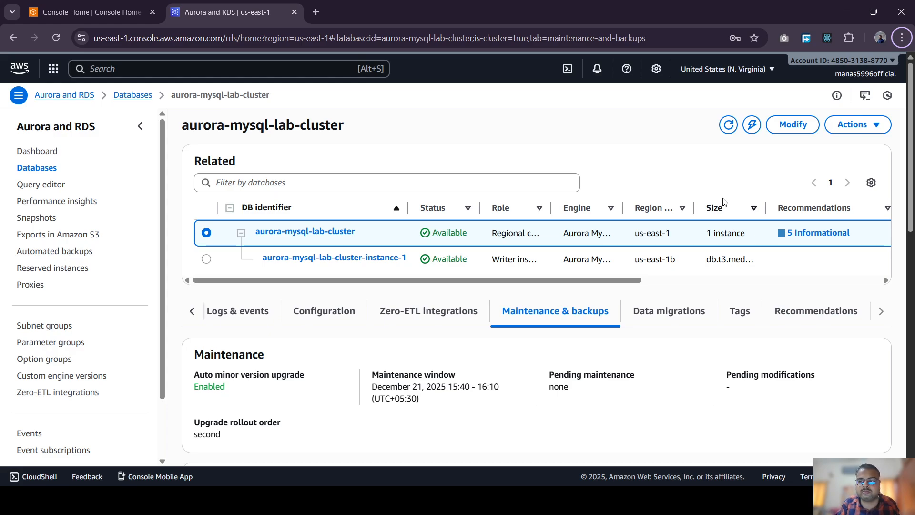
click(842, 126)
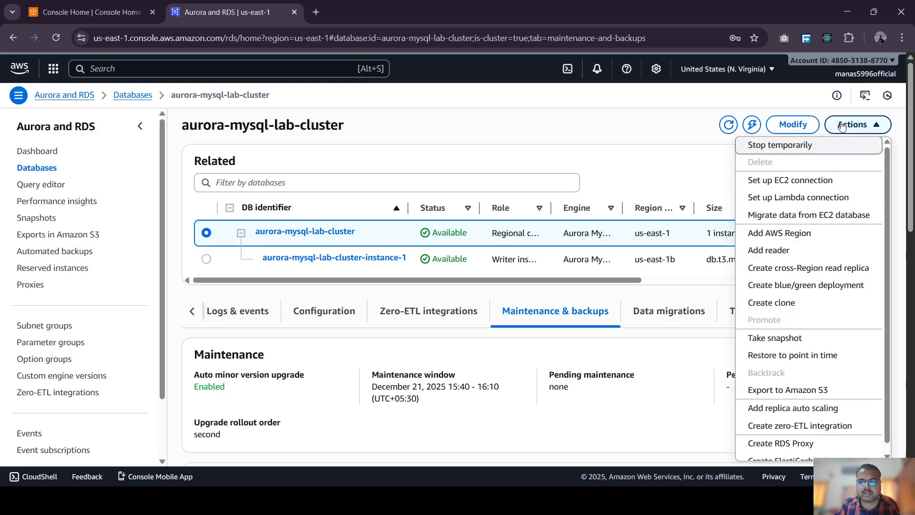
click(802, 355)
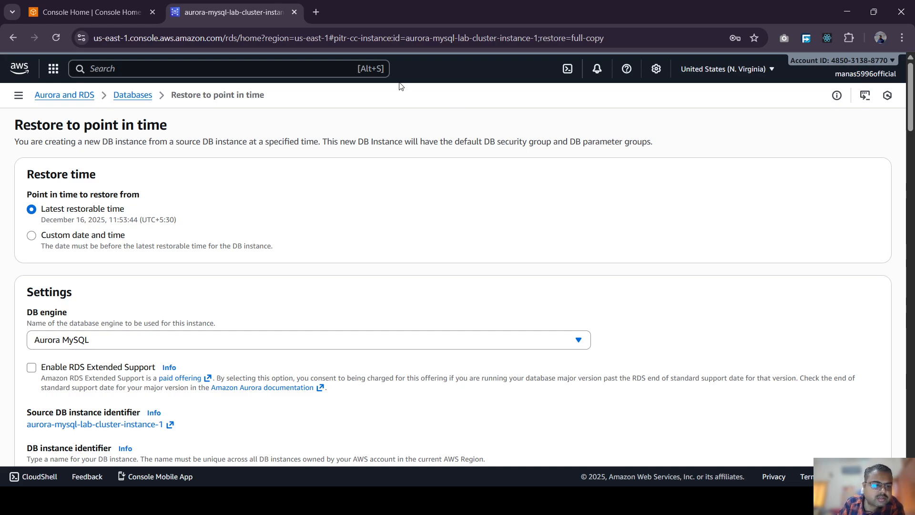
Choose a custom date and time as the restore point and set the date to 2025/12/16.
scroll(147, 240, down, 1)
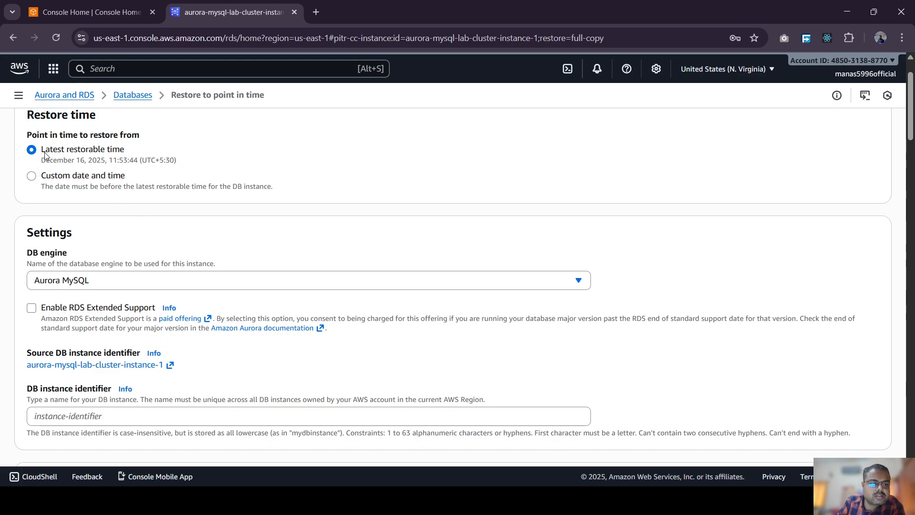
drag(139, 162, 109, 162)
click(70, 176)
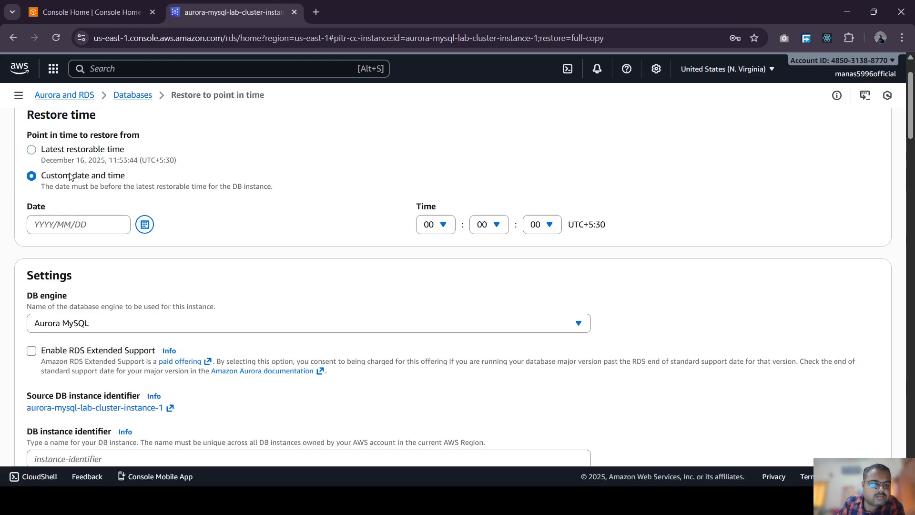
click(143, 224)
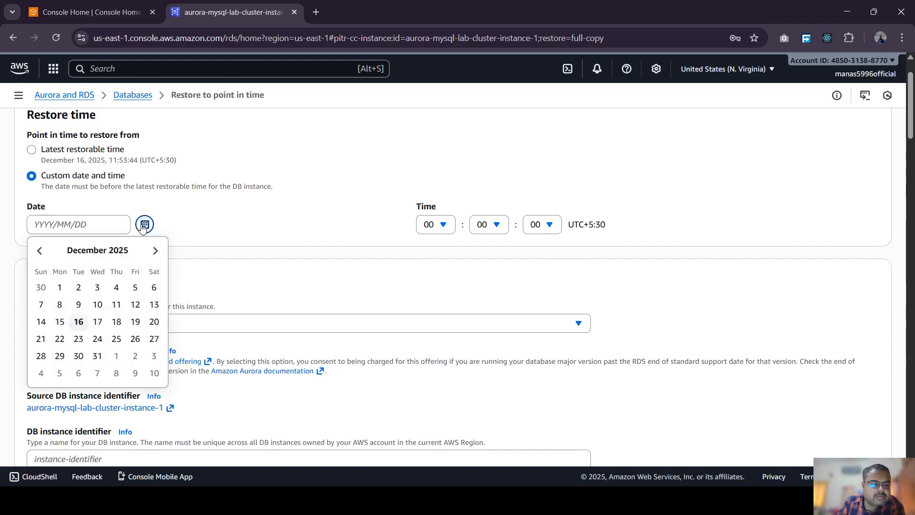
click(79, 322)
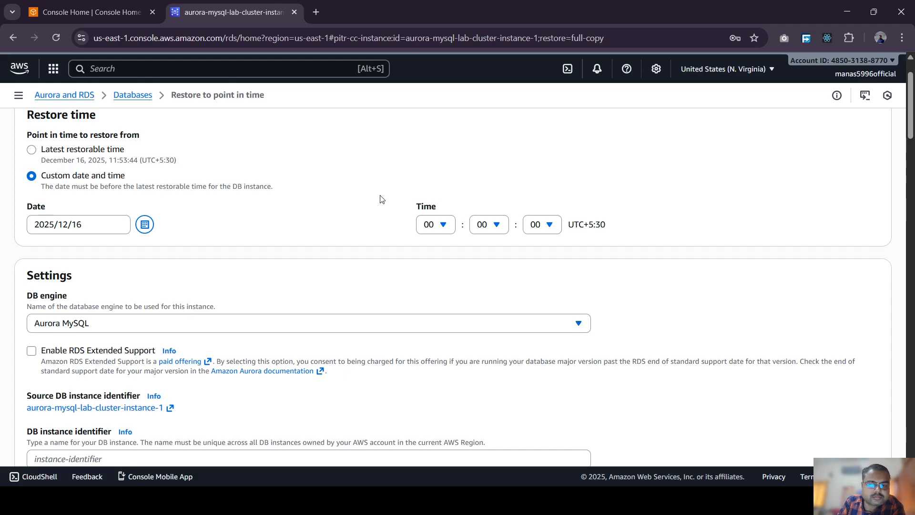
Set the custom restore time to hour 11 and minute 51.
click(444, 226)
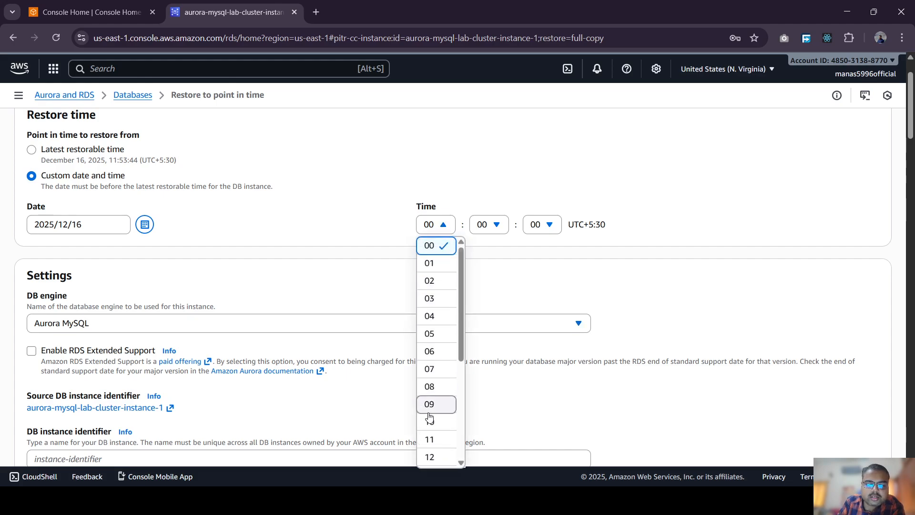
click(429, 437)
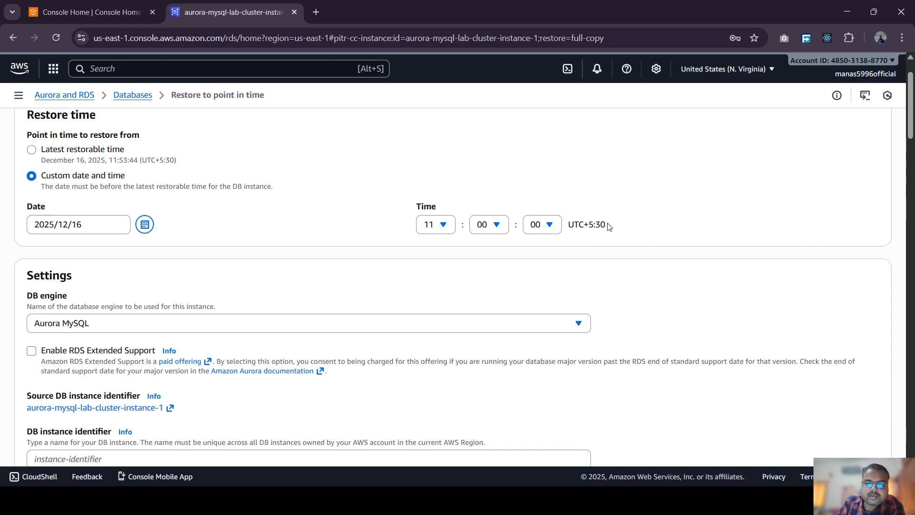
drag(611, 226, 568, 223)
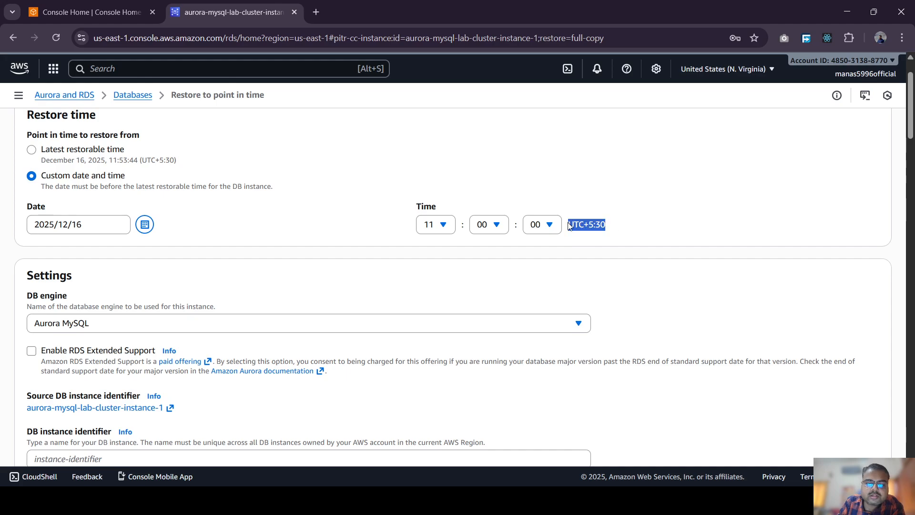
click(408, 217)
click(488, 229)
scroll(488, 382, down, 15)
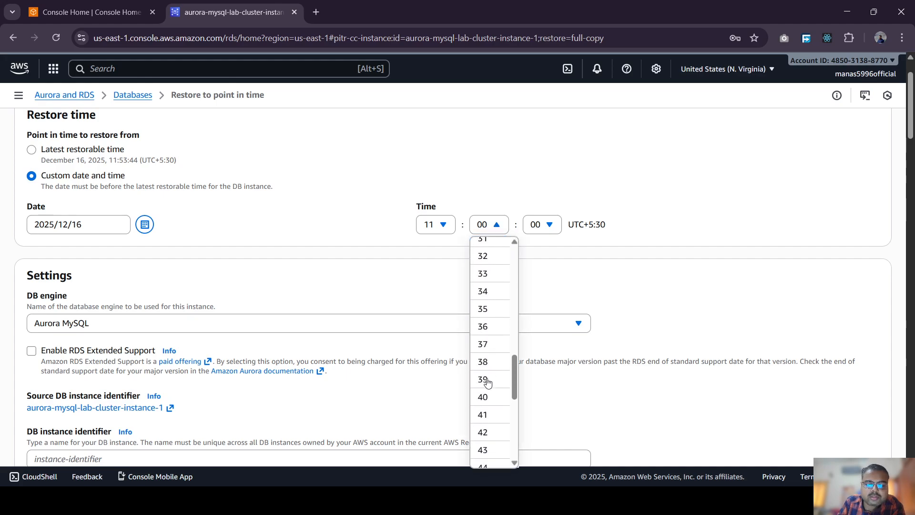
scroll(488, 381, down, 3)
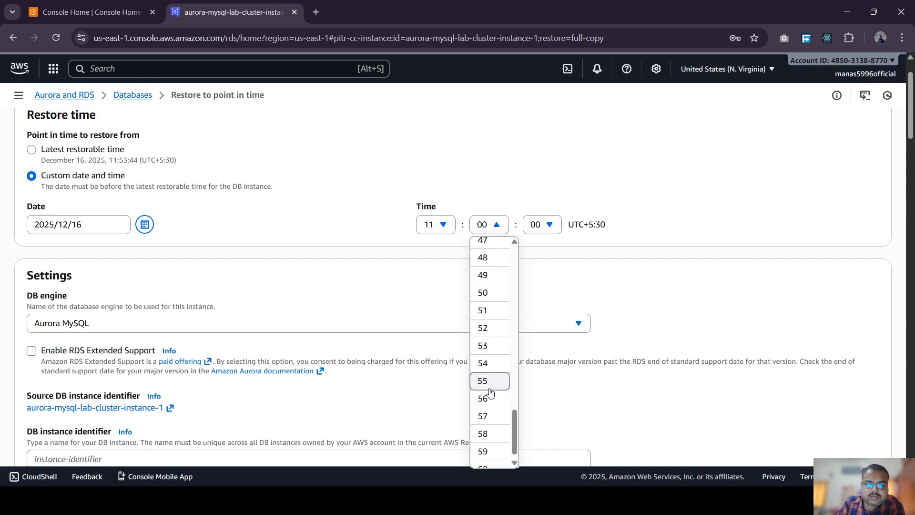
click(487, 315)
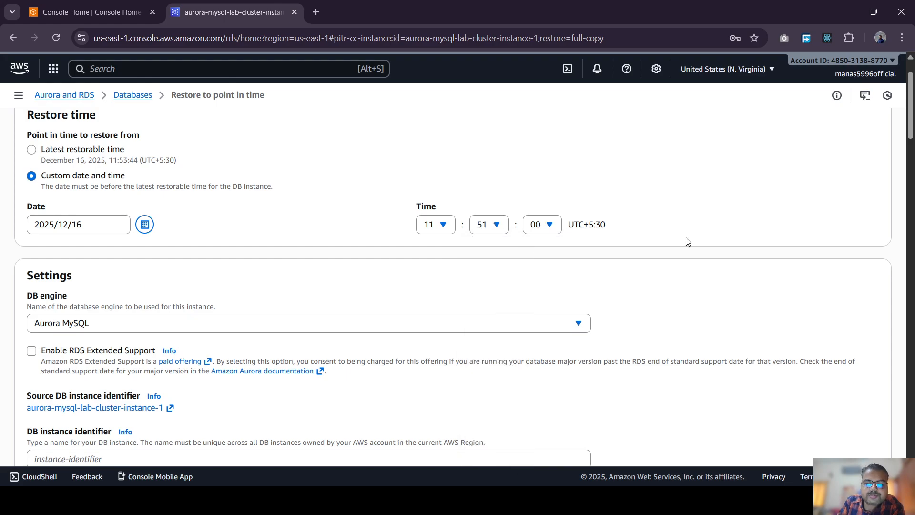
Review the remaining restore settings, from DB engine and storage configuration through connectivity, backup and encryption options.
scroll(188, 289, down, 3)
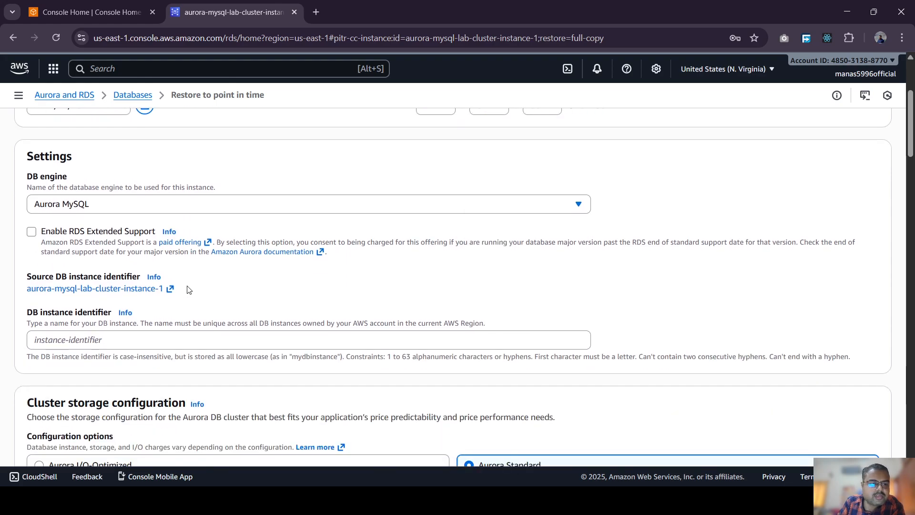
click(171, 202)
click(171, 203)
scroll(153, 321, down, 8)
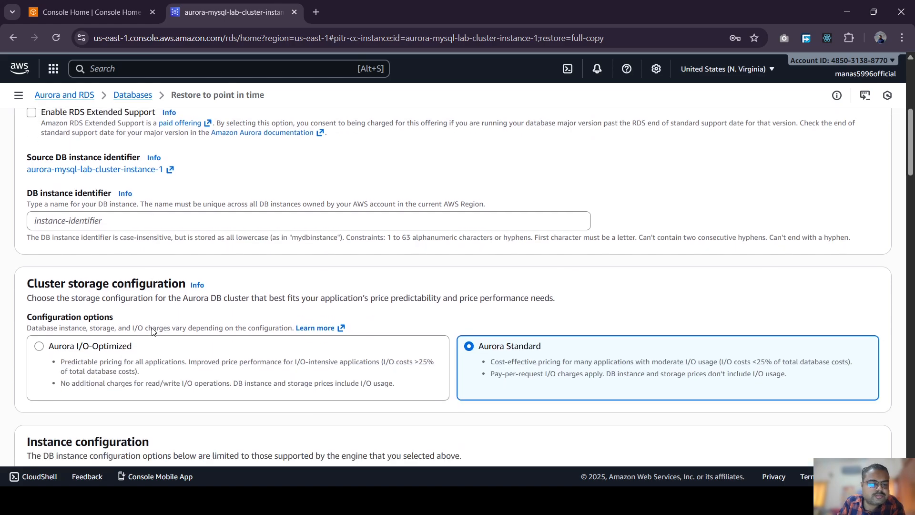
scroll(160, 339, down, 3)
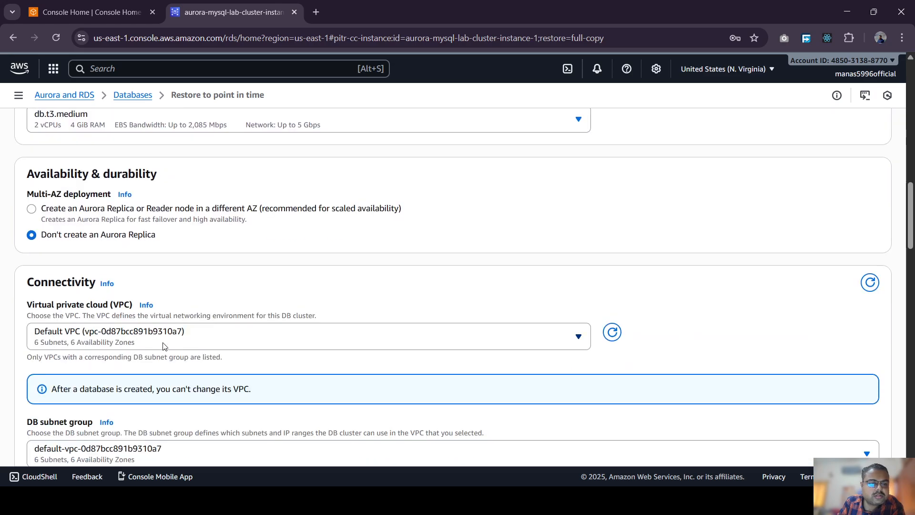
scroll(164, 346, down, 20)
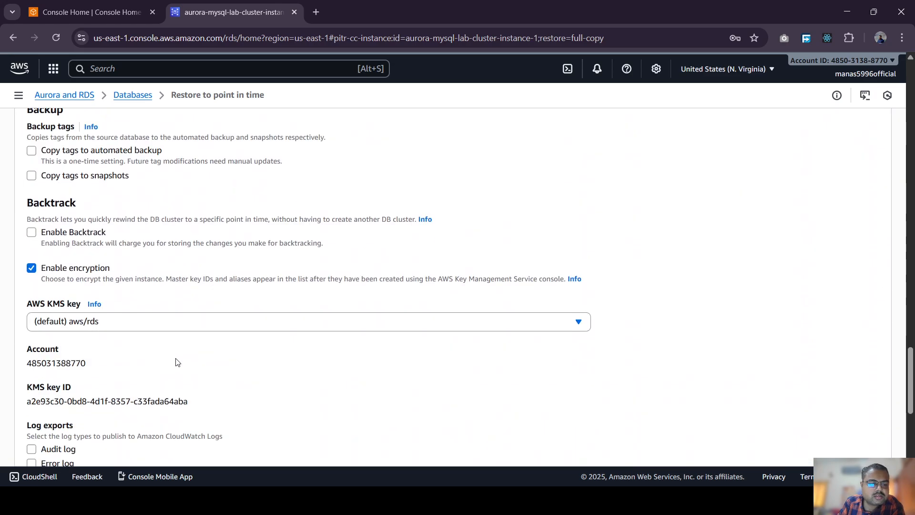
scroll(176, 362, down, 7)
scroll(176, 362, up, 10)
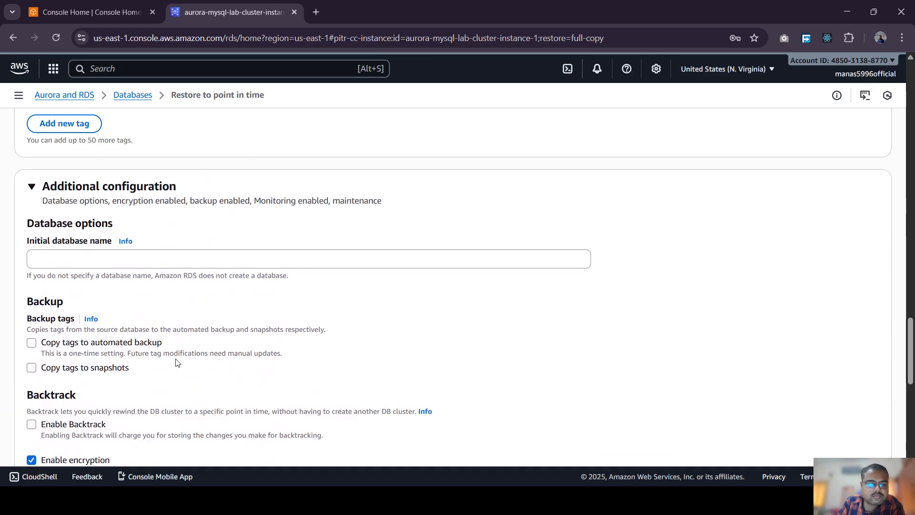
scroll(177, 362, up, 15)
scroll(176, 362, up, 15)
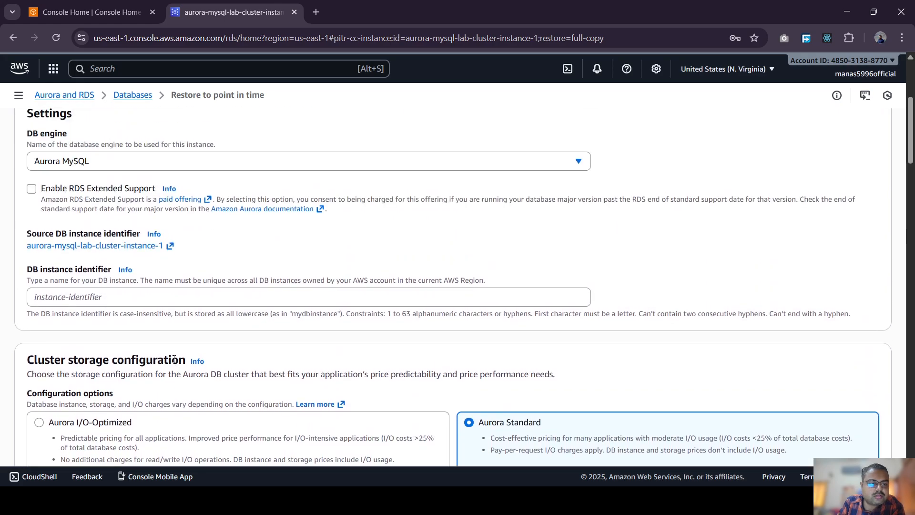
scroll(175, 359, up, 1)
Open the Aurora and RDS databases list in a new browser tab and copy the identifier aurora-mysql-lab-cluster.
click(143, 353)
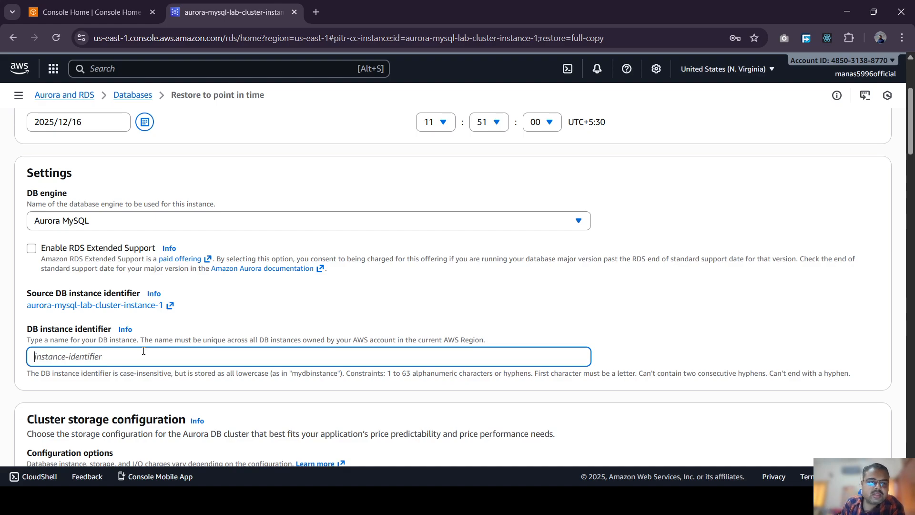
scroll(146, 143, up, 4)
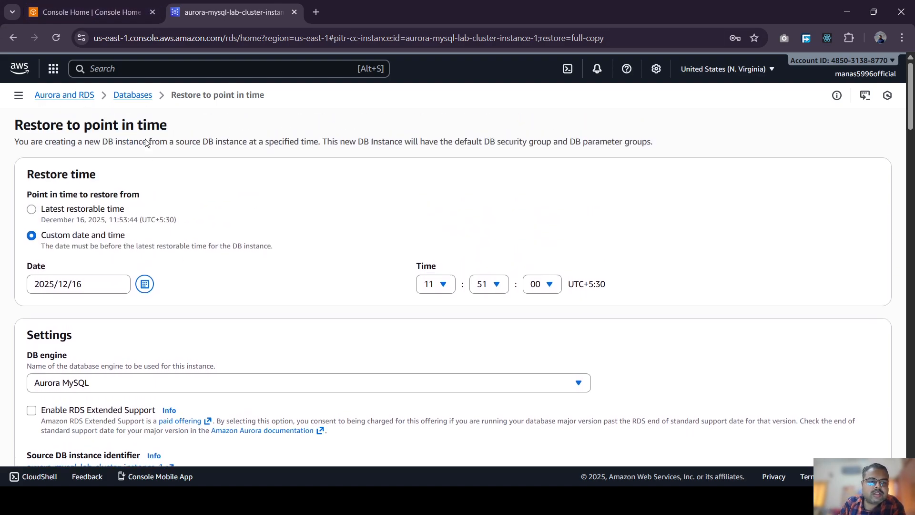
scroll(147, 143, down, 5)
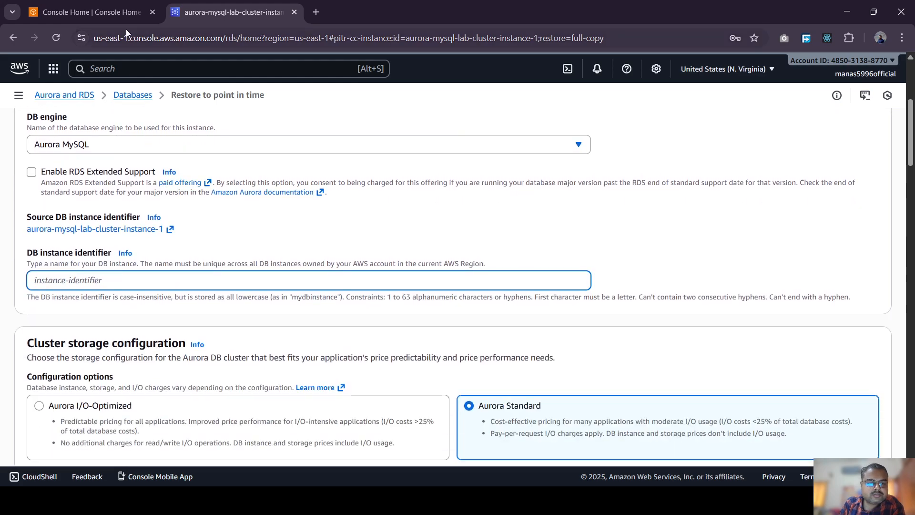
click(126, 13)
middle_click(153, 189)
click(339, 12)
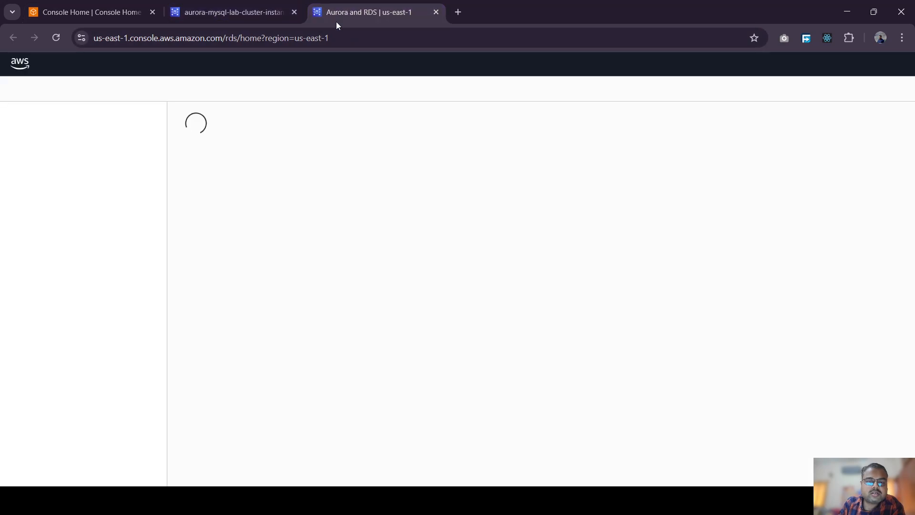
click(45, 170)
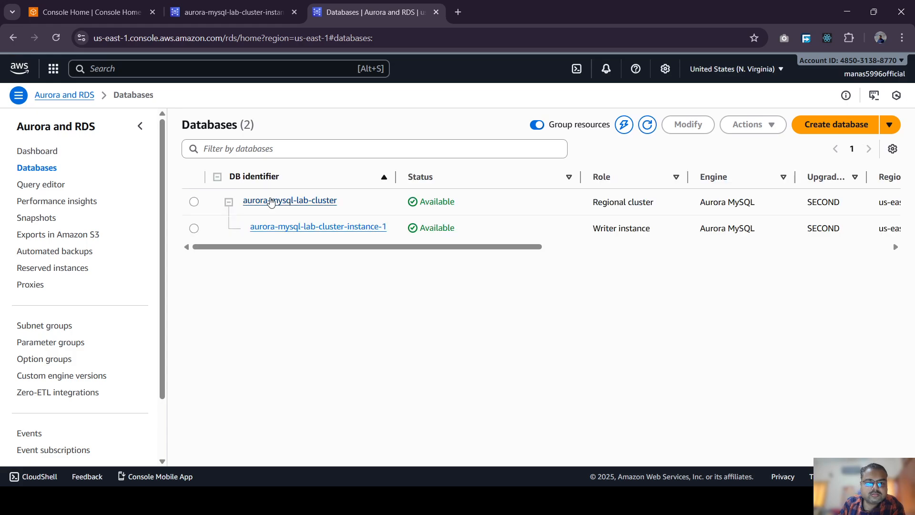
drag(348, 204, 245, 209)
key(ctrl+c)
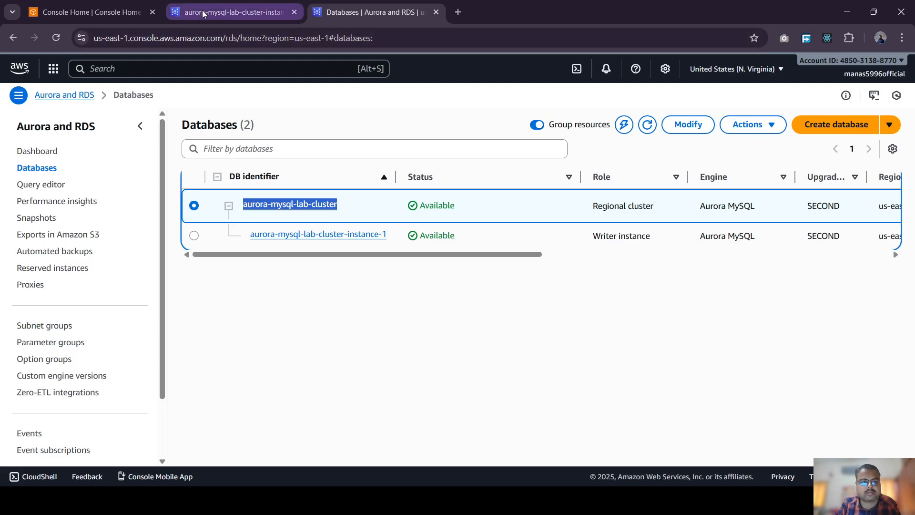
Set the DB instance identifier in the restore form to aurora-mysql-lab-cluster-pitr, reusing the copied cluster name.
click(231, 12)
key(ctrl+v)
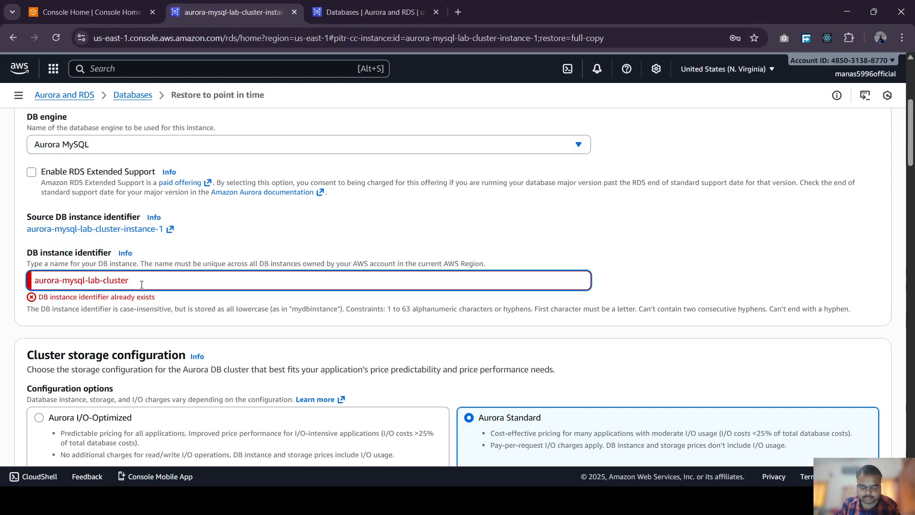
text(-)
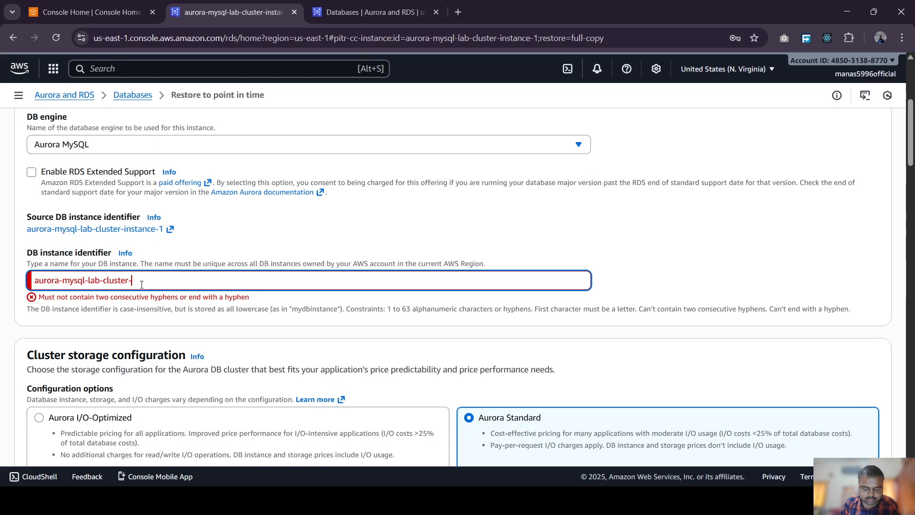
text(pit)
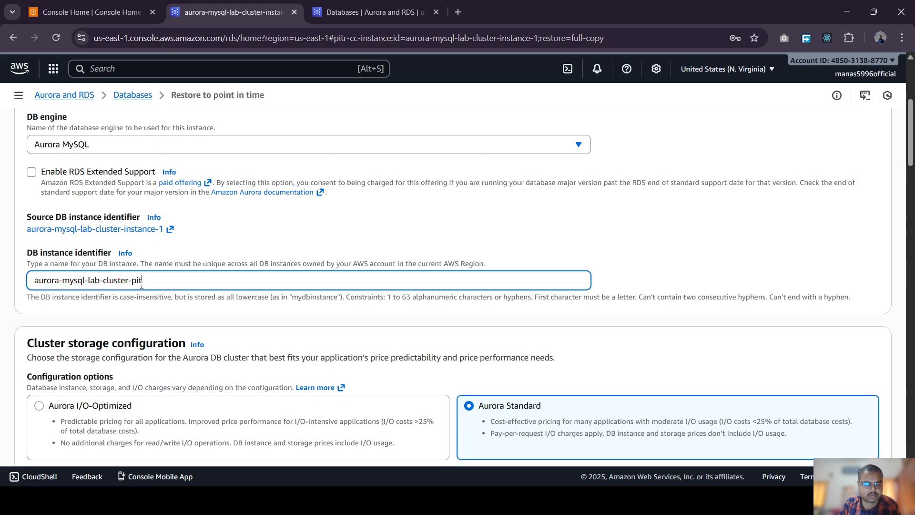
text(r)
click(706, 248)
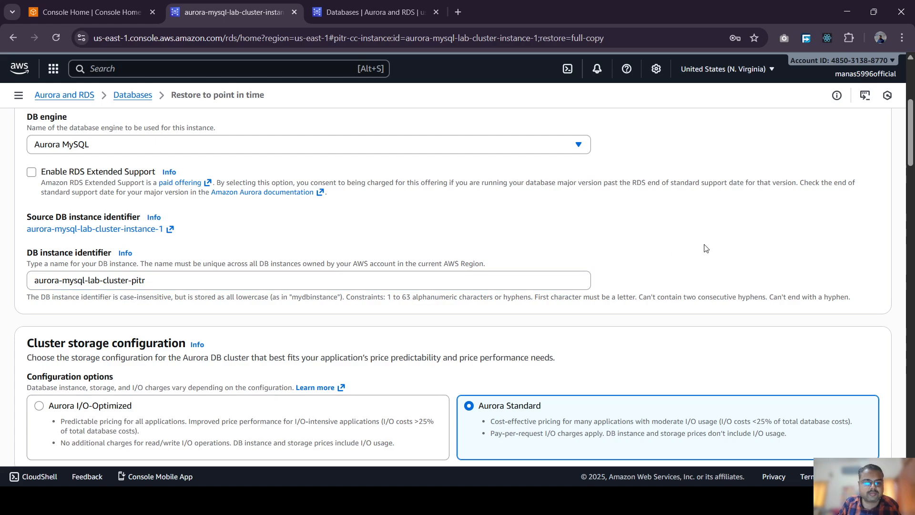
Check the new DB instance identifier and start the point-in-time restore with the configured settings.
drag(148, 280, 27, 282)
click(627, 247)
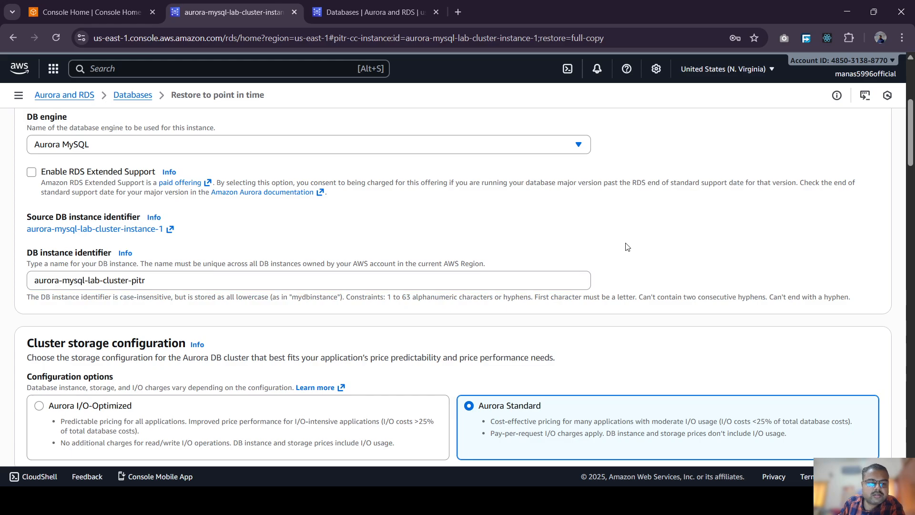
scroll(641, 273, down, 10)
scroll(642, 278, down, 15)
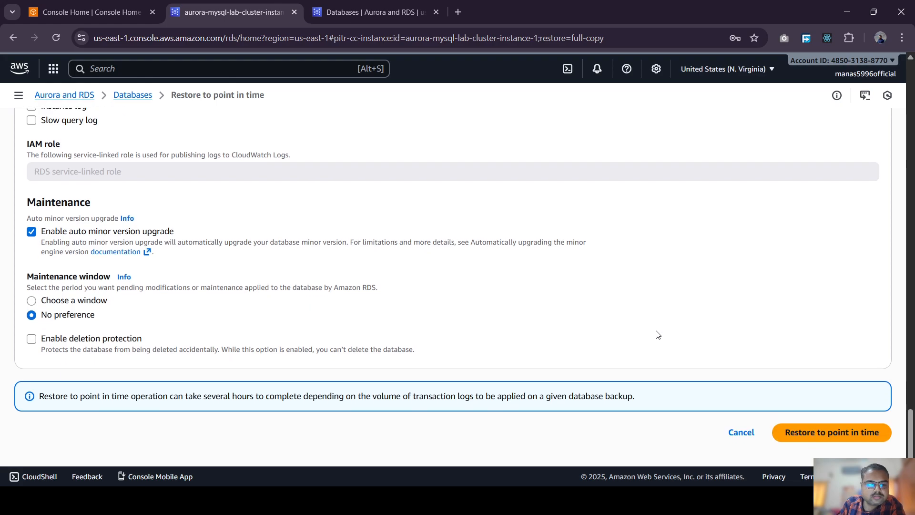
click(805, 434)
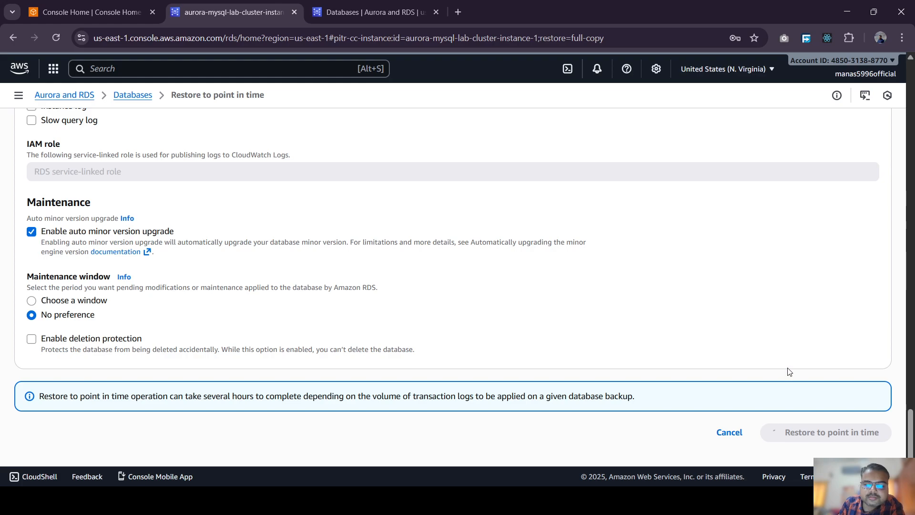
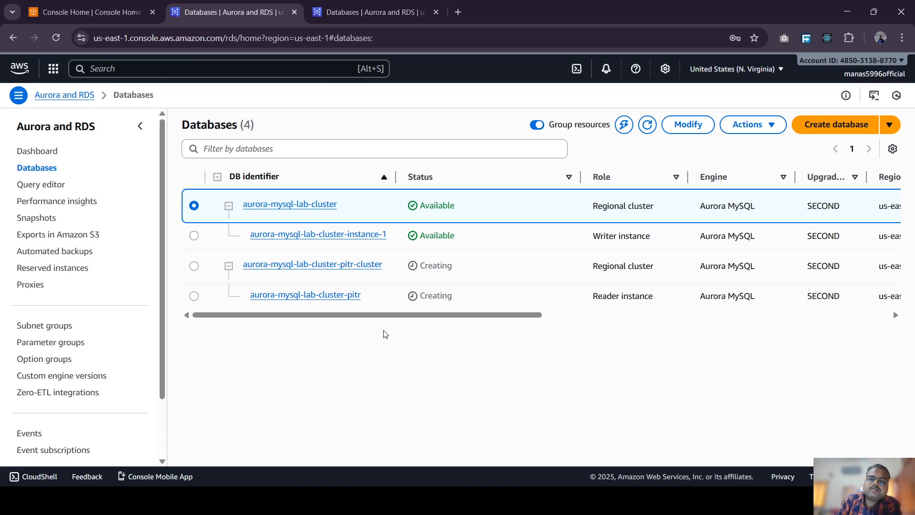
Refresh the databases list and check the status of the restored aurora-mysql-lab-cluster-pitr-cluster.
click(647, 124)
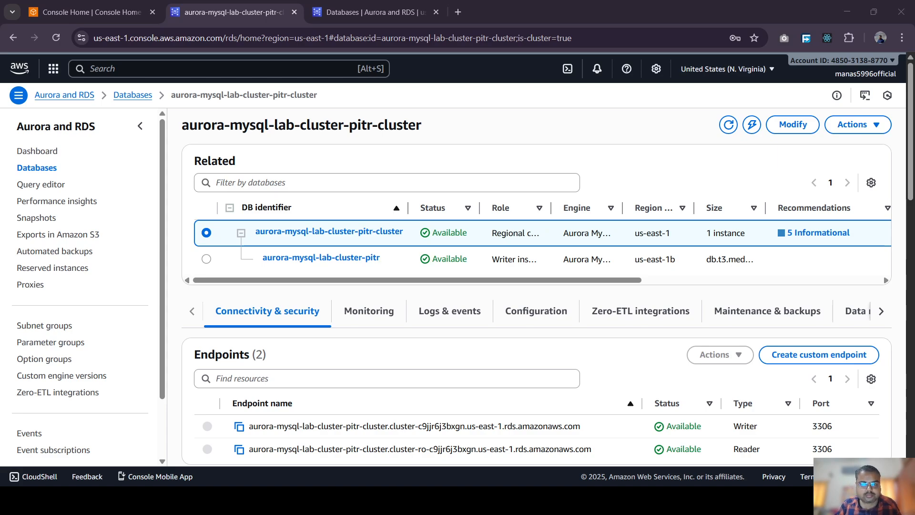
click(138, 96)
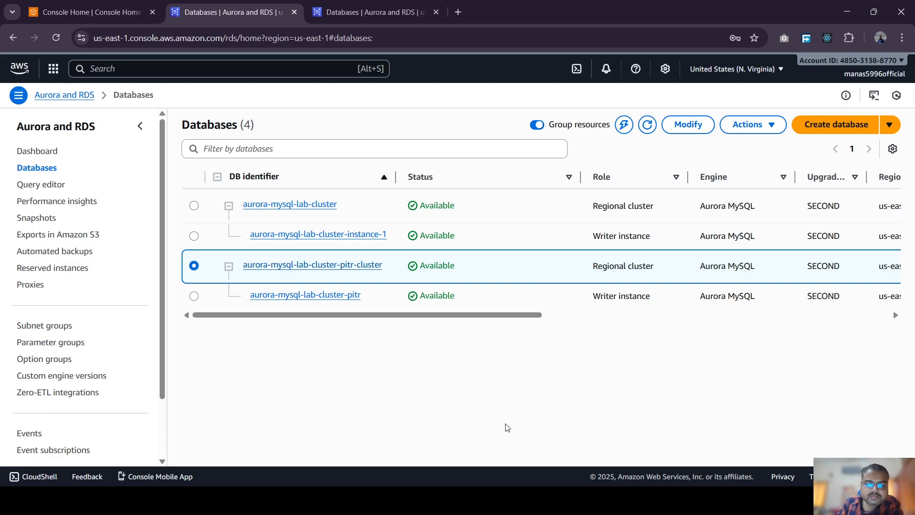
click(567, 500)
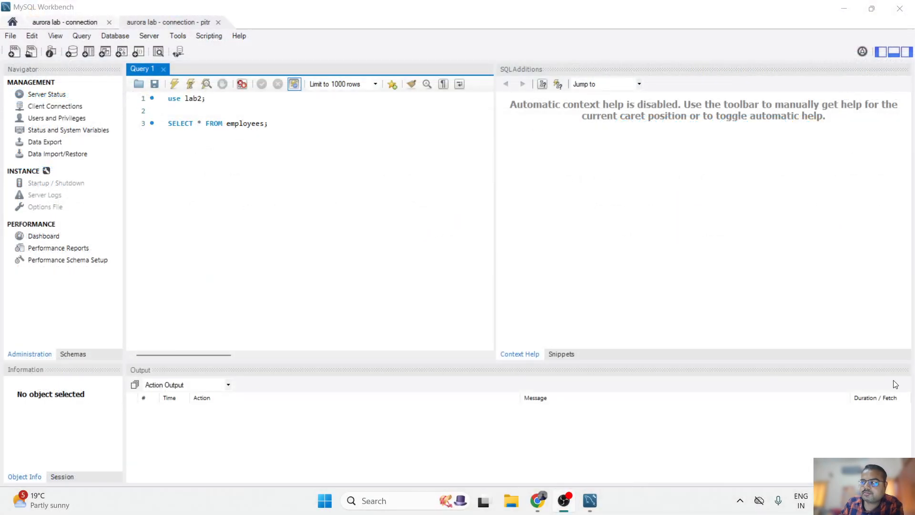
In MySQL Workbench, run the use lab2 and SELECT * FROM employees statements on the aurora lab - connection - pitr connection.
drag(269, 123, 157, 100)
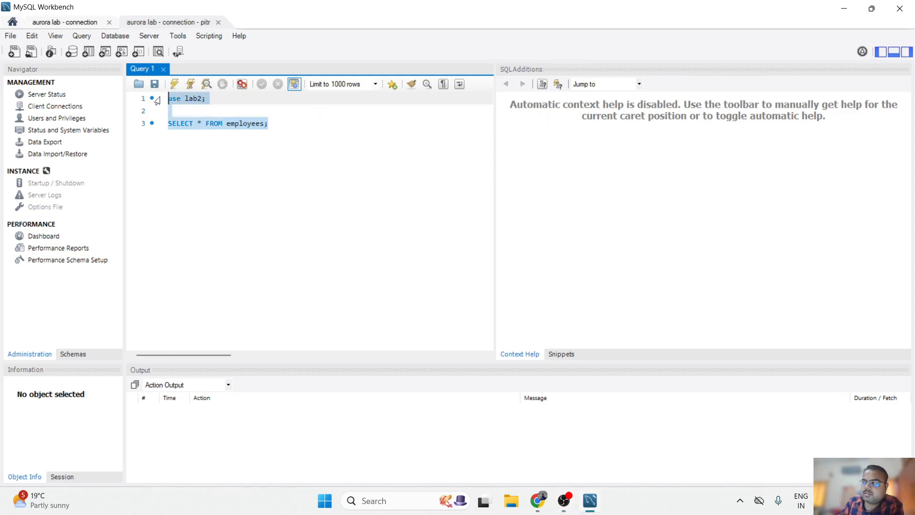
click(206, 111)
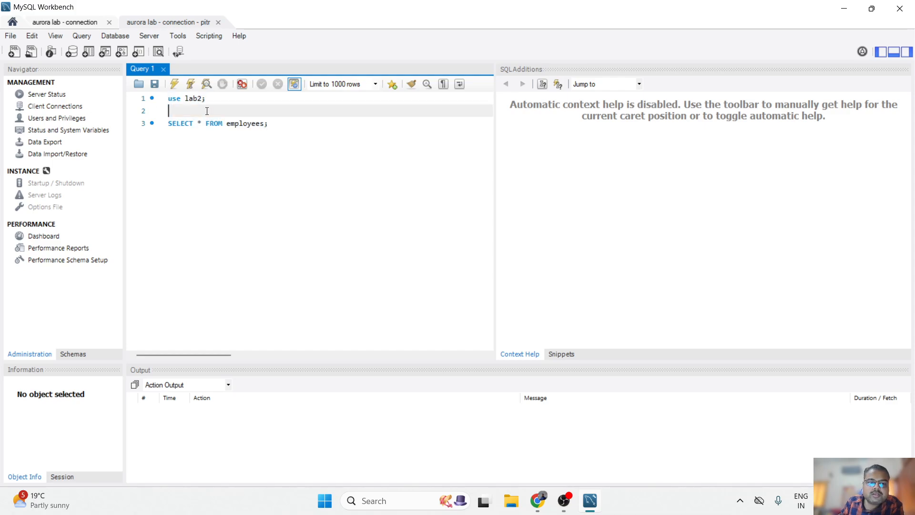
drag(206, 98, 168, 98)
drag(279, 124, 164, 125)
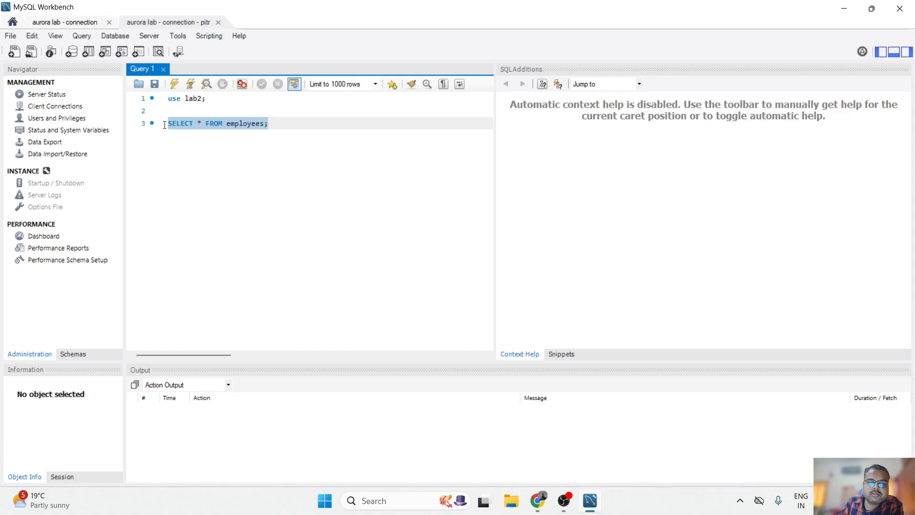
click(253, 155)
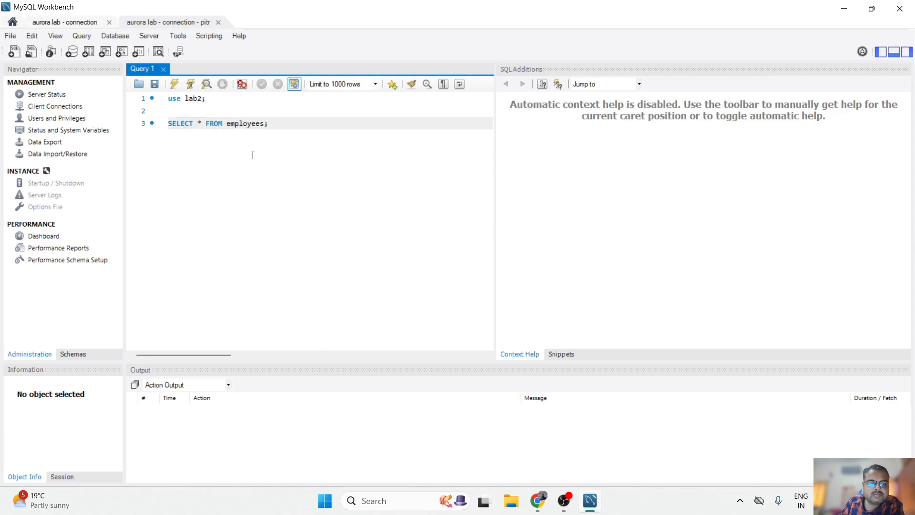
click(175, 87)
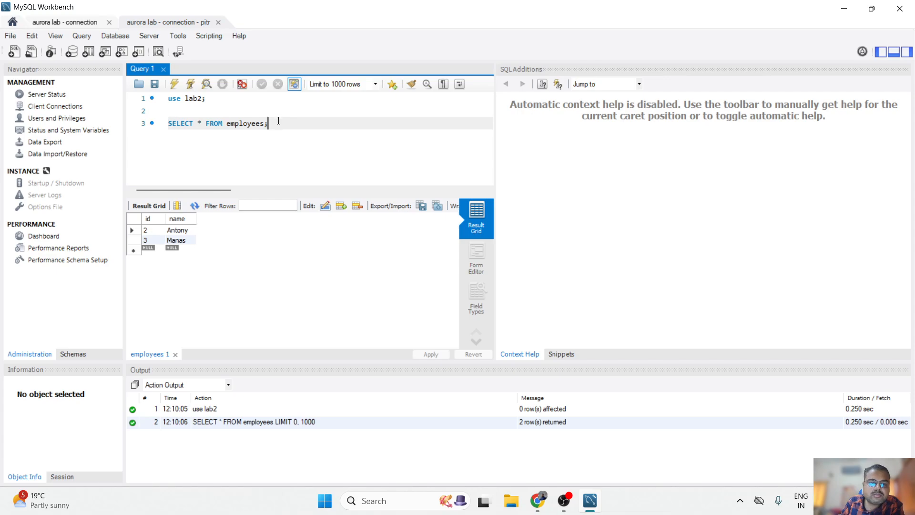
Change the schema in the use statement to lab and rerun the employees query.
drag(268, 124, 169, 120)
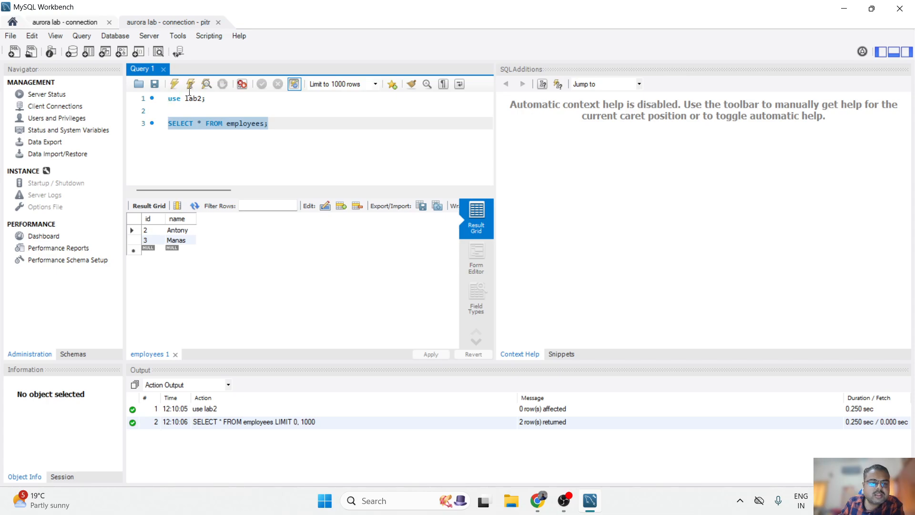
click(201, 98)
key(BackSpace)
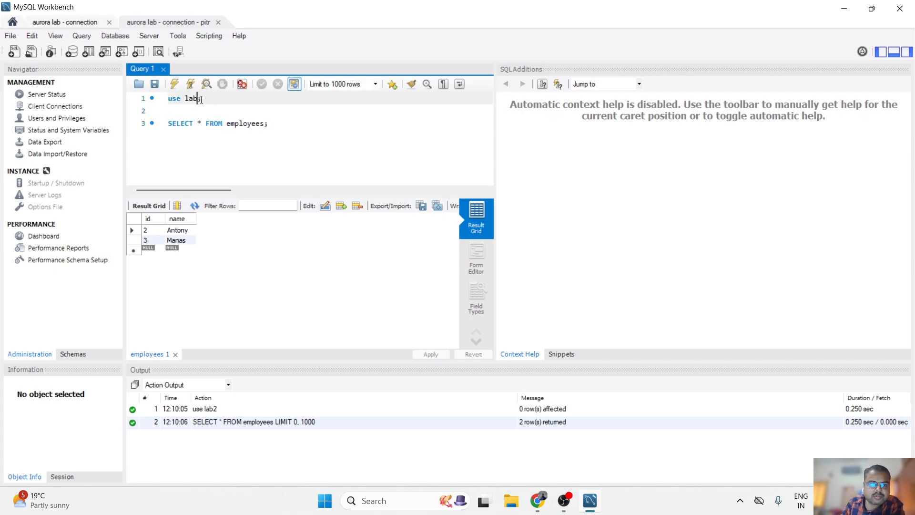
click(175, 85)
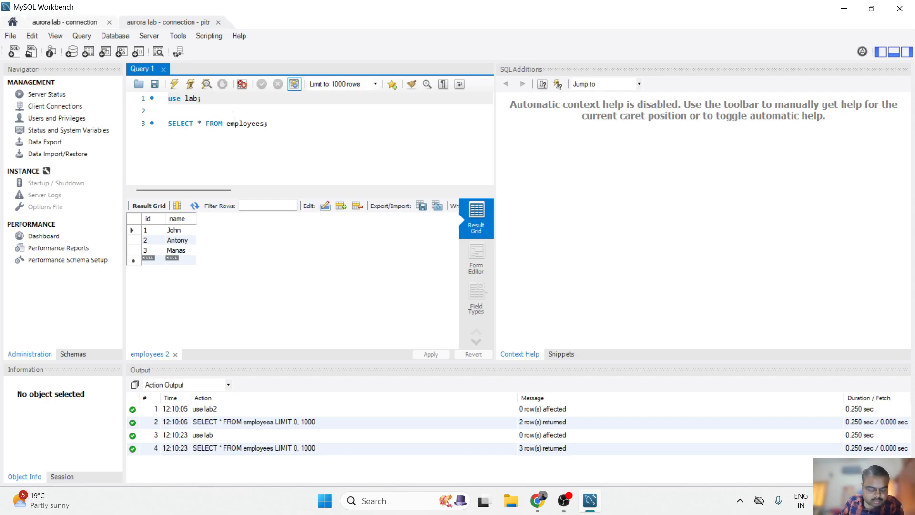
Set the schema in the use statement back to lab2 and query the employees table again.
text(2)
click(265, 138)
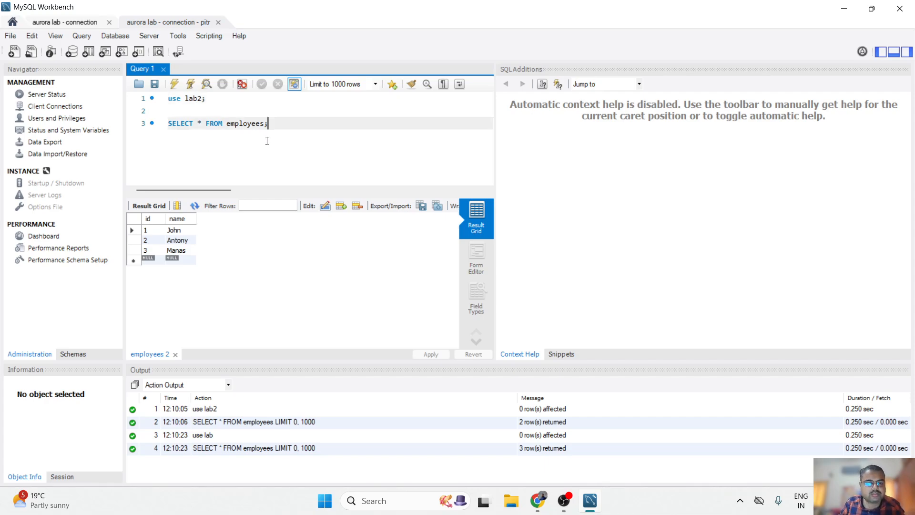
click(176, 89)
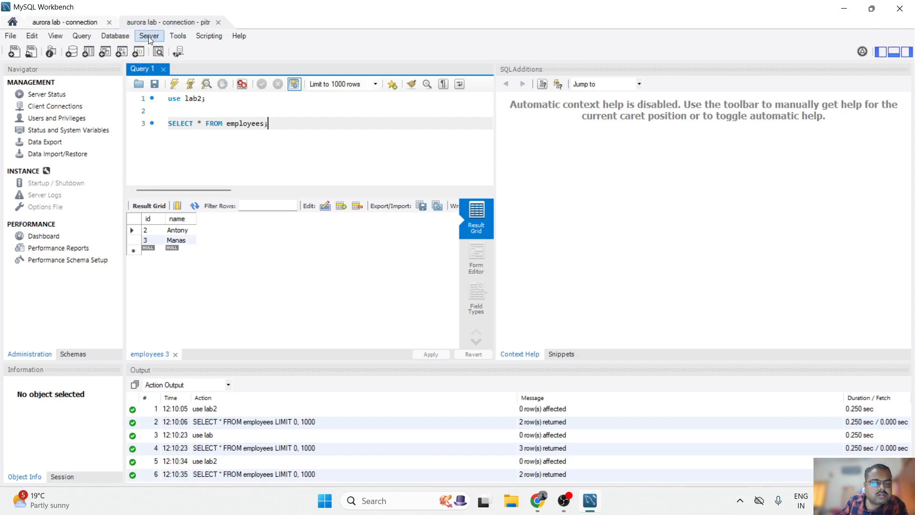
Open the server connection settings of aurora lab - connection - pitr and its hostname for editing.
click(114, 36)
click(147, 63)
click(241, 118)
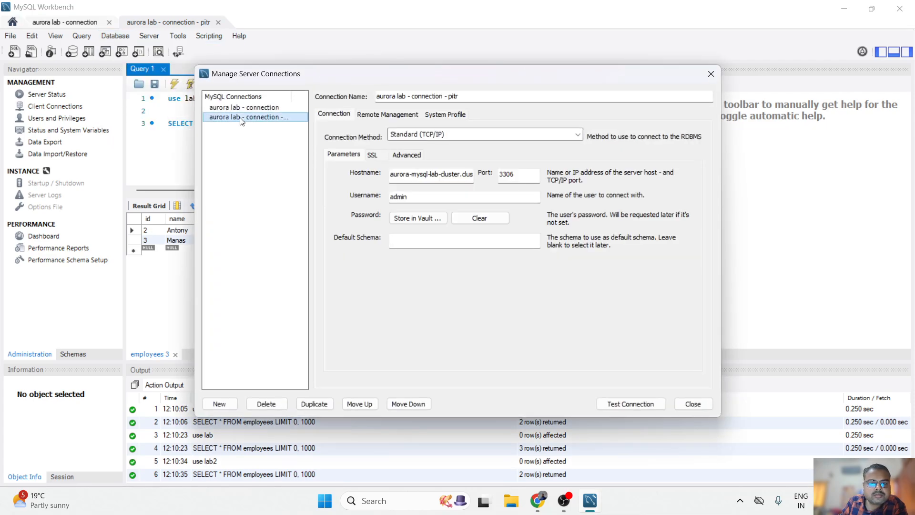
click(457, 180)
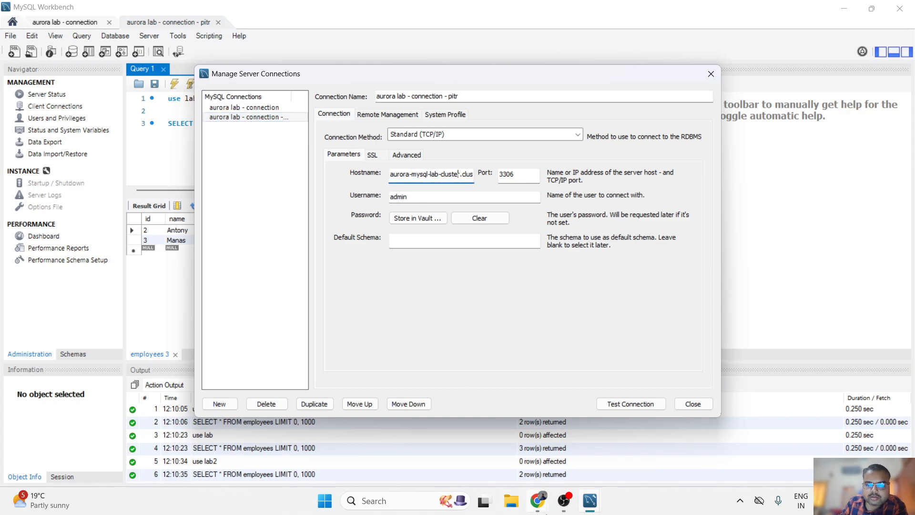
In the AWS console, copy the writer endpoint of aurora-mysql-lab-cluster-pitr-cluster and return to the MySQL Workbench connection settings.
mouse_move(541, 507)
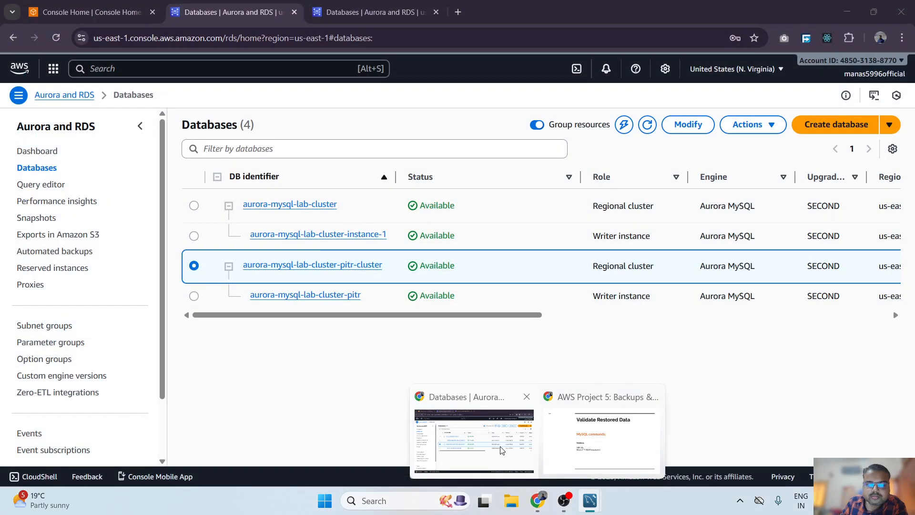
click(501, 450)
click(307, 265)
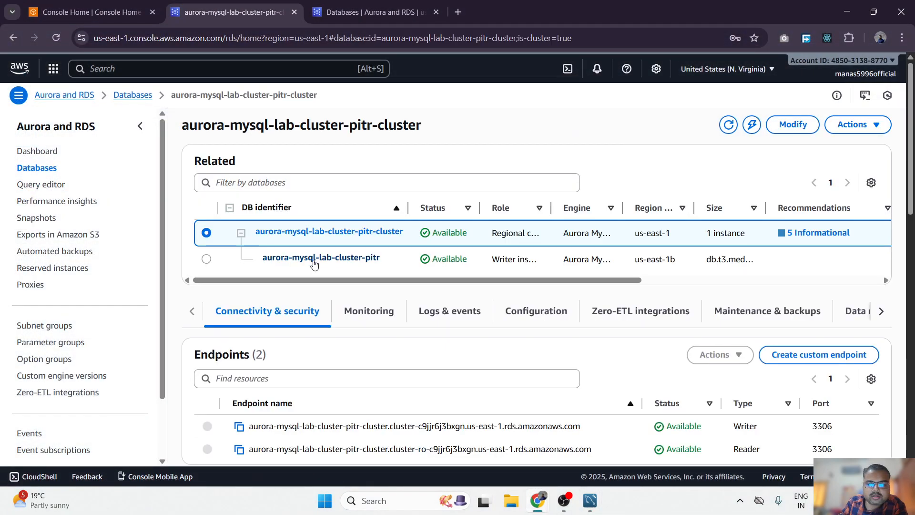
scroll(338, 365, down, 1)
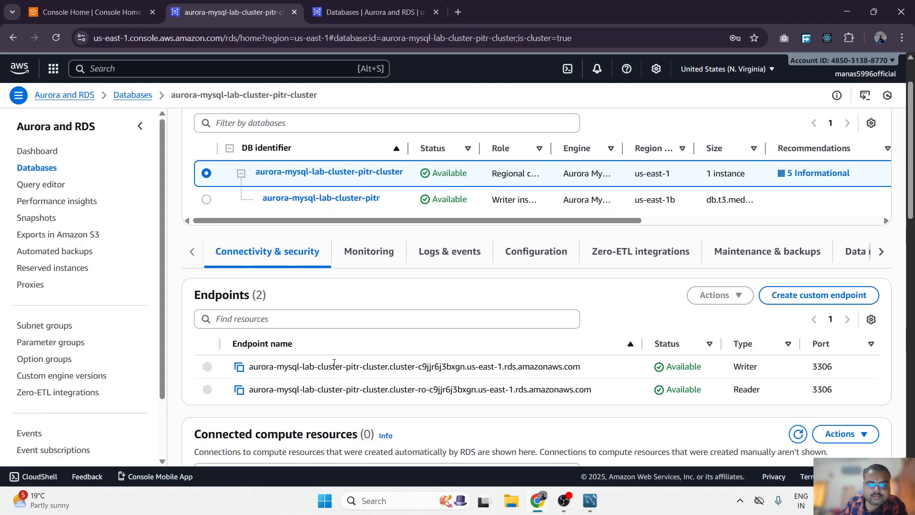
click(239, 368)
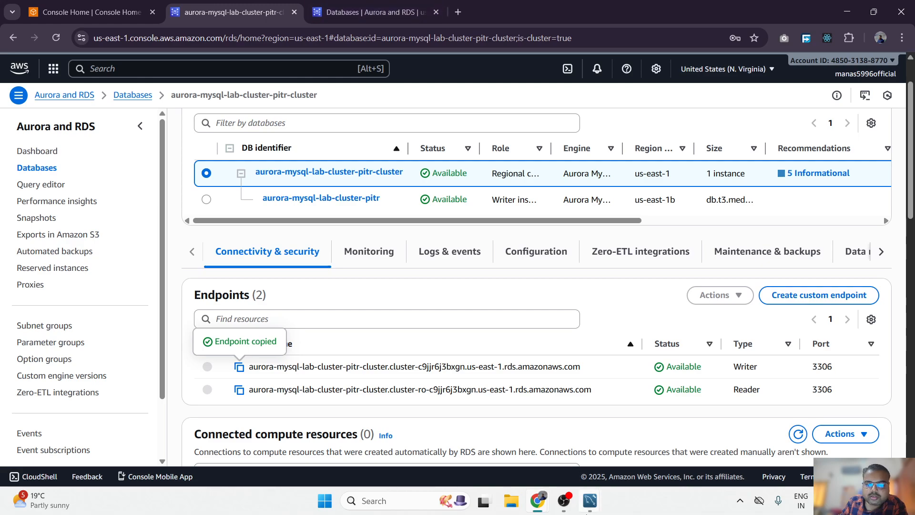
mouse_move(590, 500)
click(644, 431)
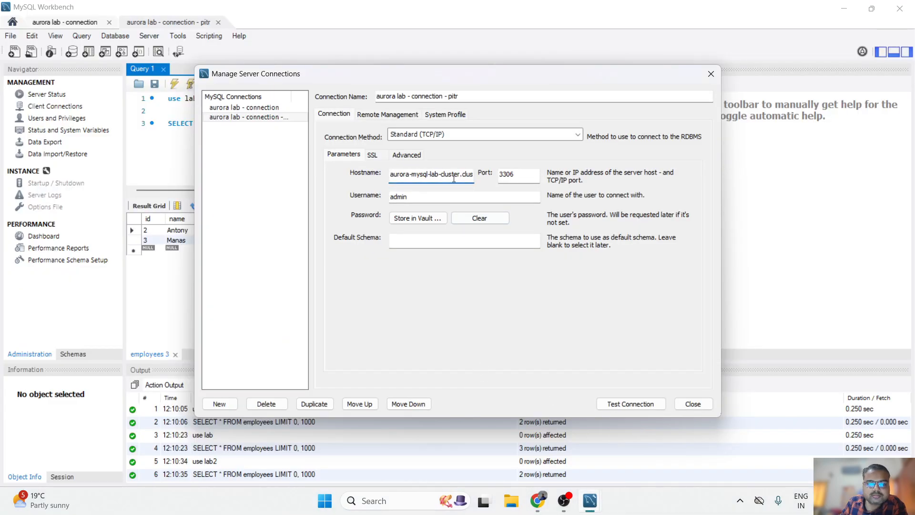
Read through the pitr connection's full hostname and replace it with the copied writer endpoint.
key(Right)
key(Right)
key(Right)
key(Right)
key(Right)
key(Right)
key(Right)
key(Right)
key(Right)
key(Right)
key(Right)
key(Right)
key(Right)
key(Right)
key(Right)
key(Right)
key(Right)
key(Right)
key(Right)
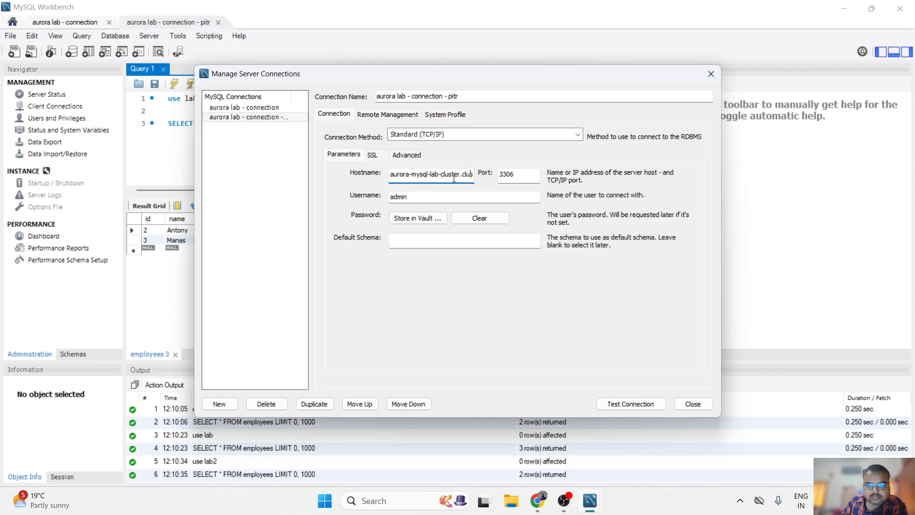
key(Right)
key(Right)
key(Right)
key(Right)
key(Right)
key(Right)
key(Right)
key(Right)
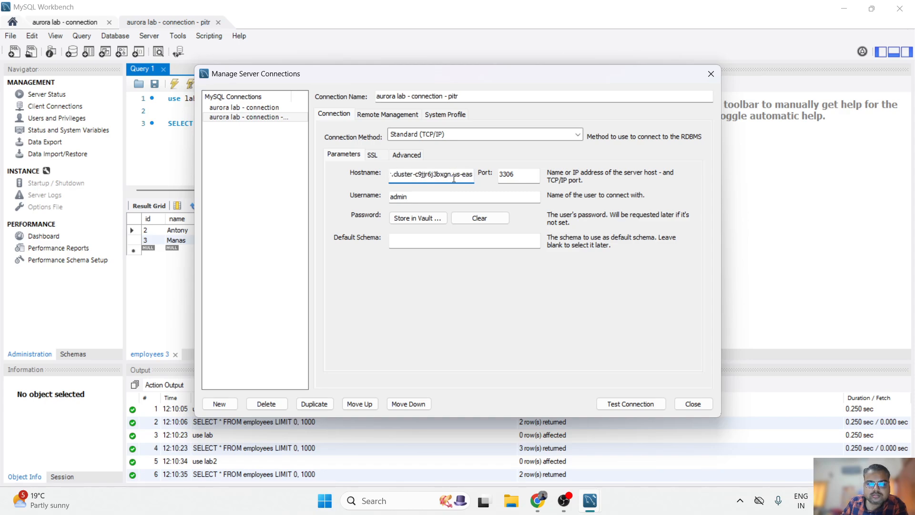
key(Right)
key(Right)
key(Right)
key(Right)
key(Right)
key(Right)
key(Right)
key(Right)
key(Right)
key(Right)
key(Right)
key(Right)
key(Right)
key(Right)
key(Right)
key(Right)
key(Right)
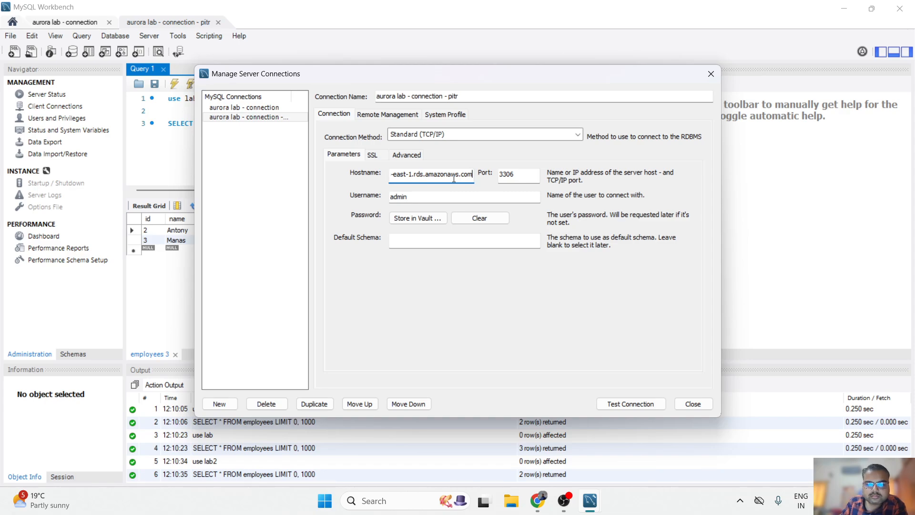
key(ctrl+a)
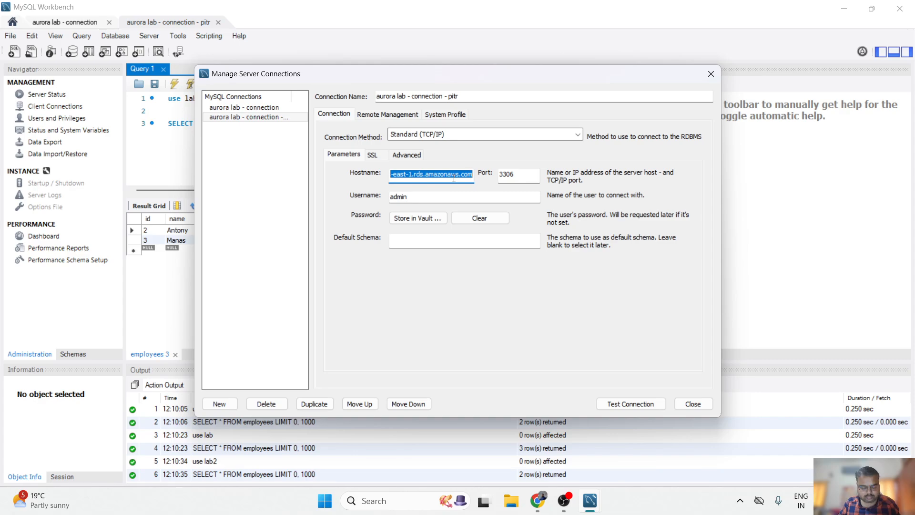
click(453, 179)
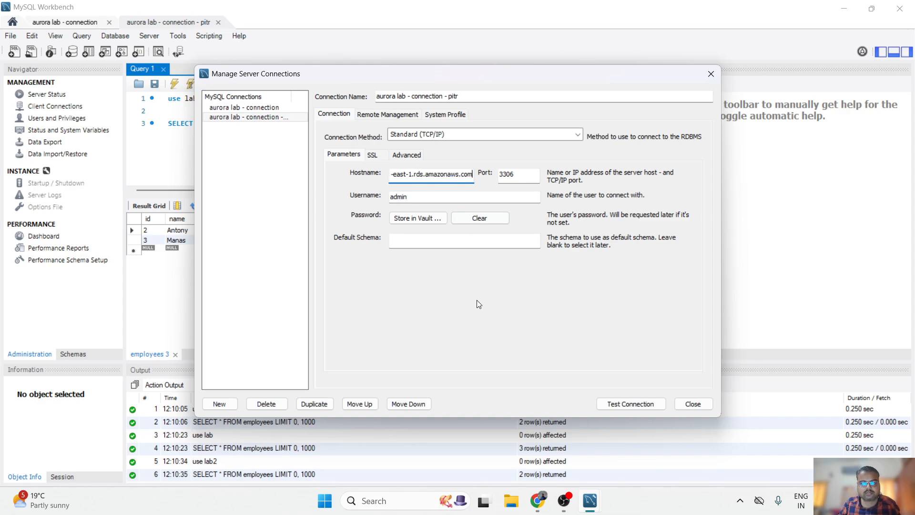
Test the aurora lab - connection - pitr connection with its current parameters.
click(626, 405)
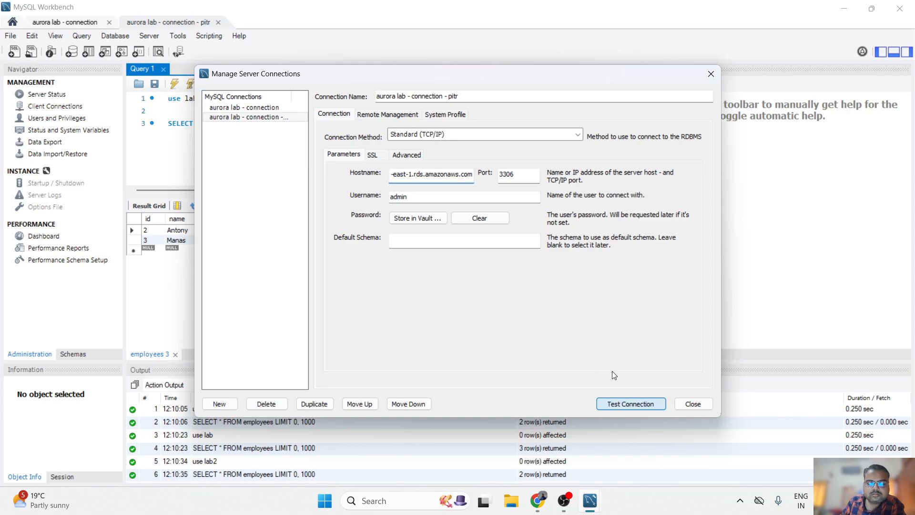
click(635, 405)
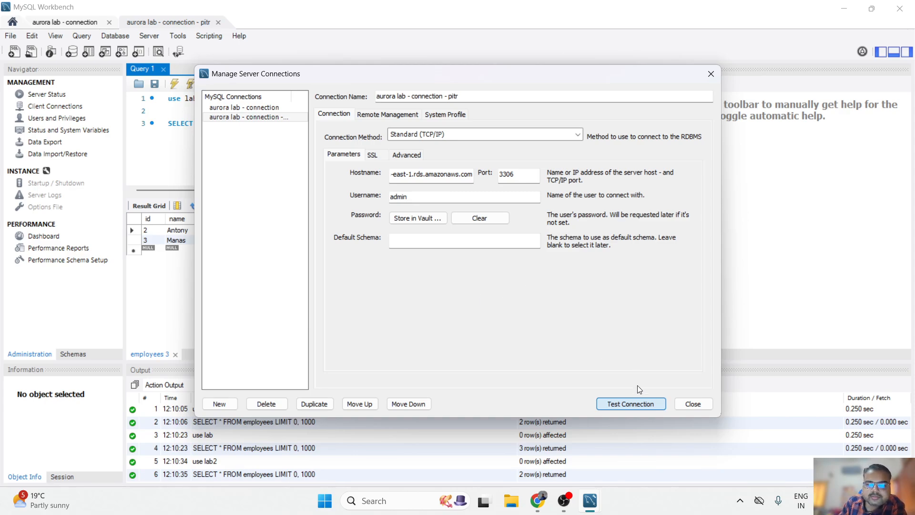
click(633, 406)
Force MySQL Workbench to close and launch it again.
right_click(594, 509)
click(580, 473)
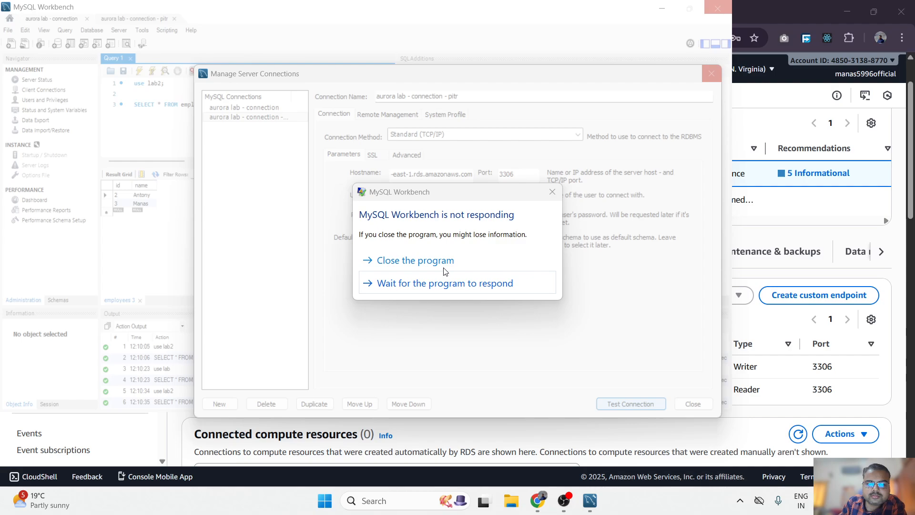
click(390, 261)
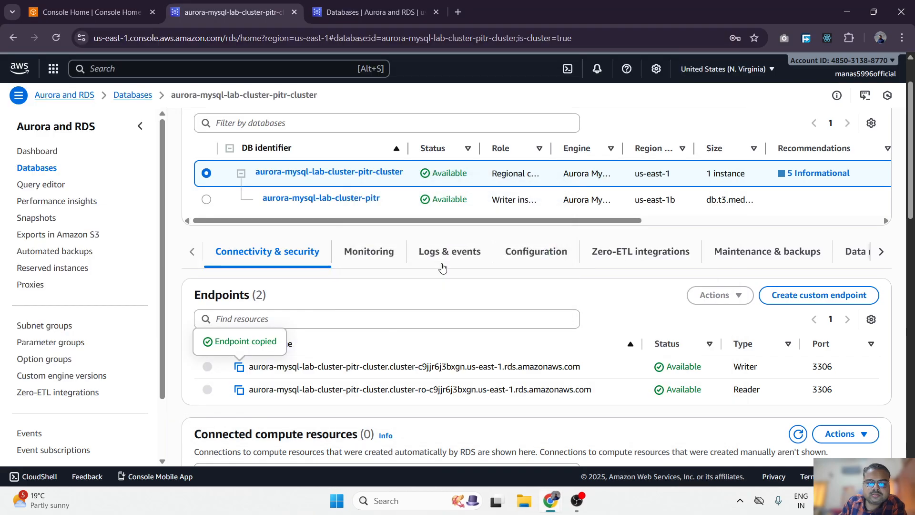
click(375, 502)
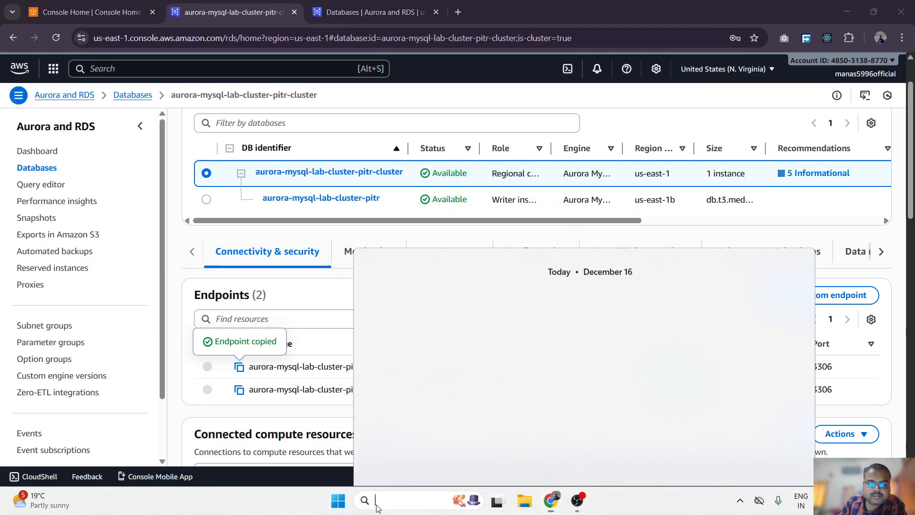
click(422, 150)
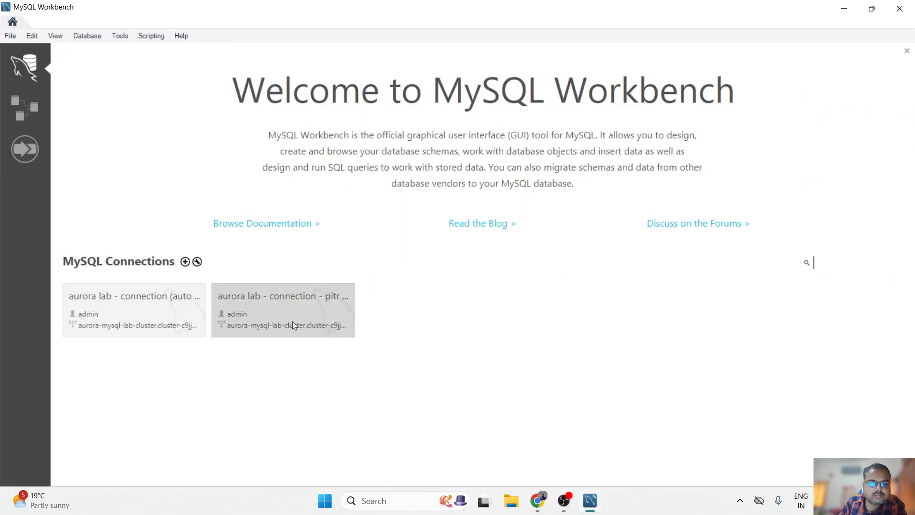
Open the aurora lab - connection - pitr connection, run the saved lab2 employees query and check the returned rows.
click(293, 322)
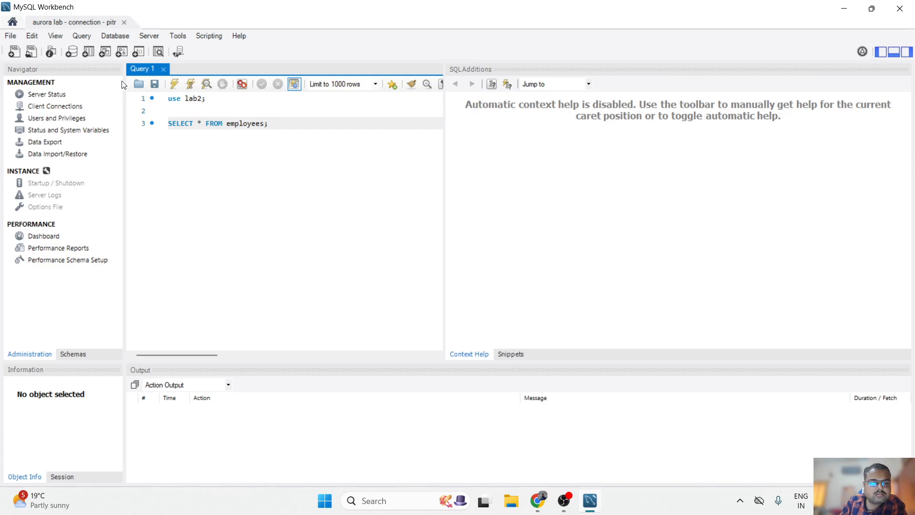
click(174, 86)
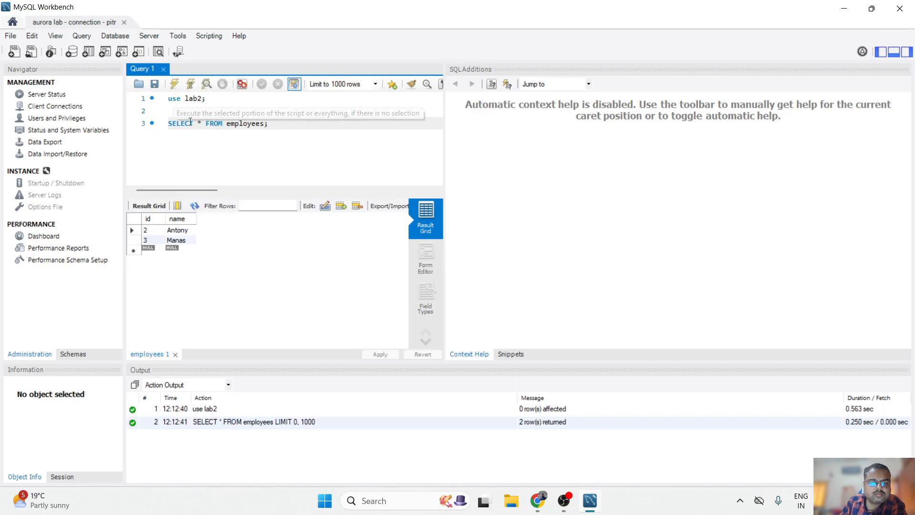
click(133, 232)
click(134, 242)
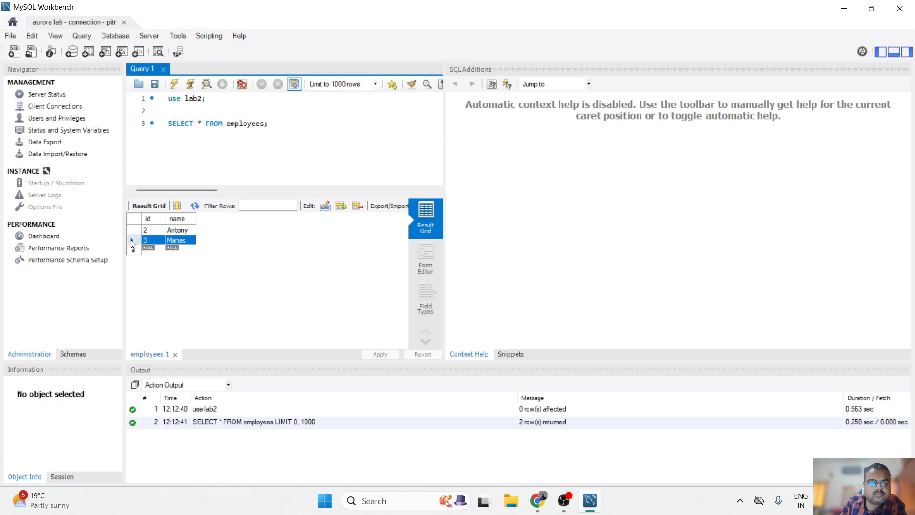
click(132, 232)
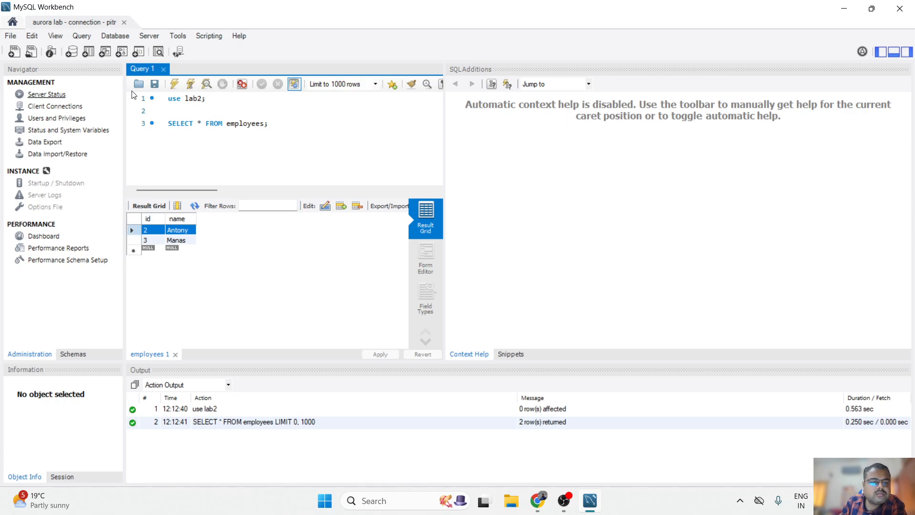
drag(272, 125, 161, 105)
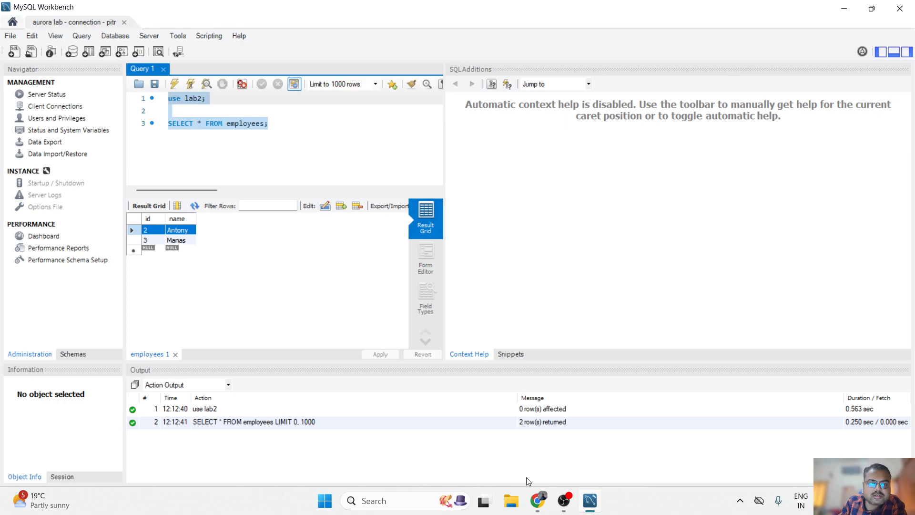
Switch to the AWS console and widen the Region & AZ and Role columns in the restored cluster's related databases table.
mouse_move(537, 500)
mouse_move(590, 461)
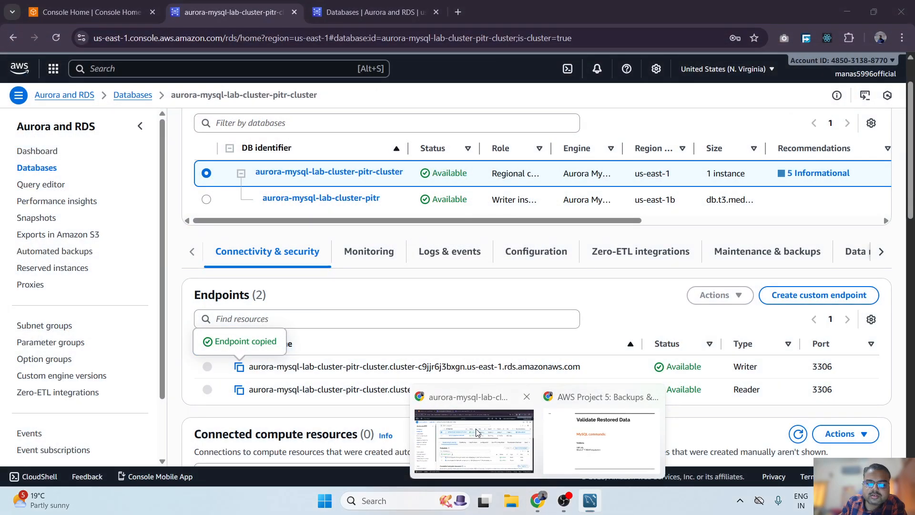
click(477, 434)
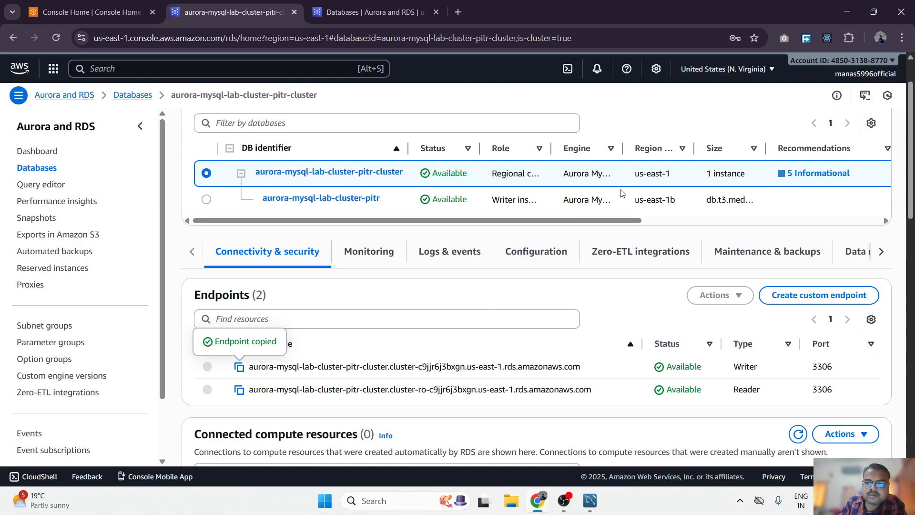
drag(694, 148, 723, 149)
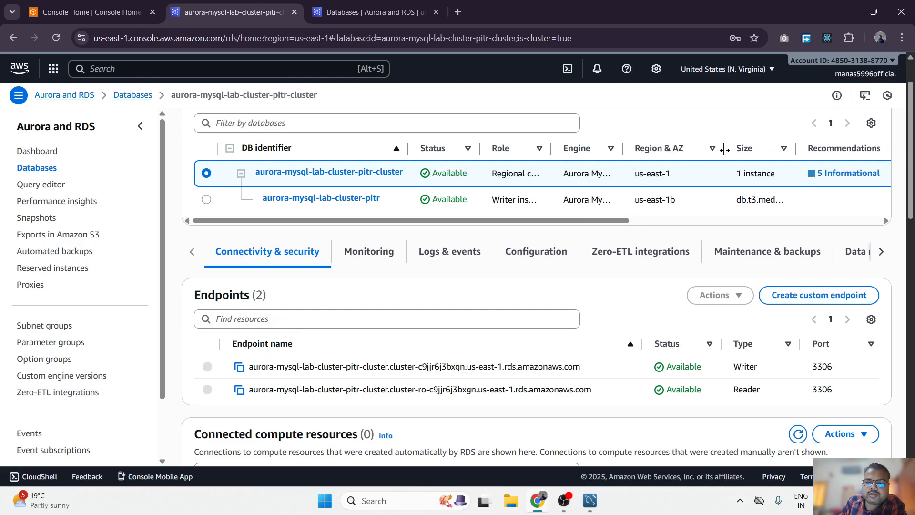
drag(551, 149, 582, 151)
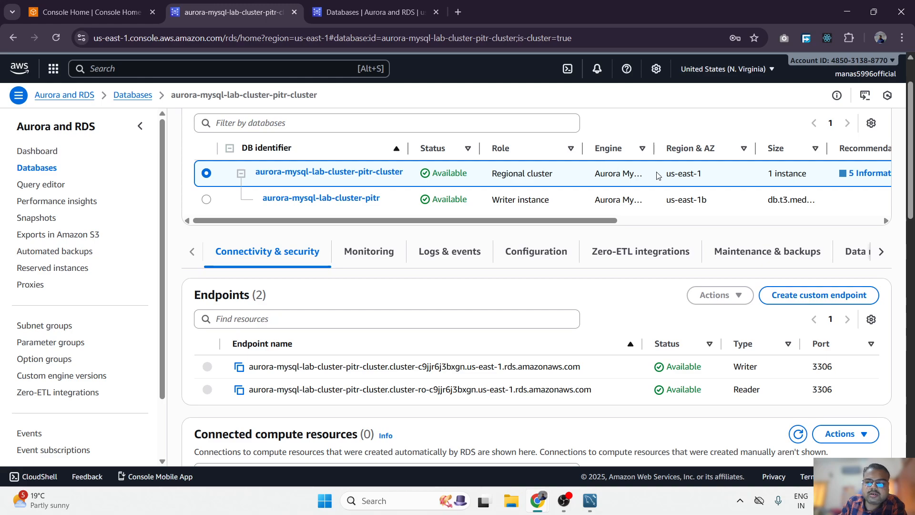
View the actions available for aurora-mysql-lab-cluster-pitr-cluster and go back to the list of all databases.
scroll(804, 160, up, 2)
click(852, 128)
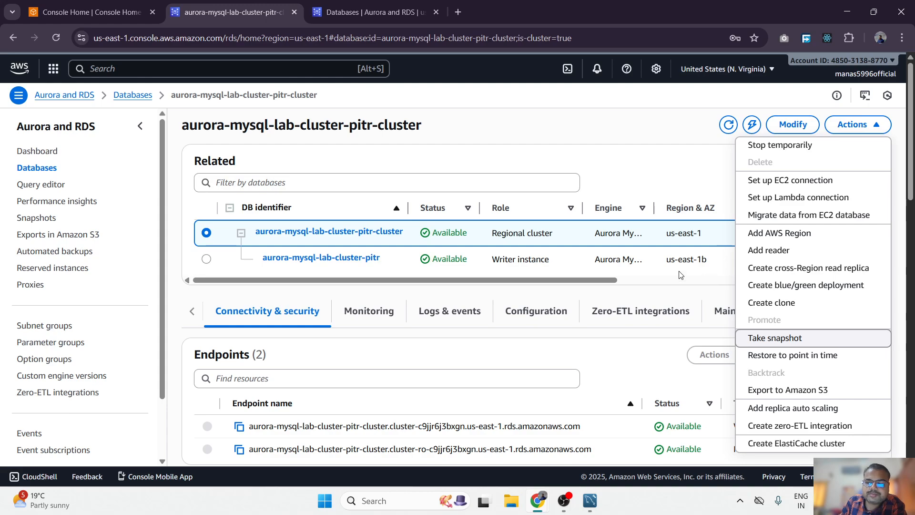
click(128, 98)
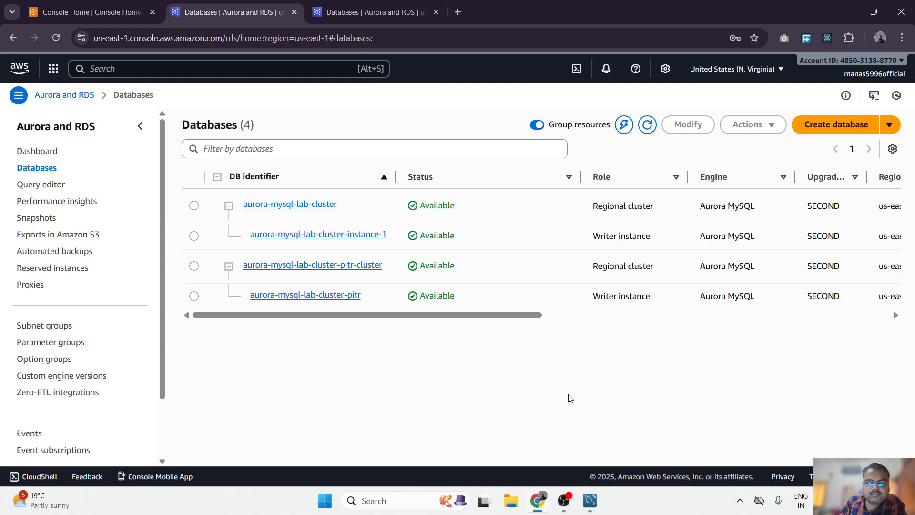
Revisit the employees query result in MySQL Workbench, then minimize it and advance the presentation to the Summary slide.
click(591, 509)
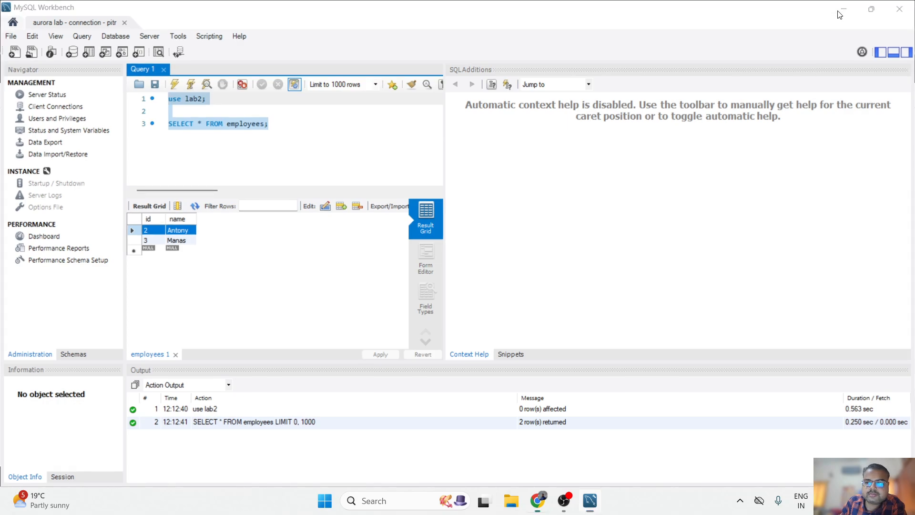
click(841, 14)
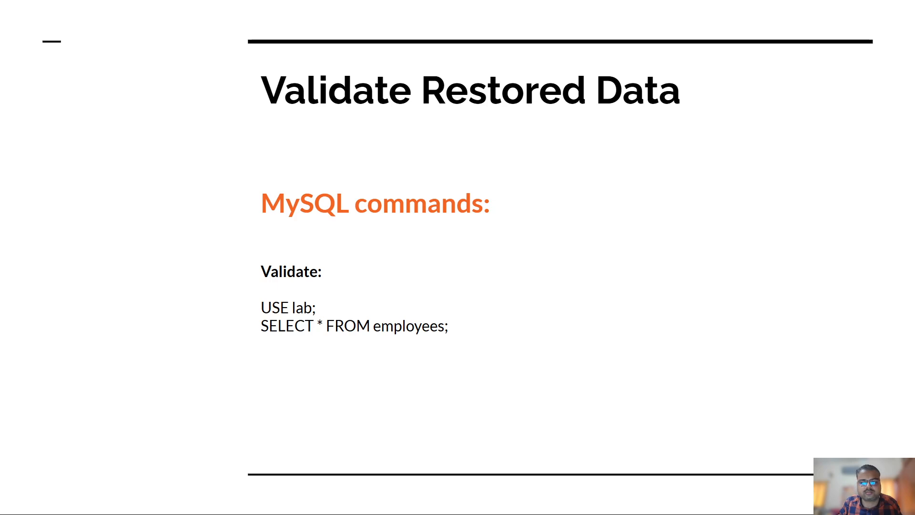
click(512, 291)
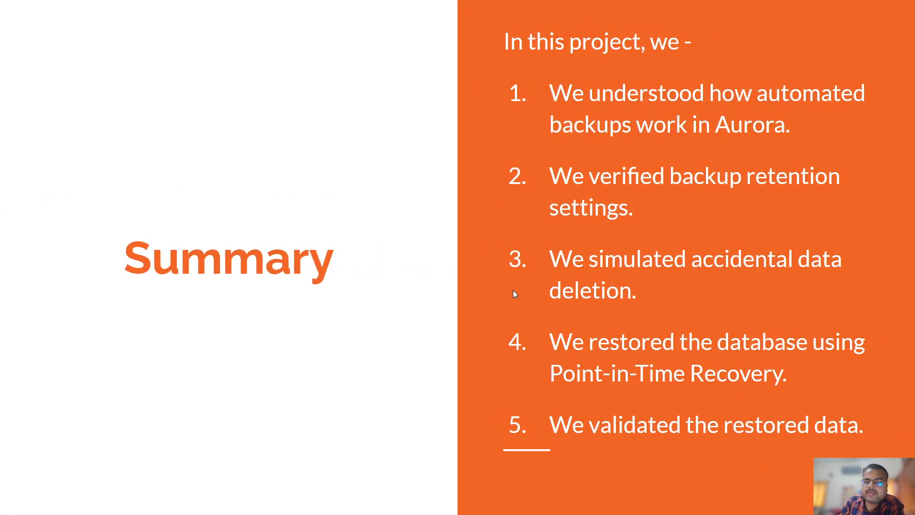